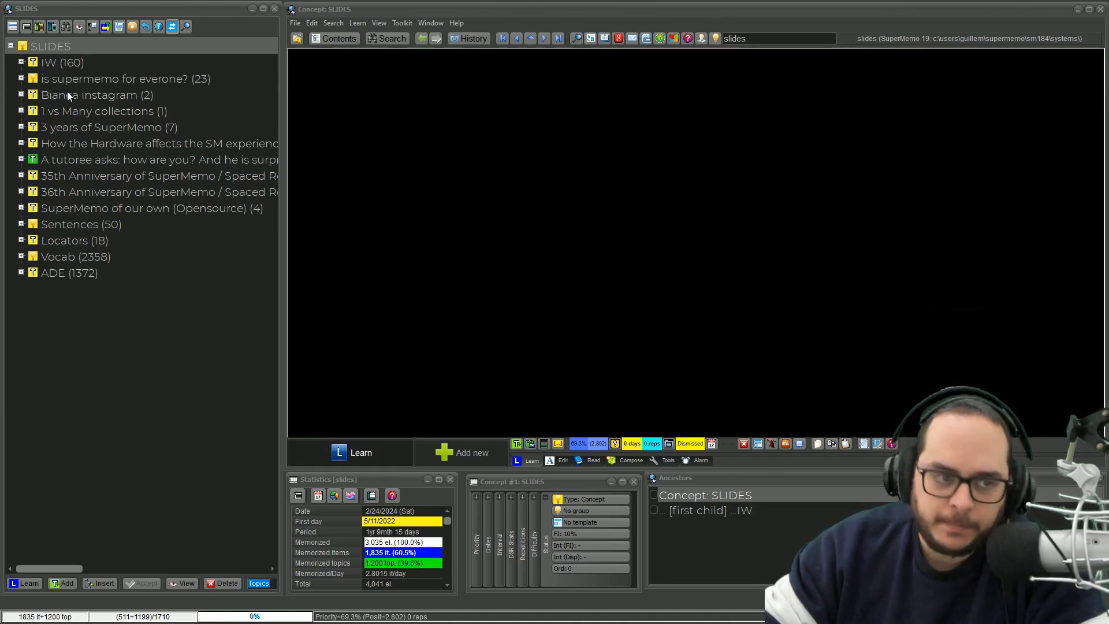
- Expand the ADE branch in the contents tree and look through its subject topics, including Entorno global de negocios and Dirección estratégica
click(21, 273)
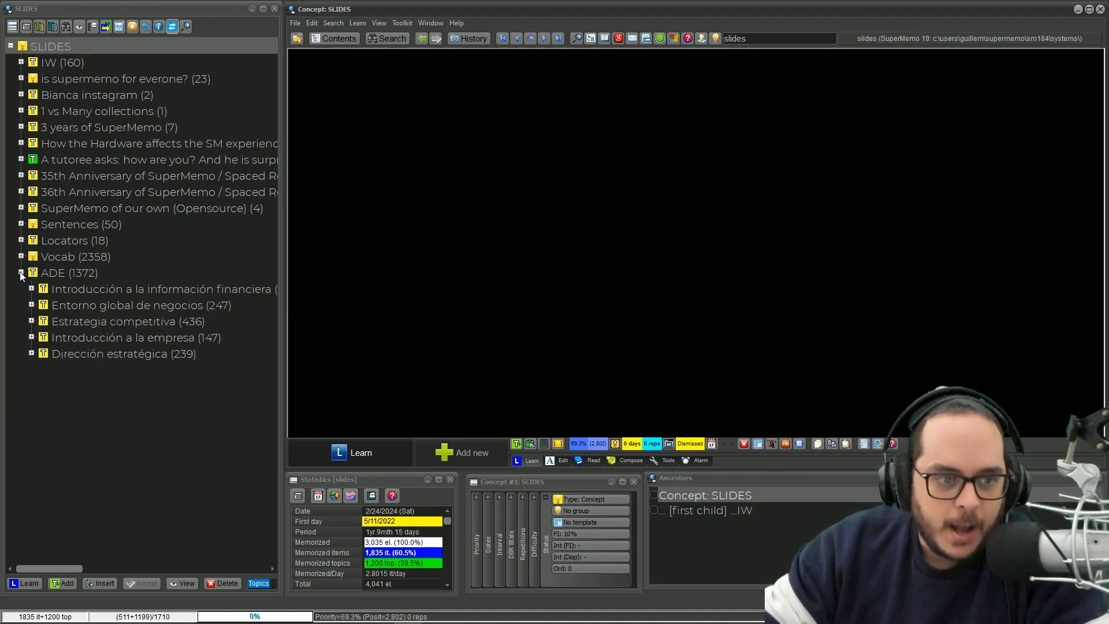
click(67, 290)
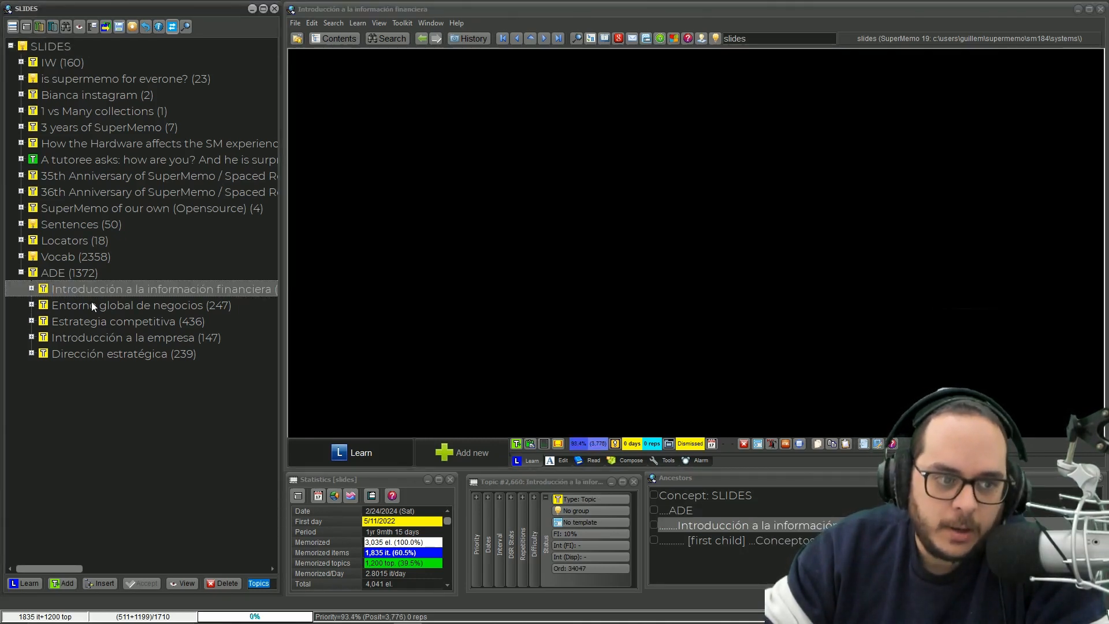
click(94, 304)
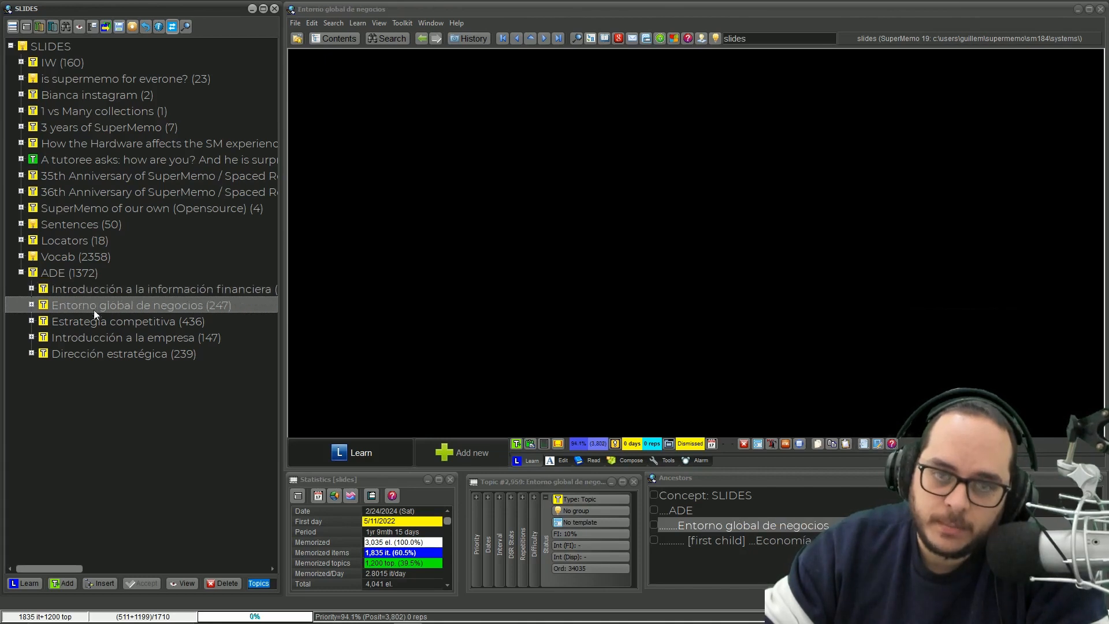
click(30, 305)
click(31, 318)
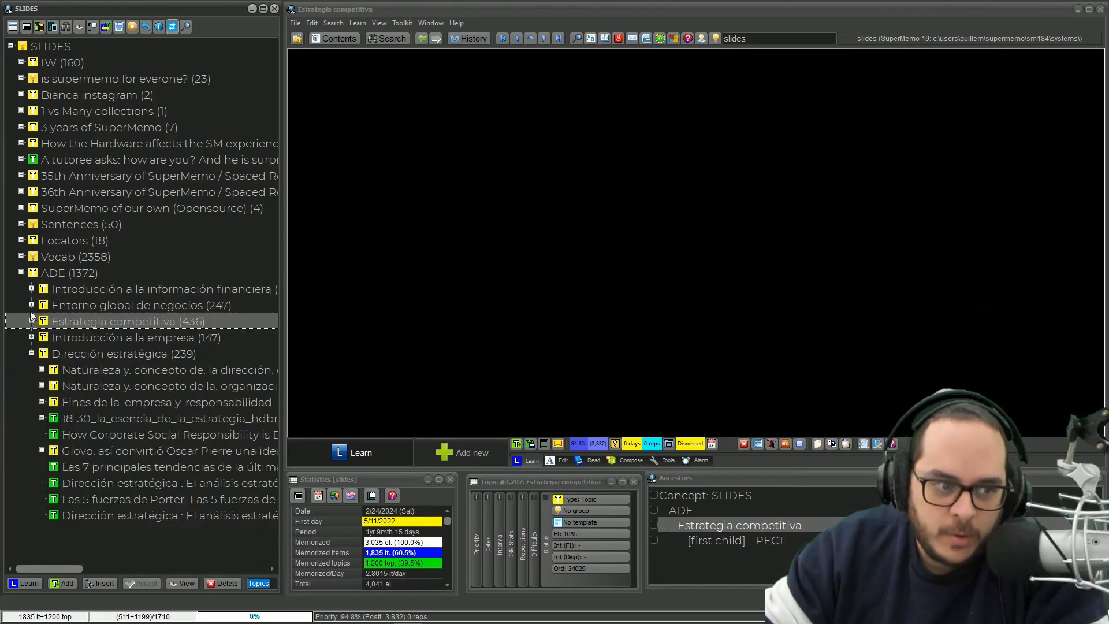
click(31, 354)
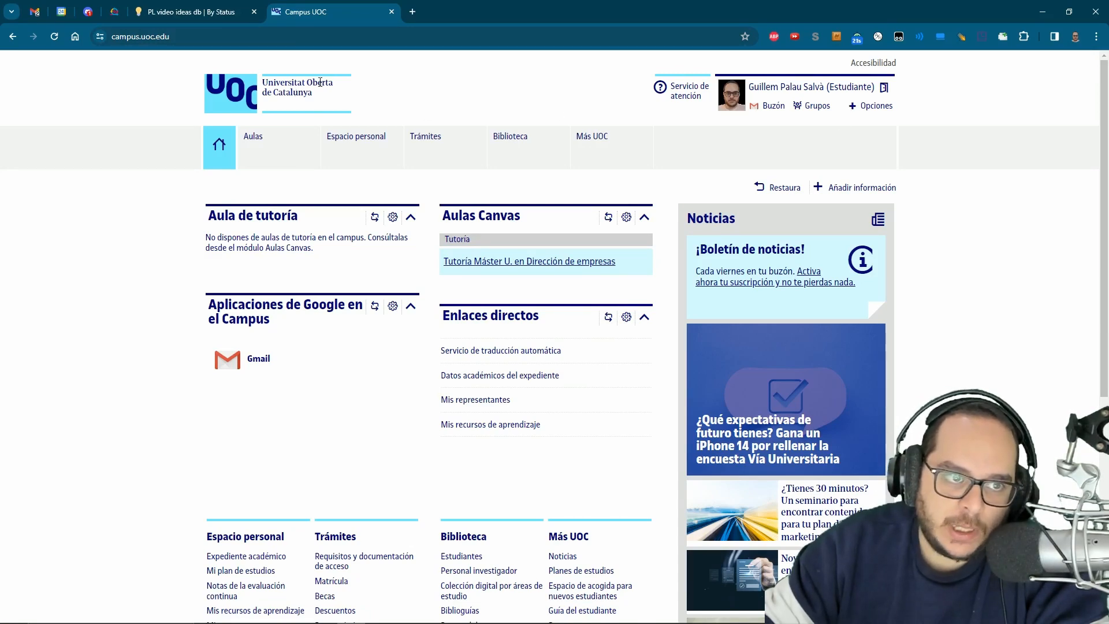
- In Chrome, open the UOC campus learning resources for the Máster Universitario en Dirección de empresas
scroll(504, 377, down, 1)
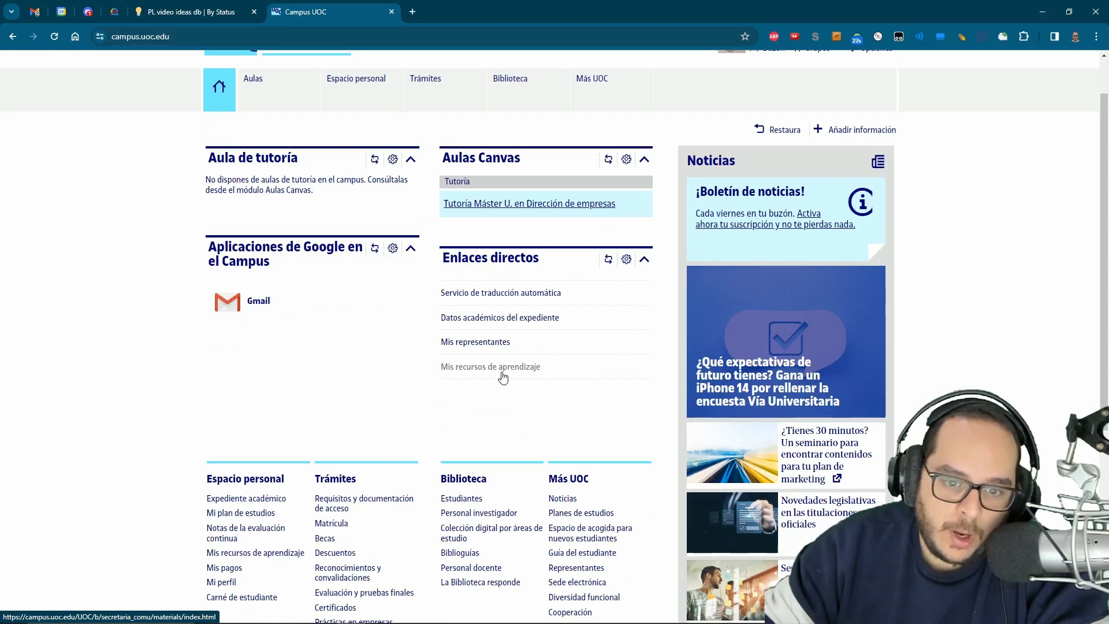
click(503, 376)
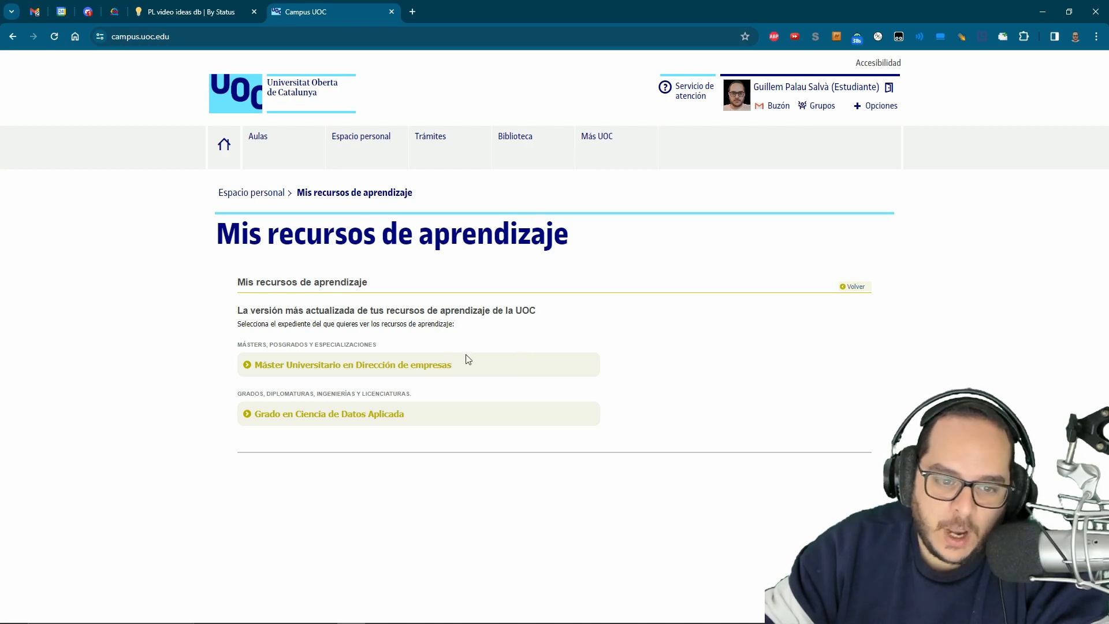
click(419, 371)
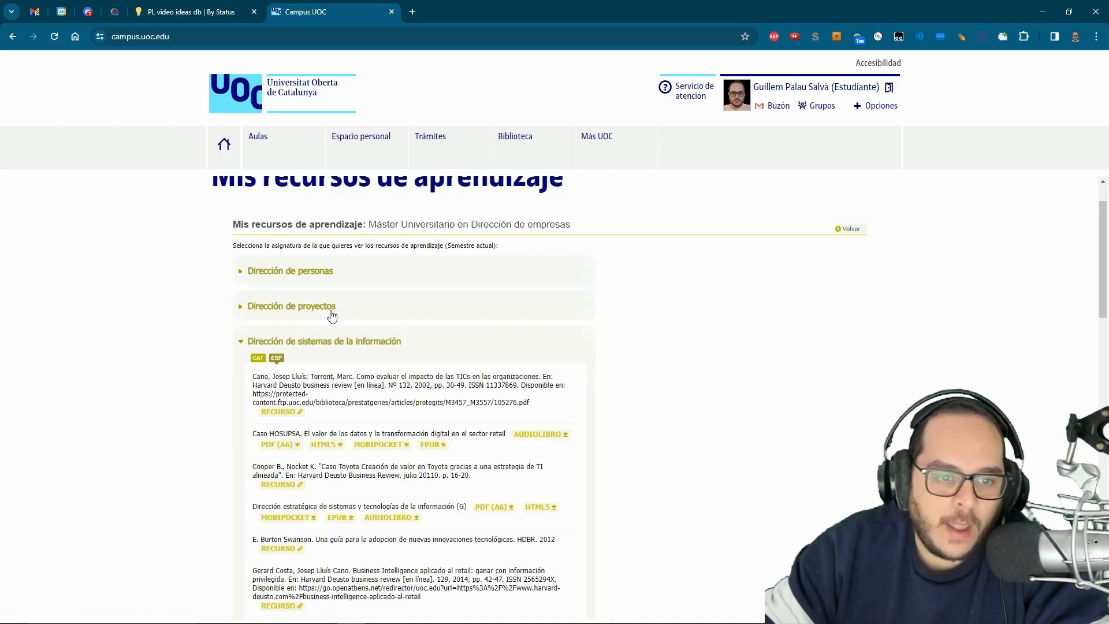
- Look through the Dirección de sistemas de la información resources and open the Módulo 1 Decisiones estratégicas PDF (A6) in a new tab
scroll(332, 314, down, 1)
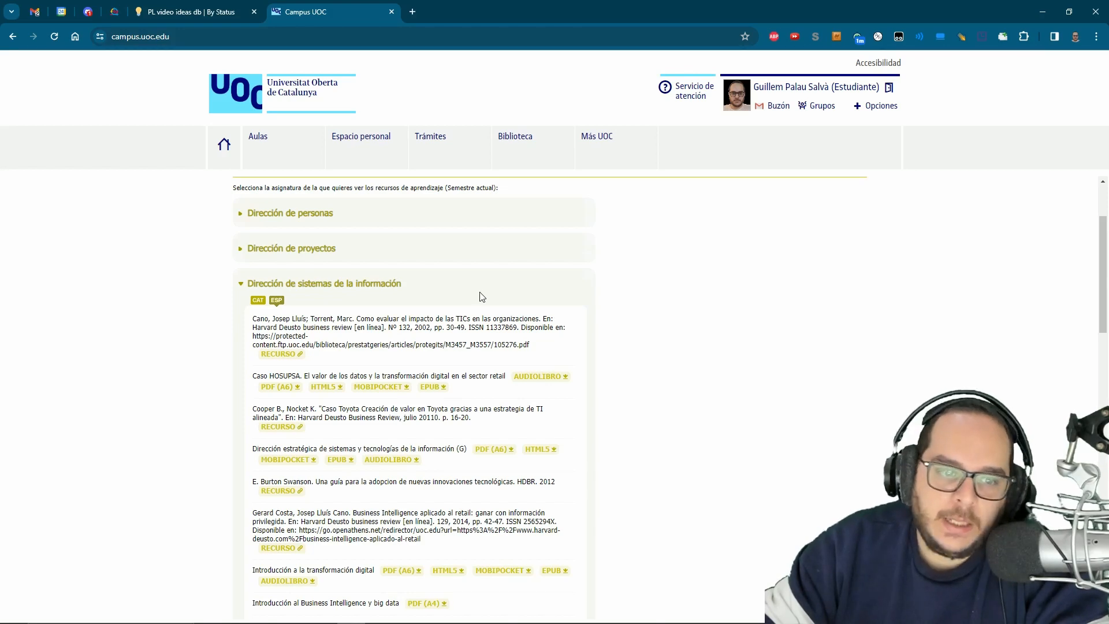
scroll(481, 301, down, 6)
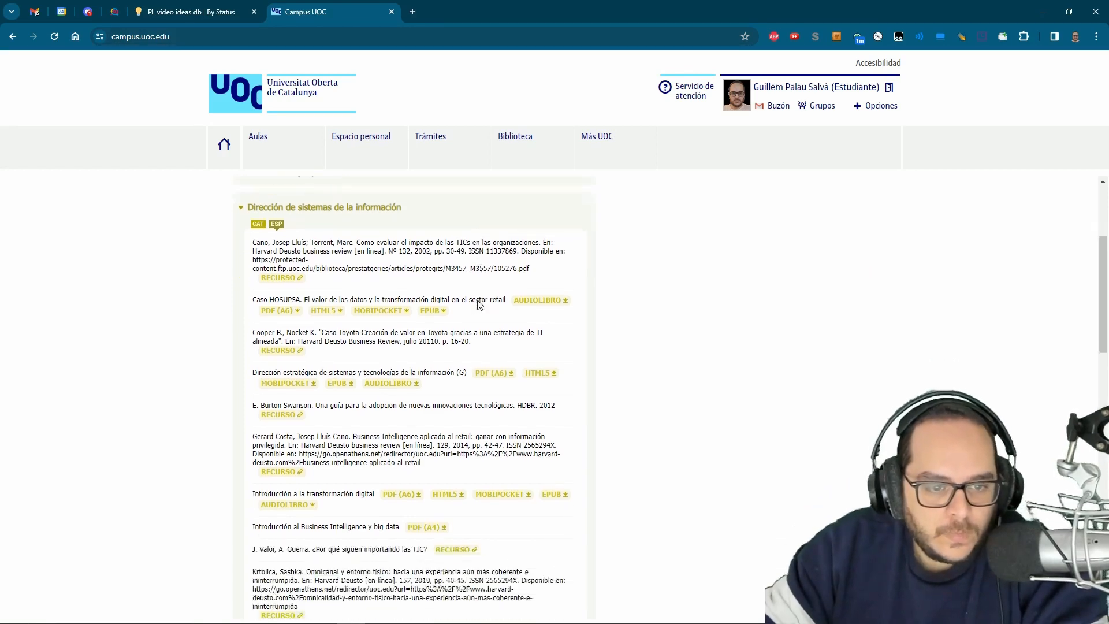
scroll(478, 305, down, 2)
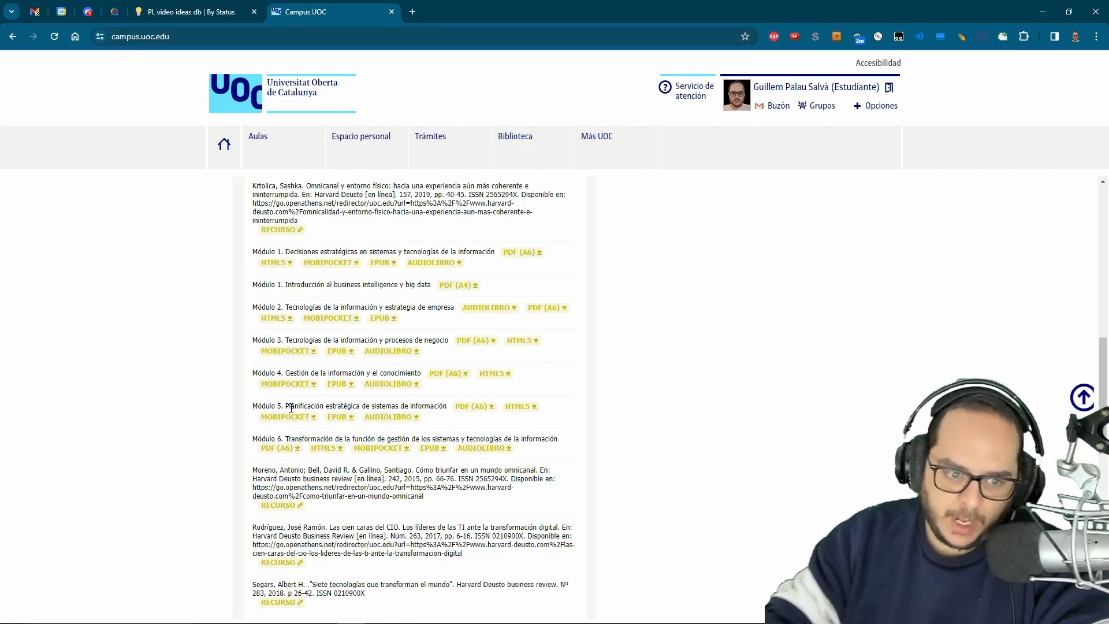
scroll(290, 408, down, 3)
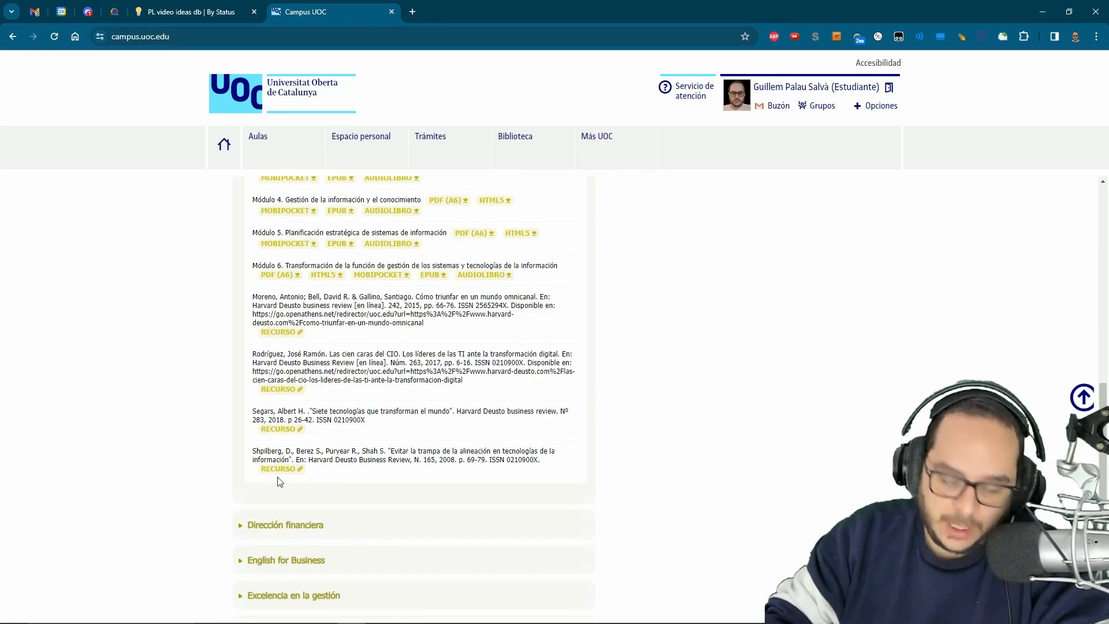
scroll(289, 474, up, 3)
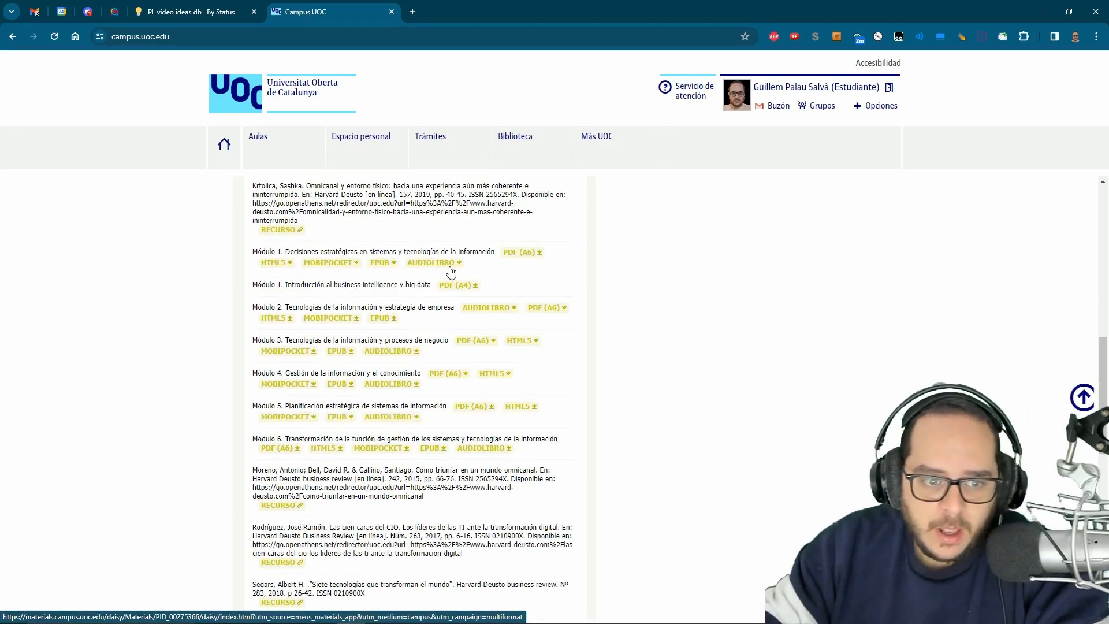
right_click(523, 260)
click(578, 268)
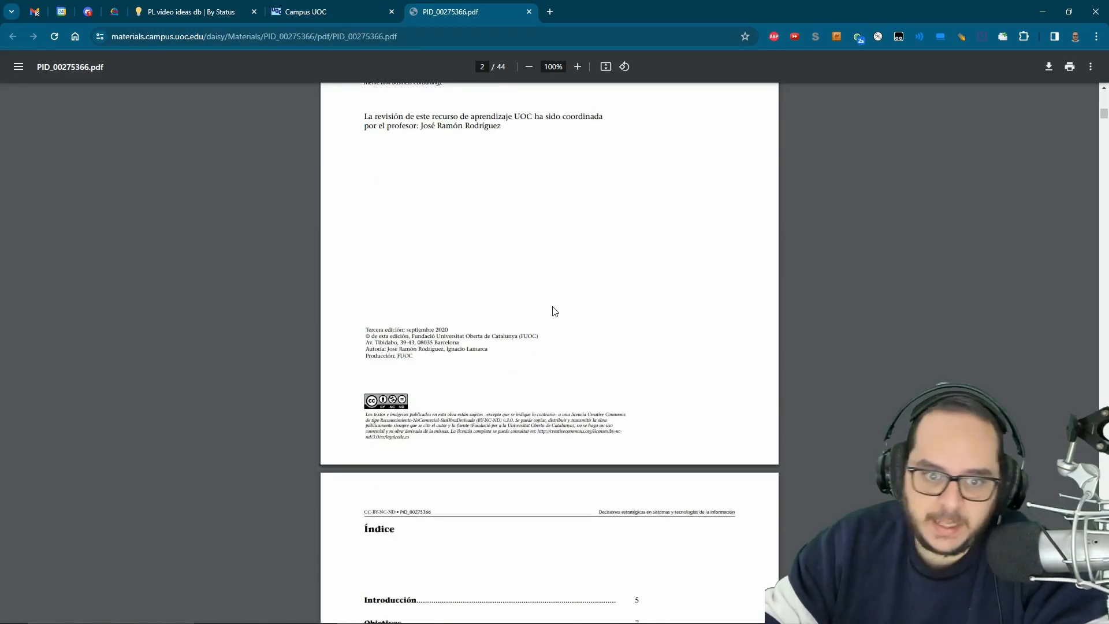
- Examine the layout, tables and figures of the Módulo 1 PDF across its pages
scroll(544, 311, down, 10)
scroll(542, 307, down, 7)
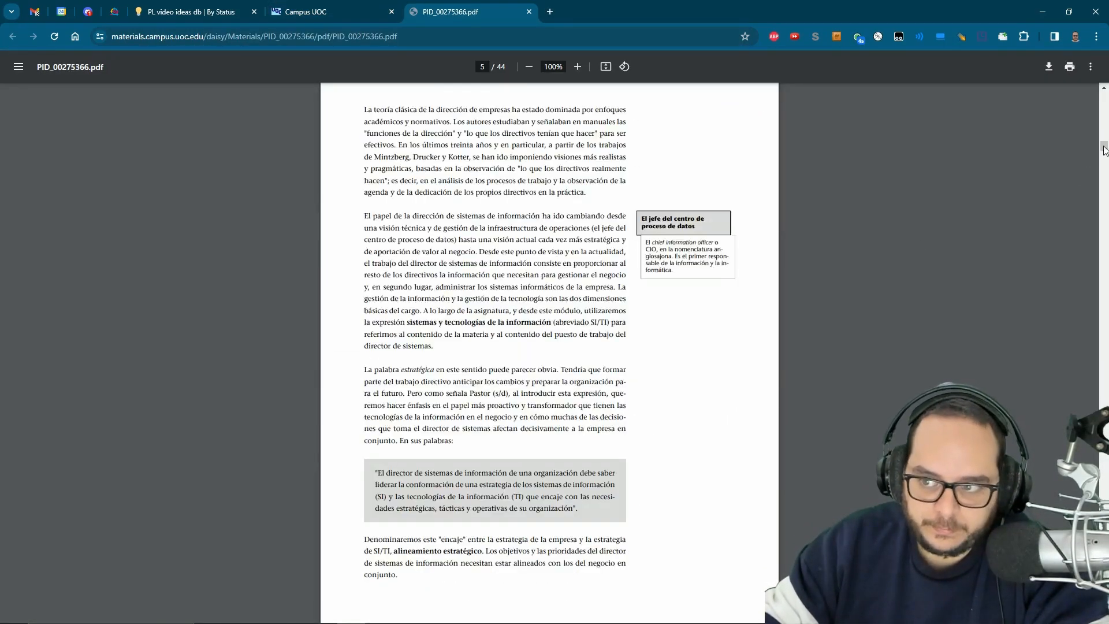
drag(1104, 148, 1091, 275)
scroll(786, 243, up, 15)
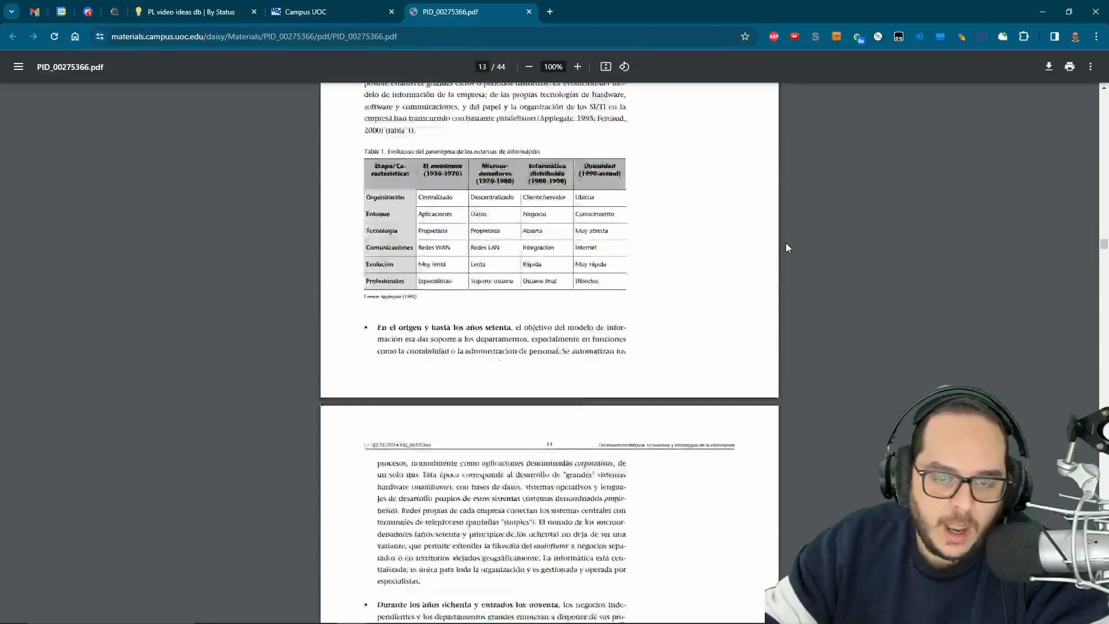
scroll(786, 247, up, 20)
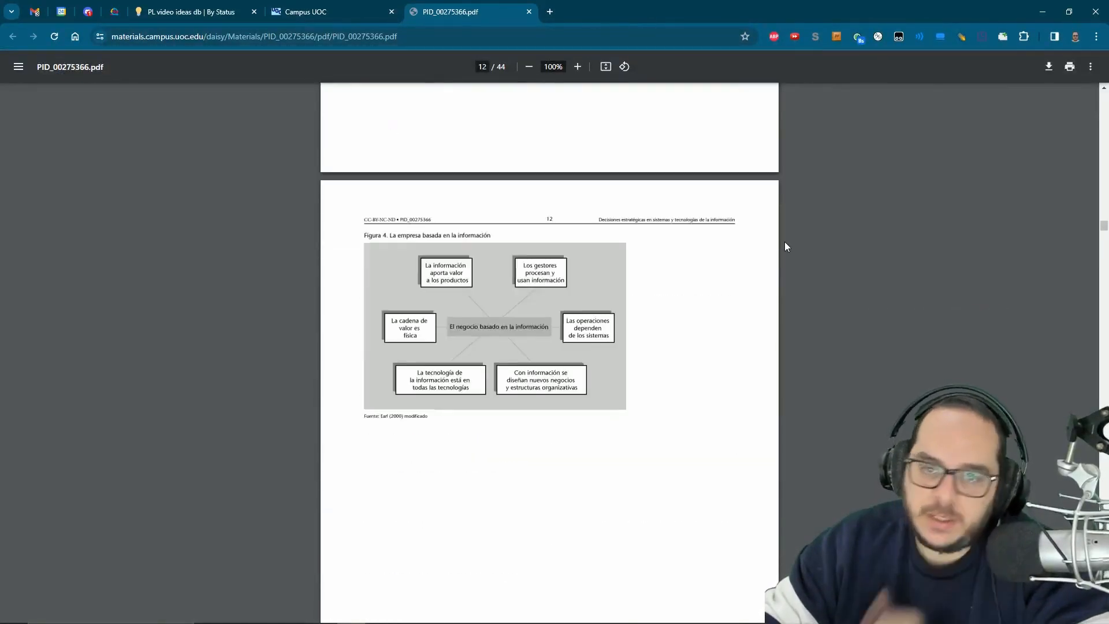
scroll(784, 241, up, 20)
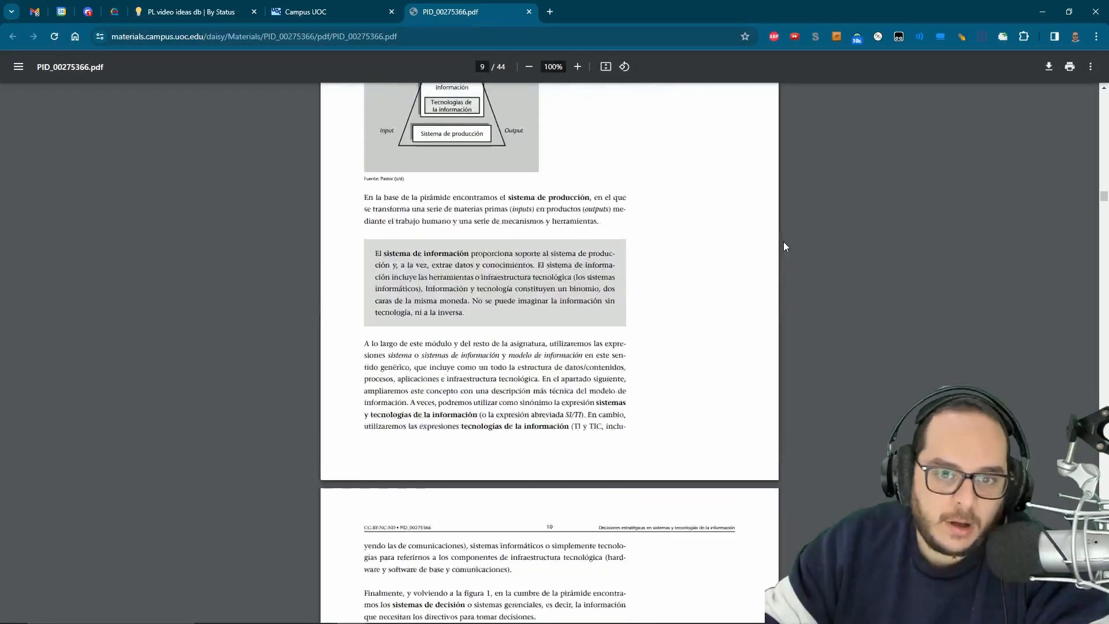
- Open the HTML5 version of Módulo 1 Decisiones estratégicas from the campus resources and import it into the slides collection in SuperMemo
click(299, 6)
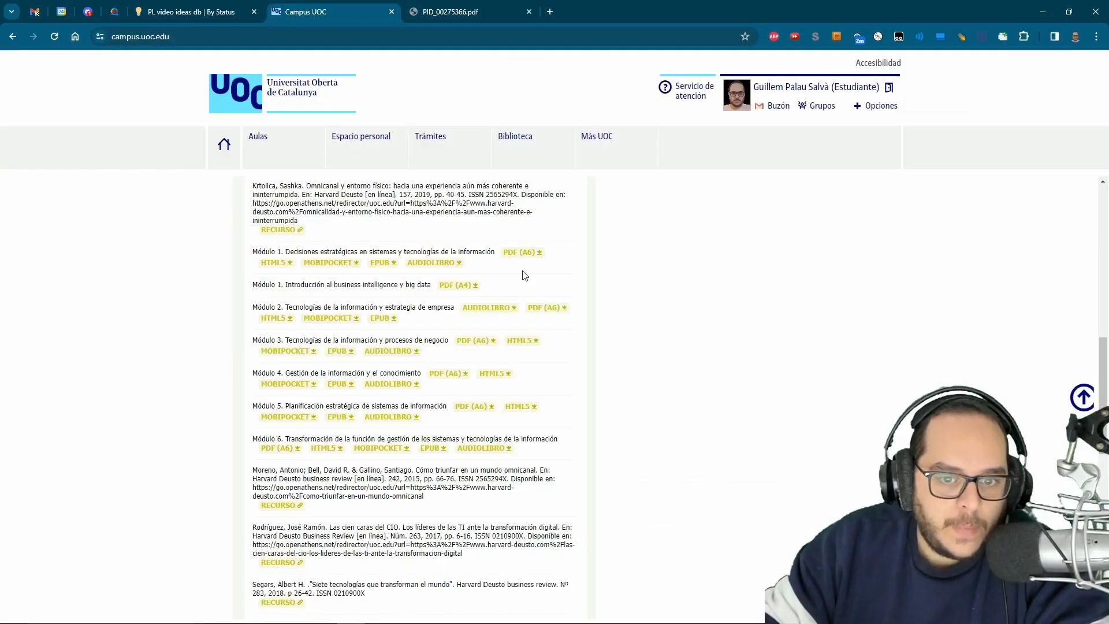
middle_click(271, 266)
click(589, 9)
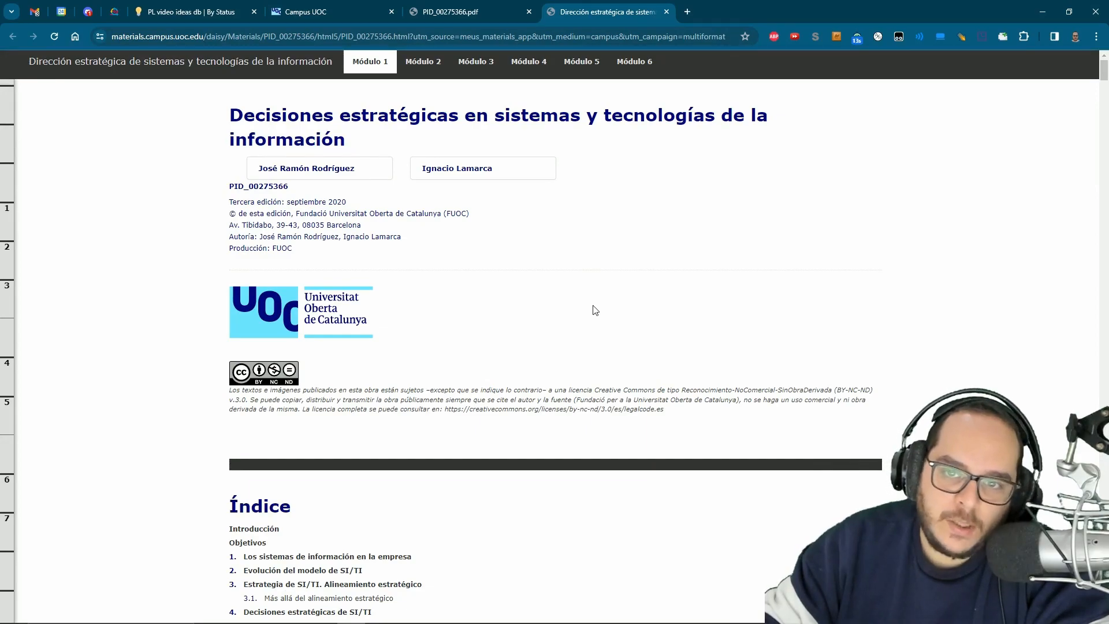
key(ctrl+shift+a)
click(1083, 38)
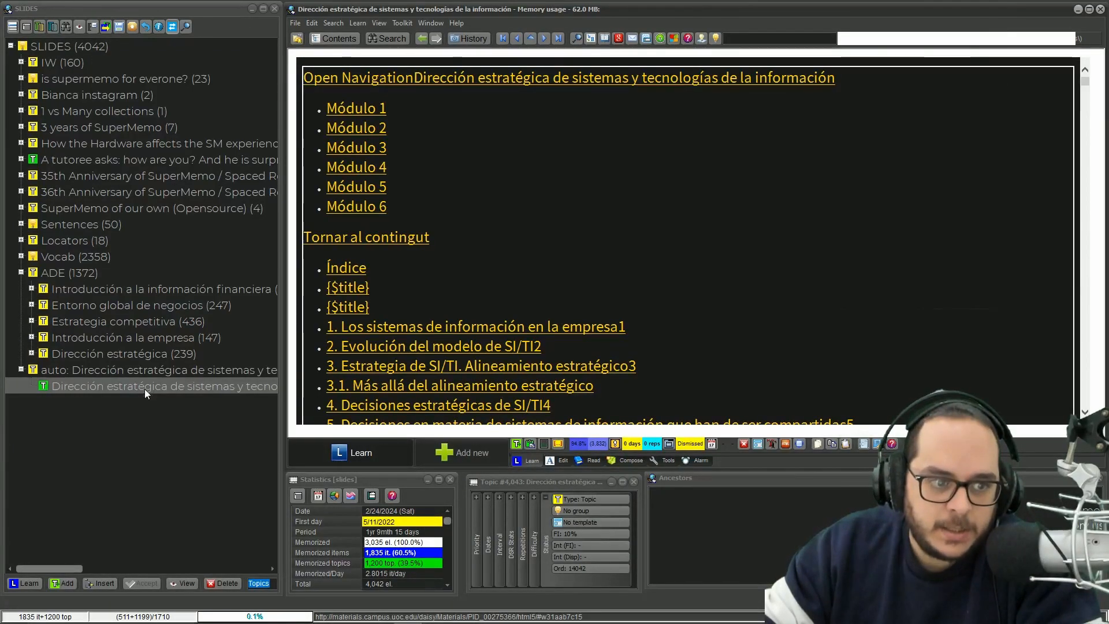
- Rename the imported parent topic by removing the "auto: " prefix from its title
click(85, 373)
click(78, 371)
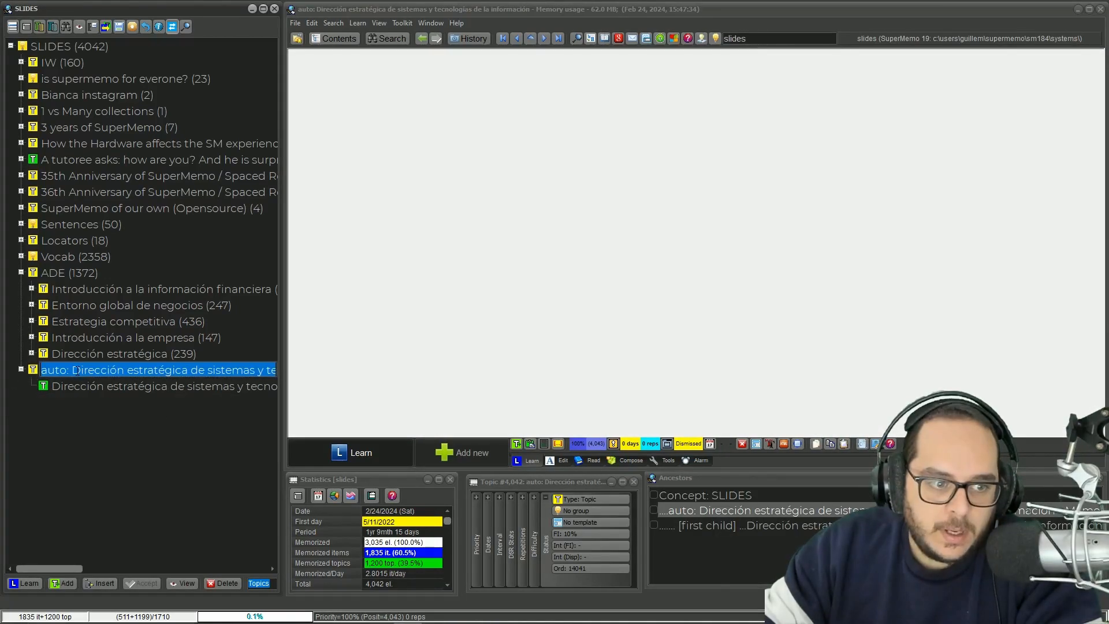
click(75, 370)
key(shift+Home)
click(56, 371)
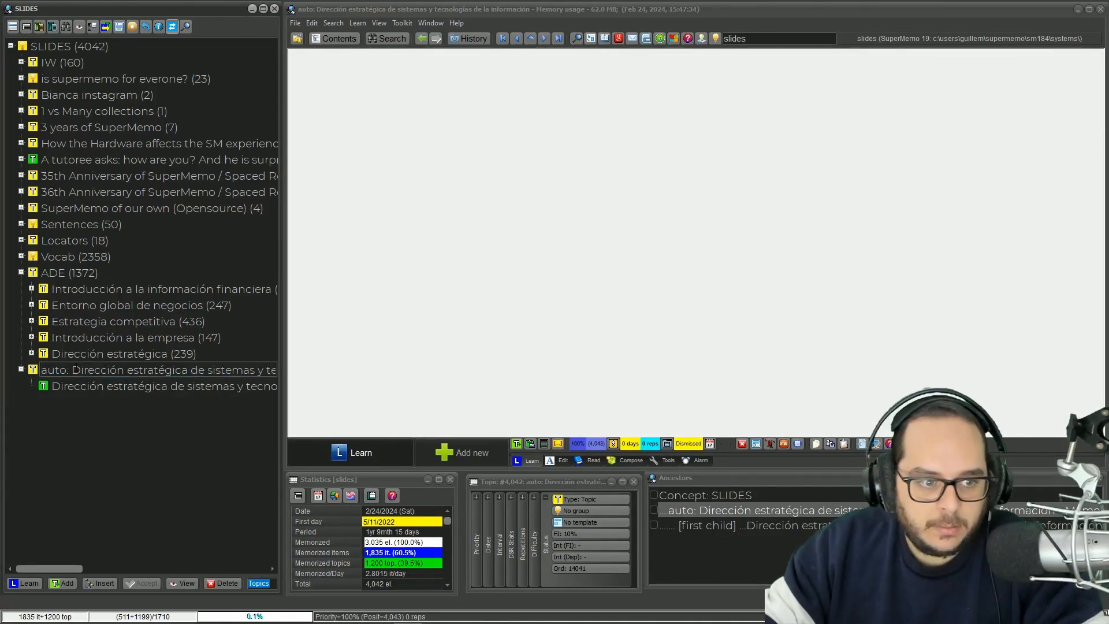
key(shift+Home)
key(Delete)
key(Return)
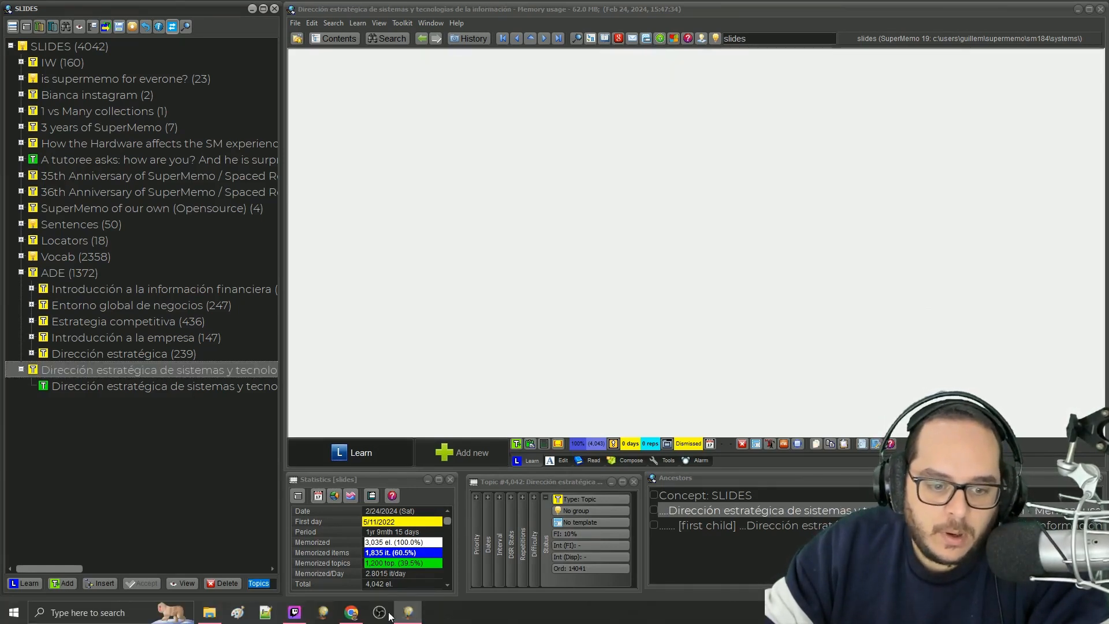
- Switch to Chrome and close the Módulo 1 HTML5 and PDF tabs
click(352, 620)
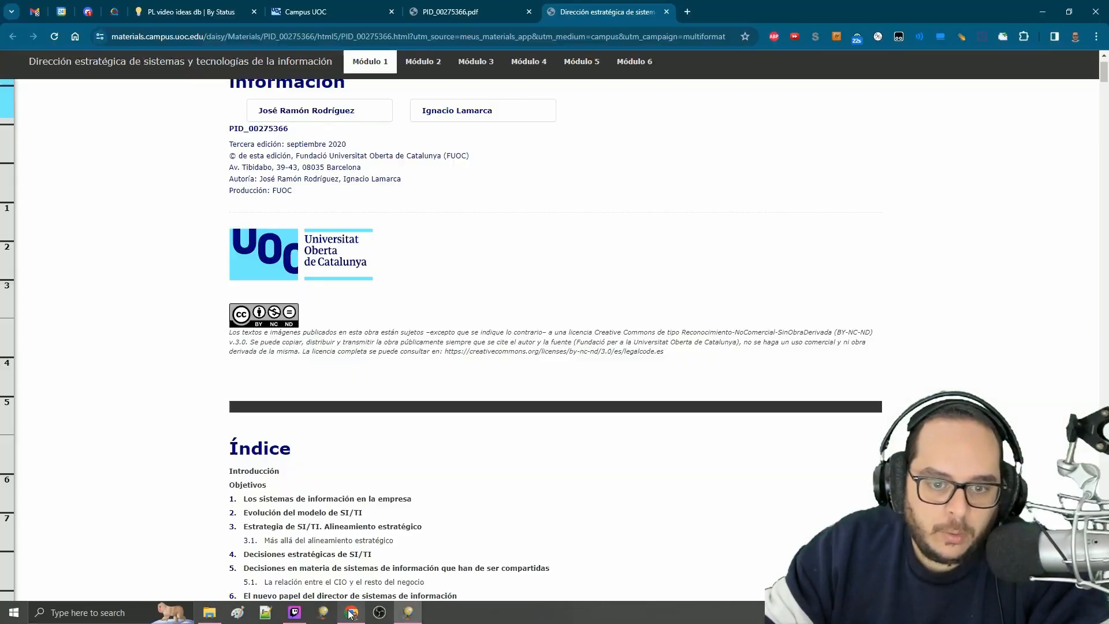
click(667, 12)
click(529, 11)
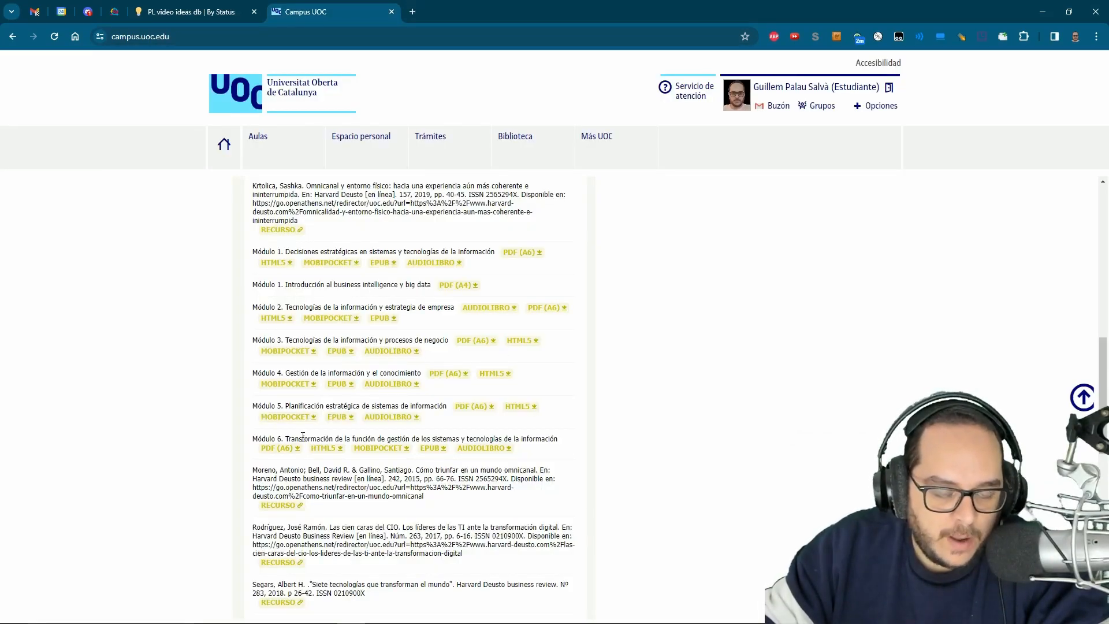
- Open the HTML5 versions of Módulo 2, 3, 4, 5 and 6 from the campus resources in separate new tabs
right_click(278, 322)
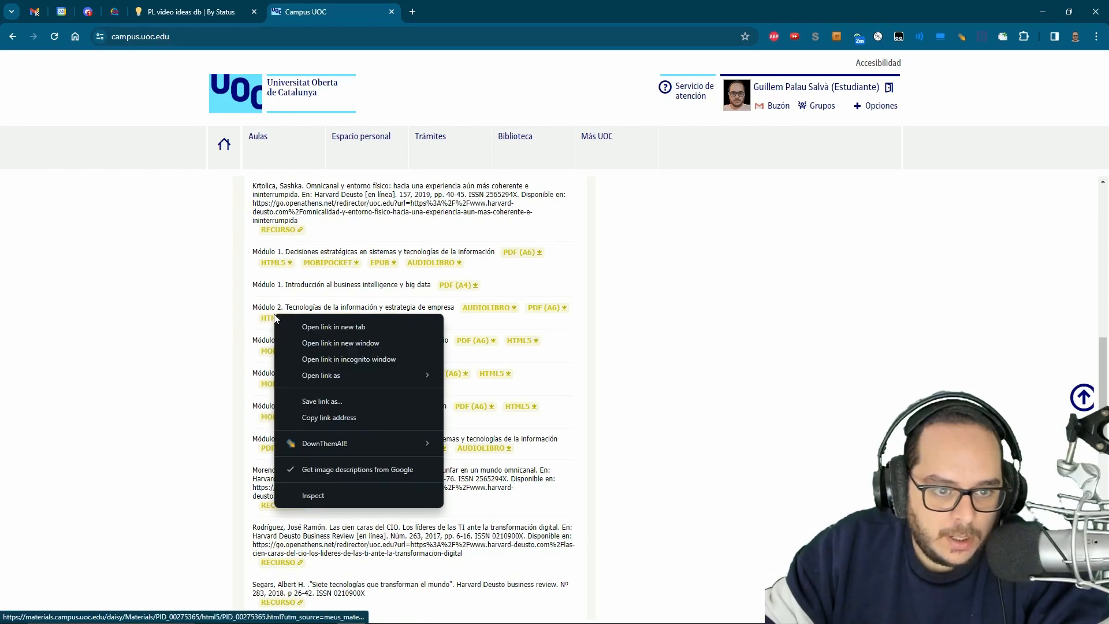
click(296, 327)
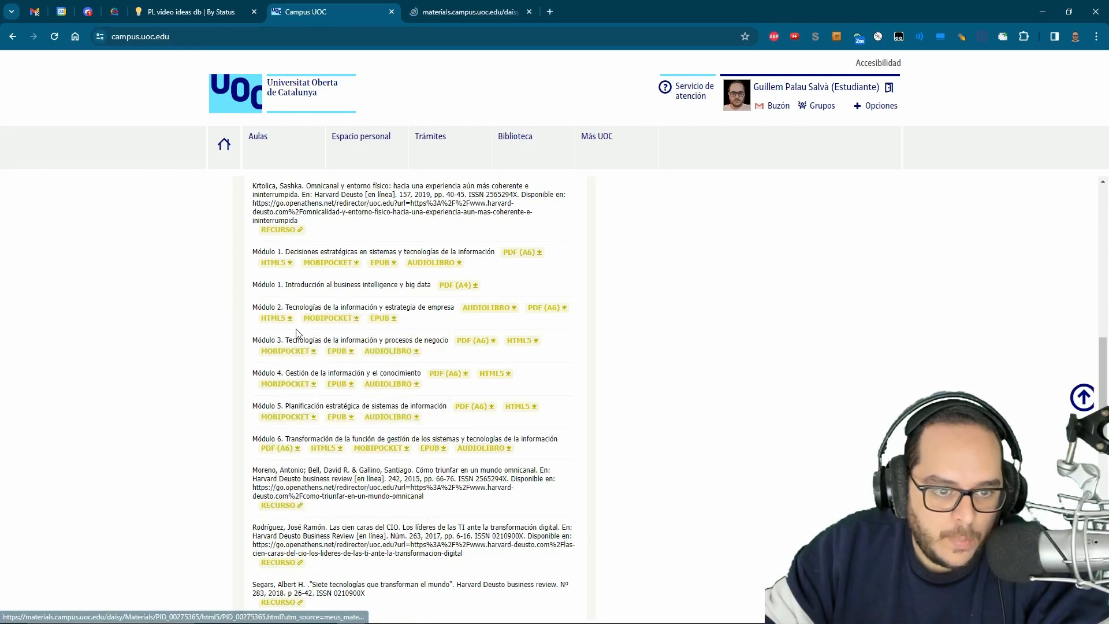
right_click(530, 347)
click(541, 354)
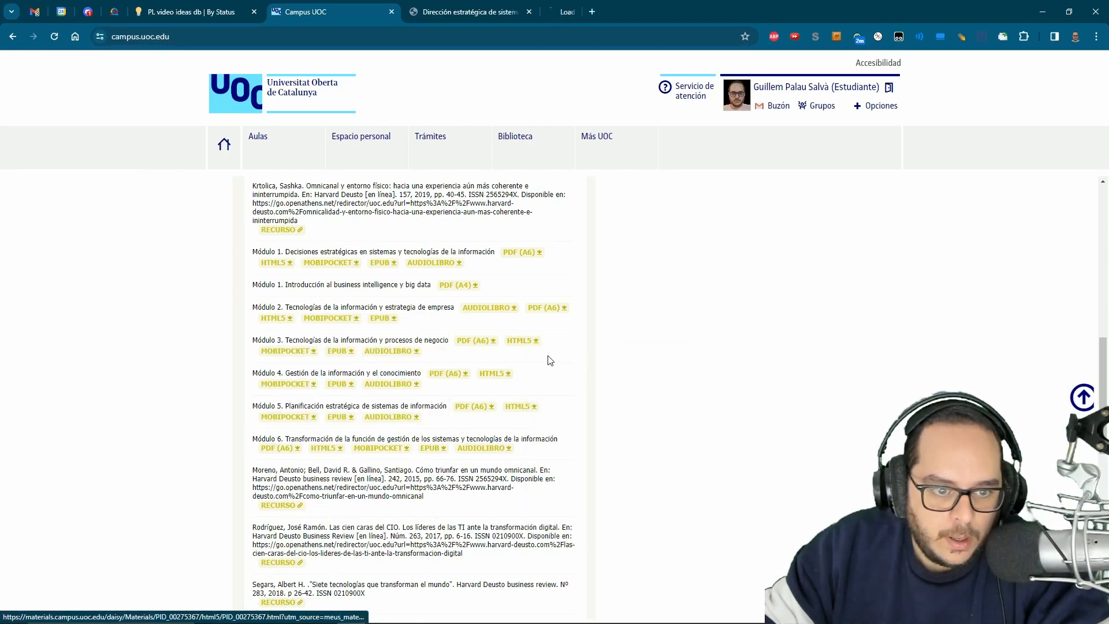
right_click(493, 377)
click(512, 384)
right_click(517, 407)
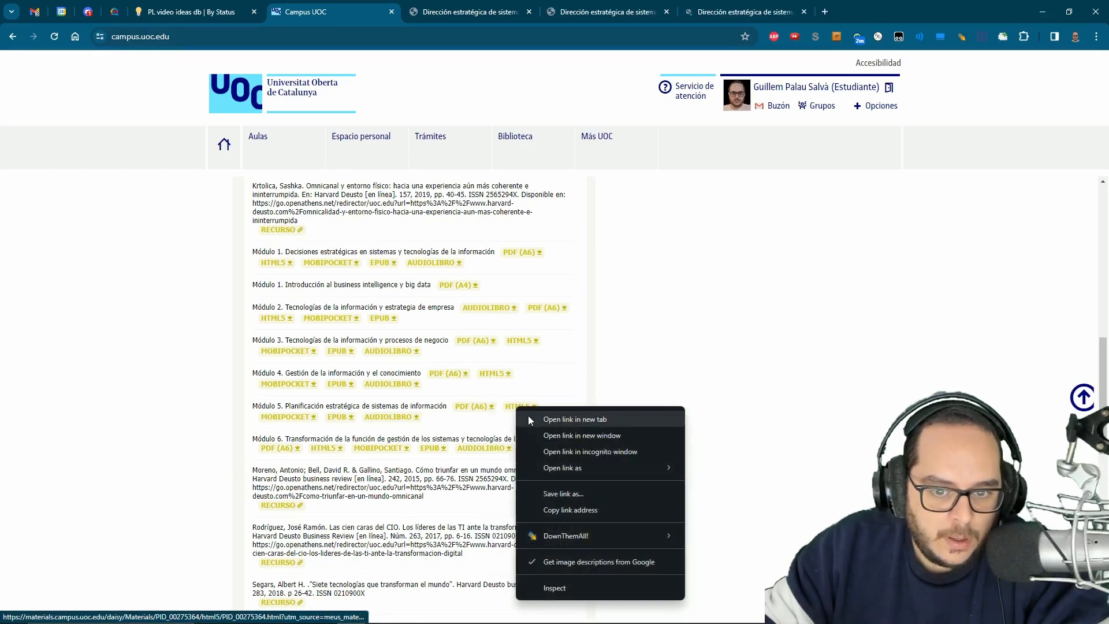
click(529, 417)
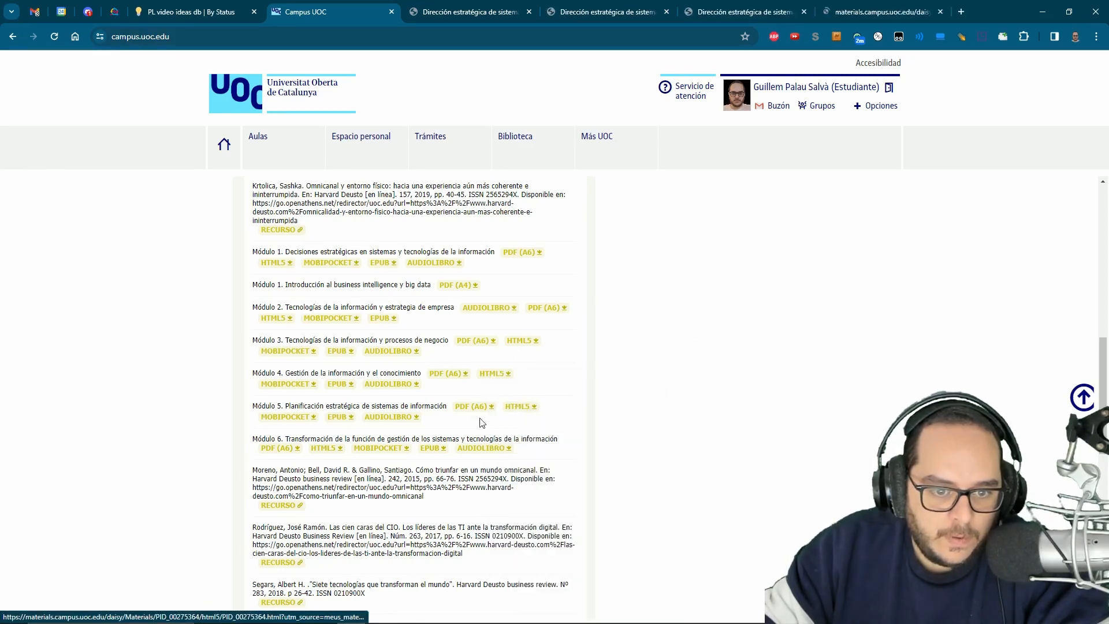
right_click(331, 453)
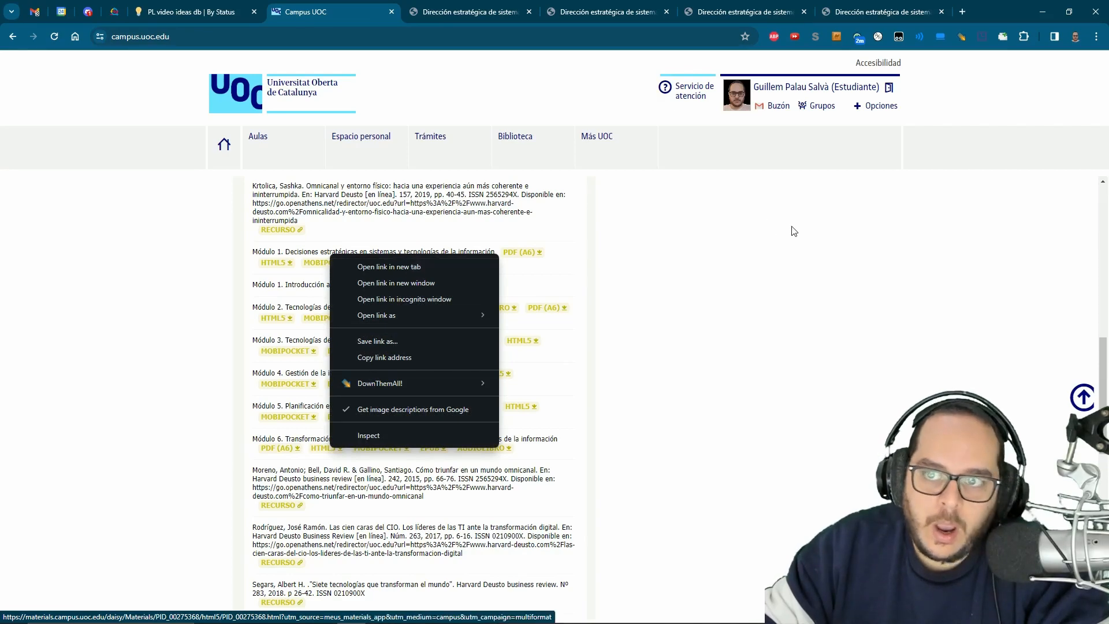
click(465, 265)
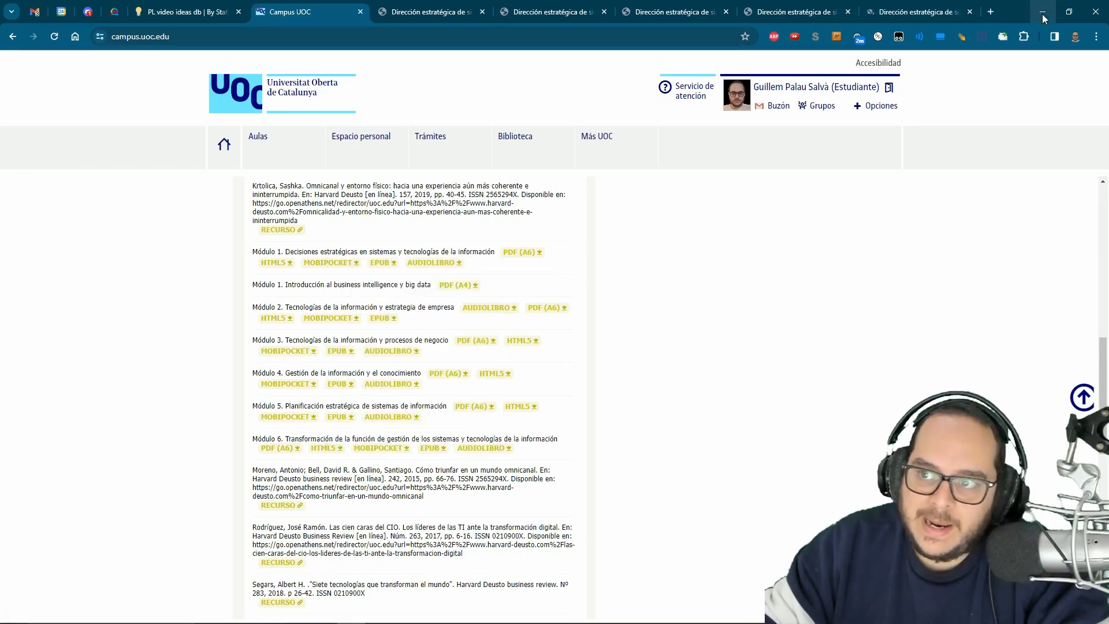
- Switch to SuperMemo and import the five open Dirección estratégica de sistemas y tecnologías de la información browser tabs into the slides concept group
click(1043, 18)
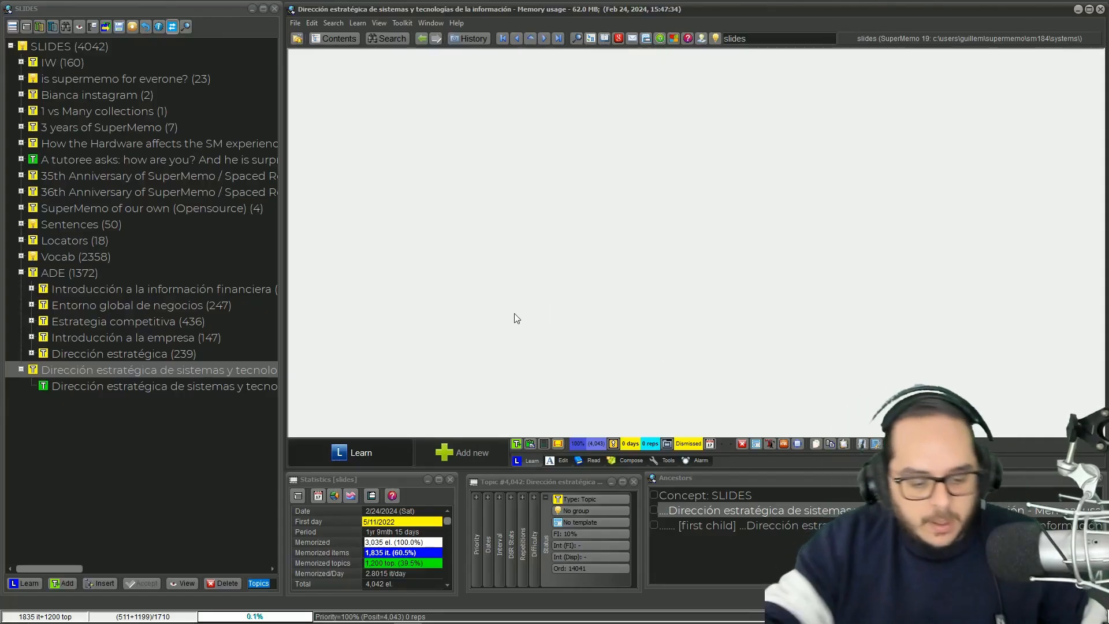
key(shift+F8)
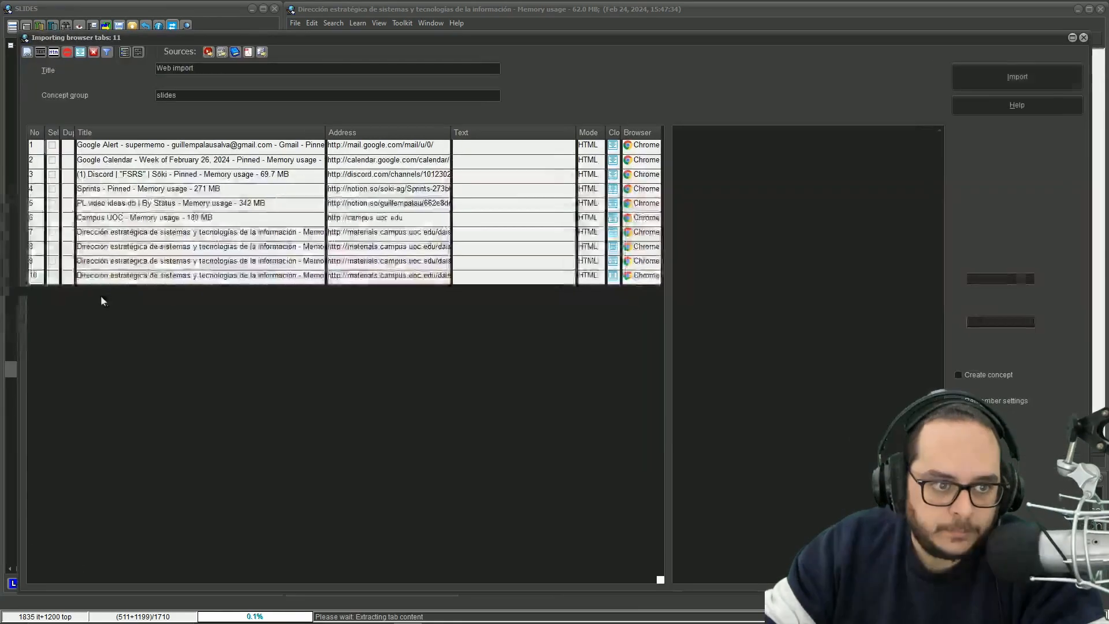
click(52, 290)
click(52, 275)
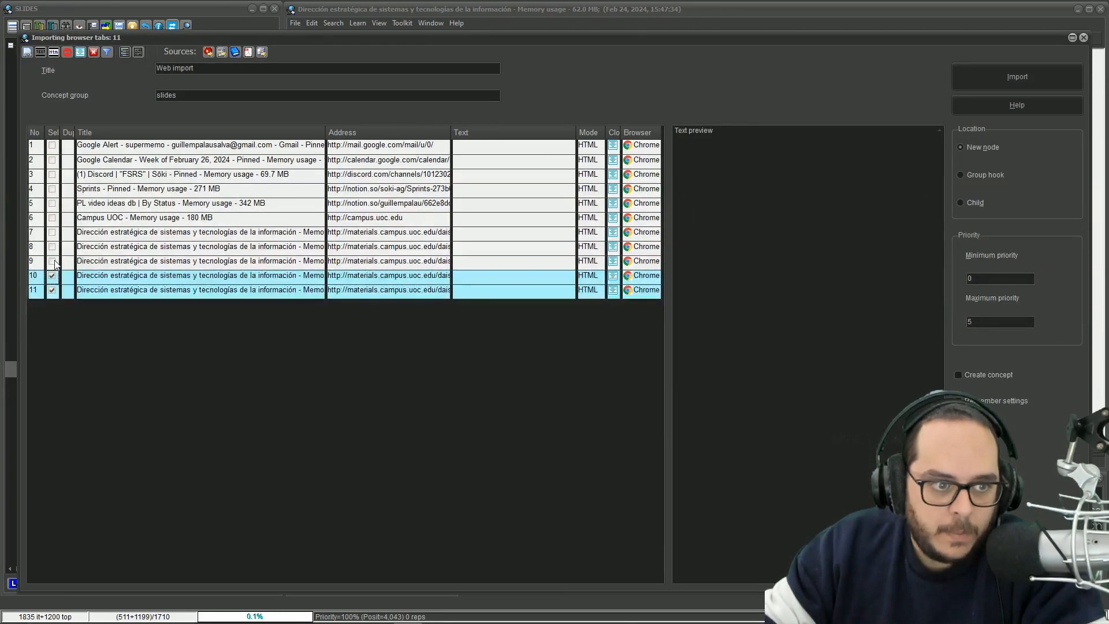
click(52, 261)
click(52, 232)
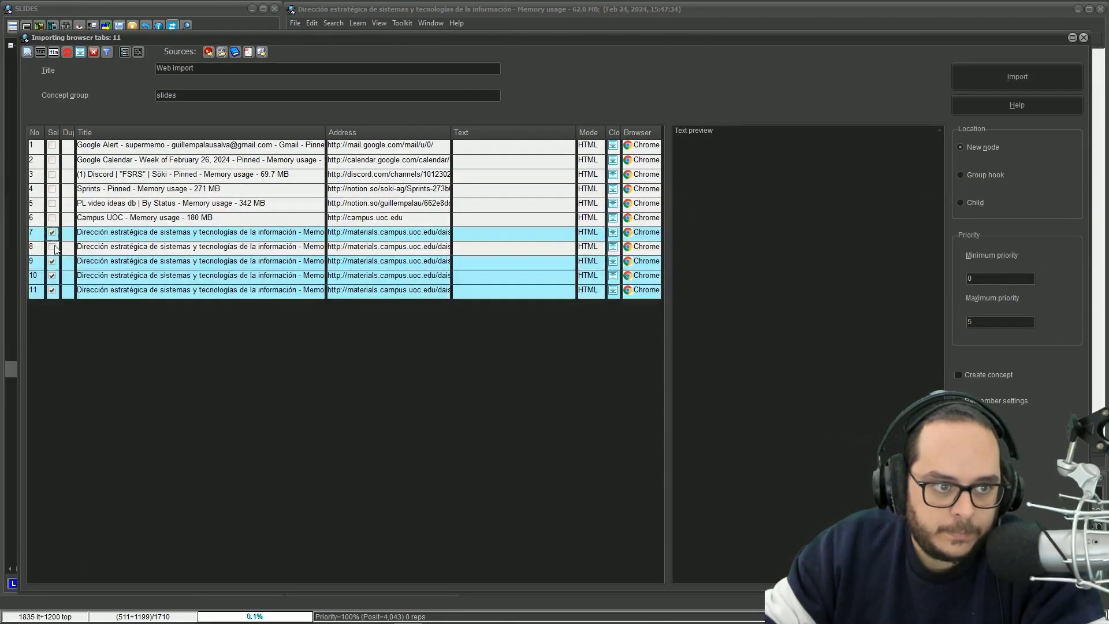
click(52, 248)
click(1009, 76)
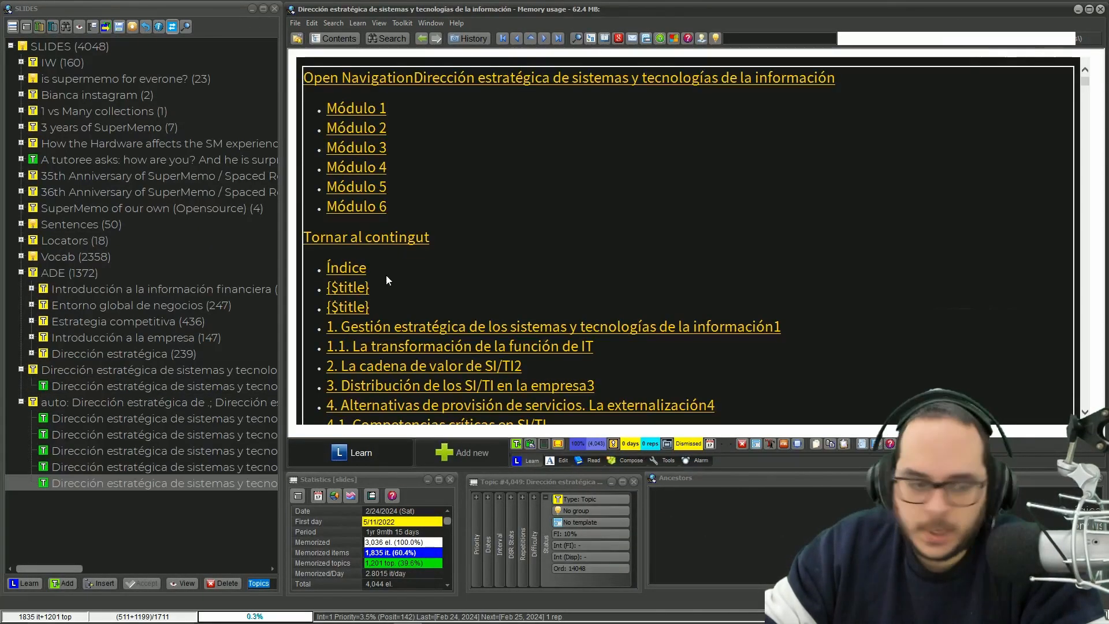
- Move all five newly imported module topics under the existing Dirección estratégica de sistemas y tecnologías de la información parent topic
click(142, 429)
click(140, 422)
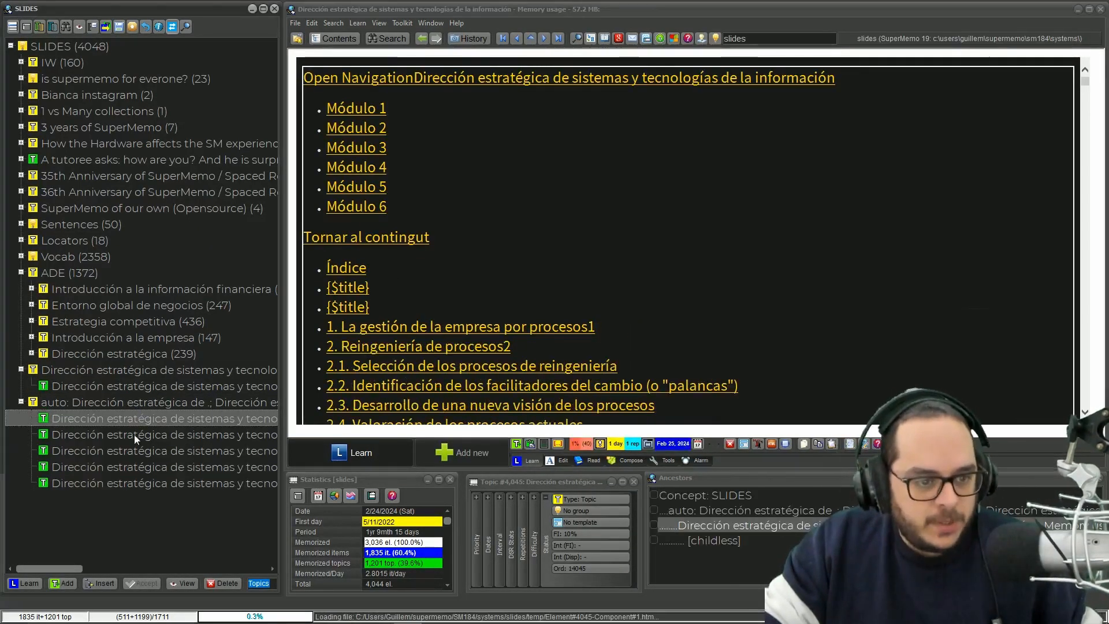
shift+click(129, 482)
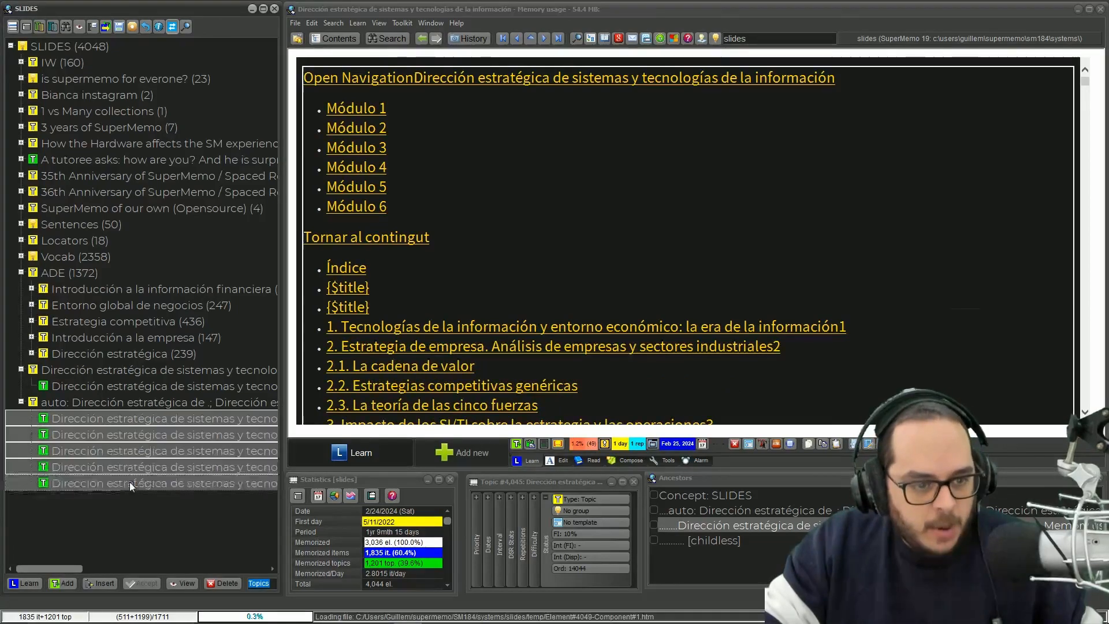
click(147, 372)
drag(147, 372, 147, 372)
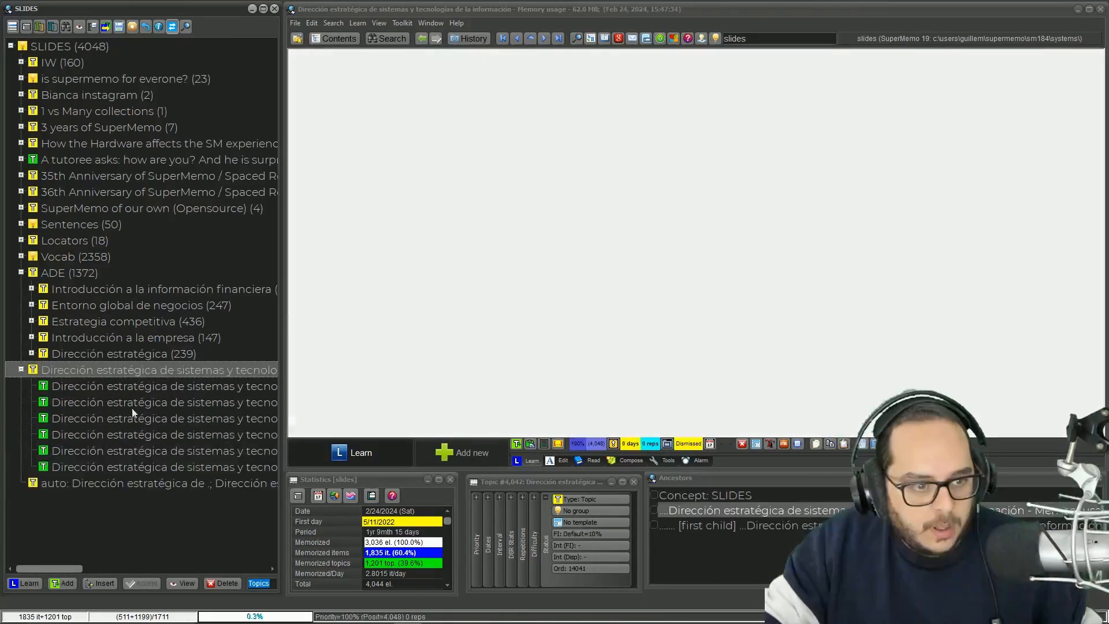
- Delete the emptied "auto: Dirección estratégica de" parent topic from the contents tree
click(109, 484)
key(Delete)
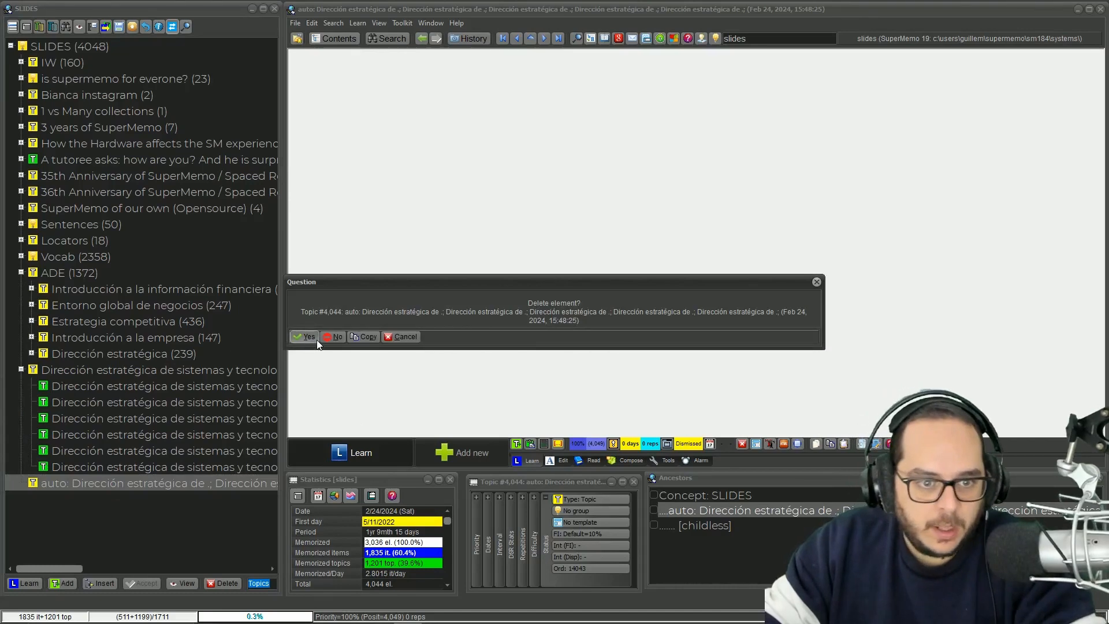
click(308, 337)
- Open the first, sixth and fifth module topics under the course parent to check their imported content
click(167, 389)
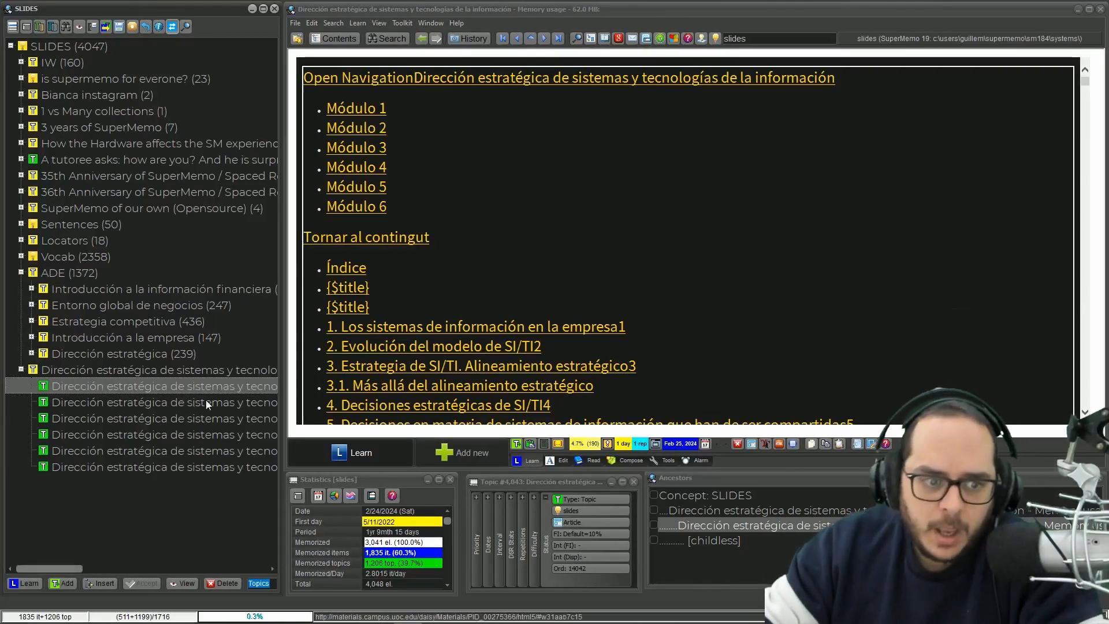
click(185, 466)
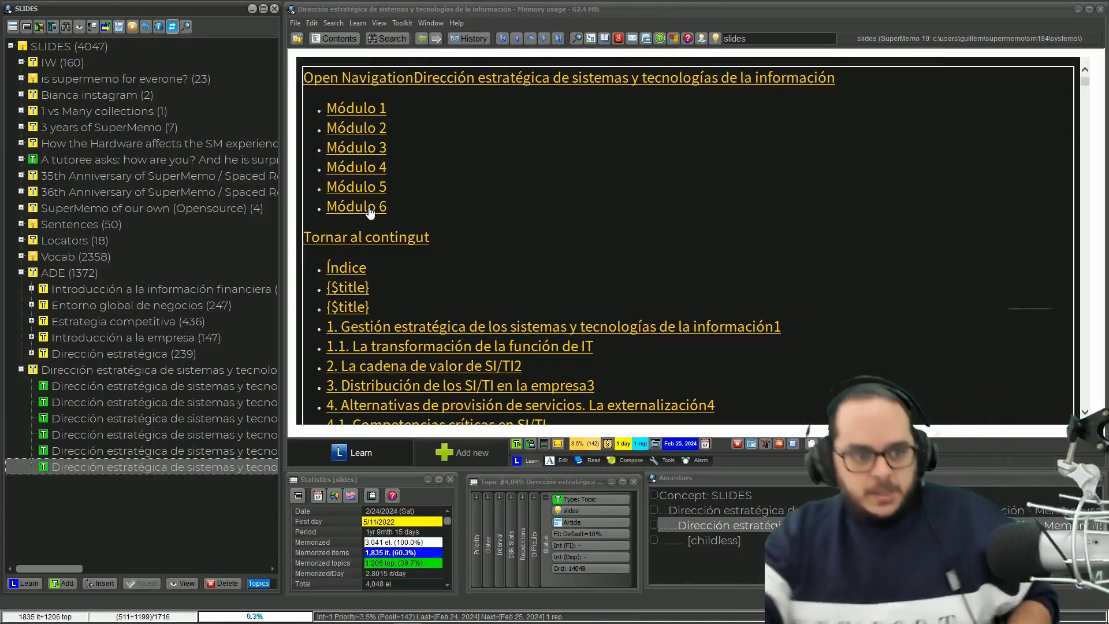
click(214, 453)
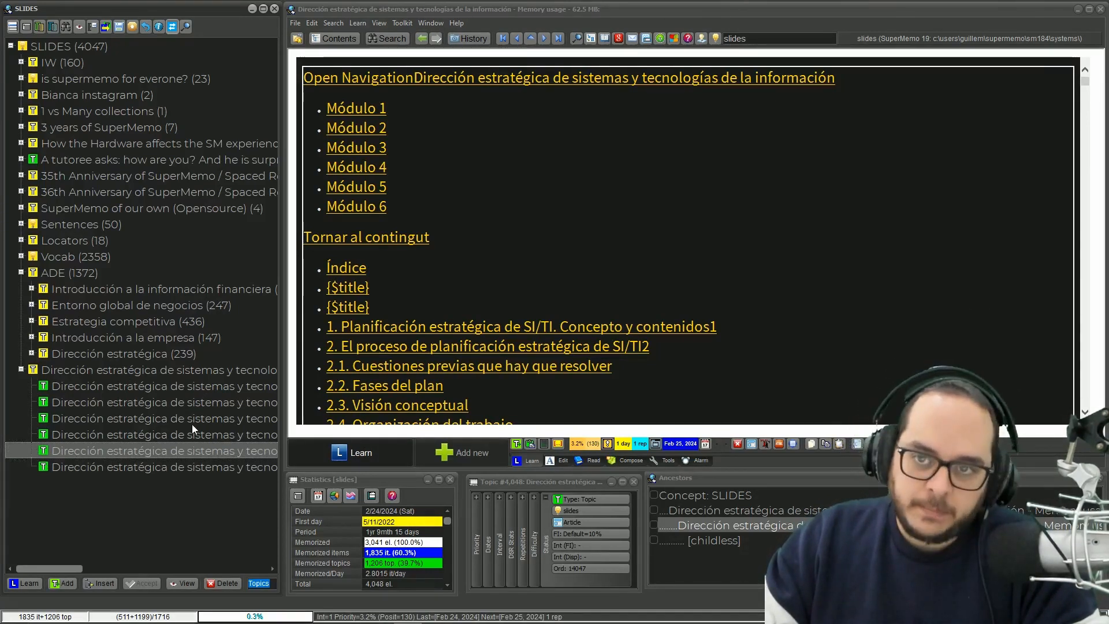
- In the first module topic, set the heading "Decisiones estratégicas en sistemas y tecnologías de la información" as the Title reference, replacing the existing title
click(114, 388)
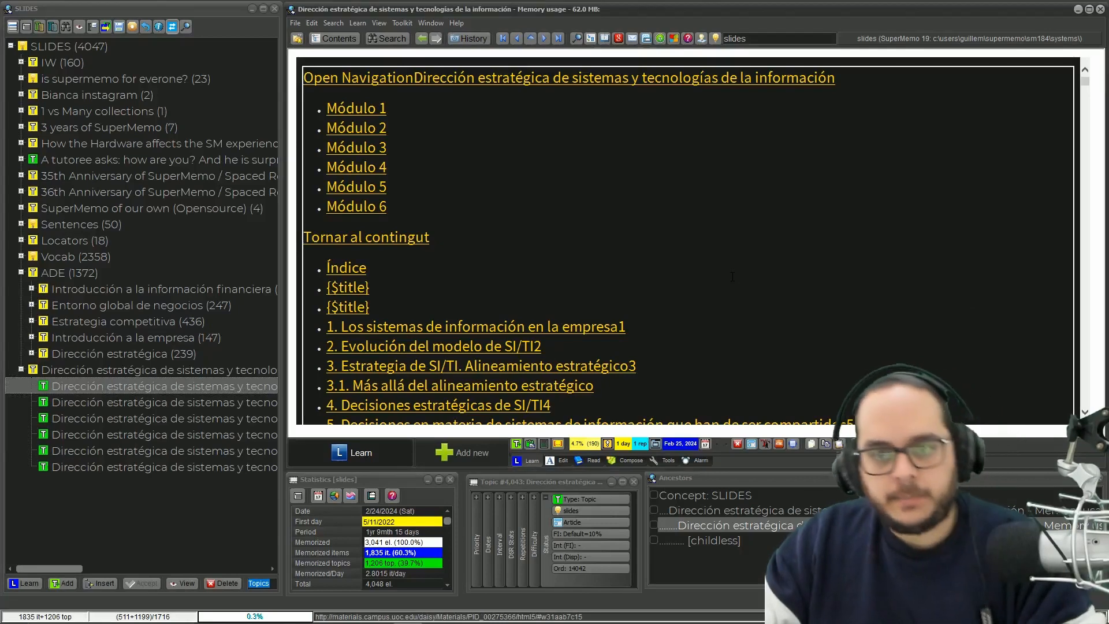
scroll(732, 276, down, 5)
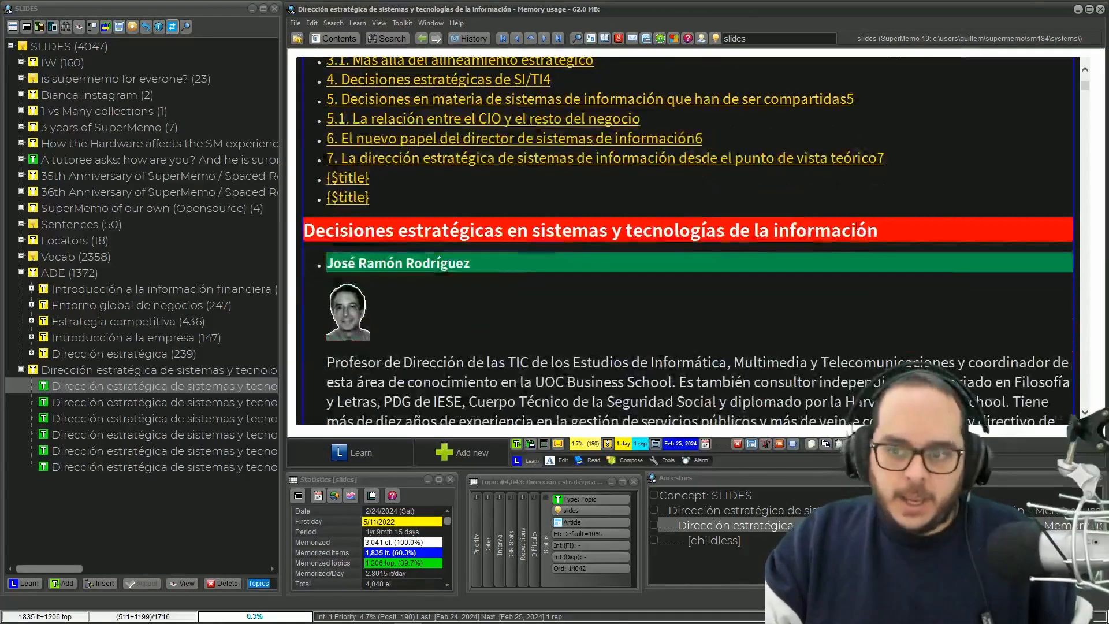
drag(878, 230, 308, 224)
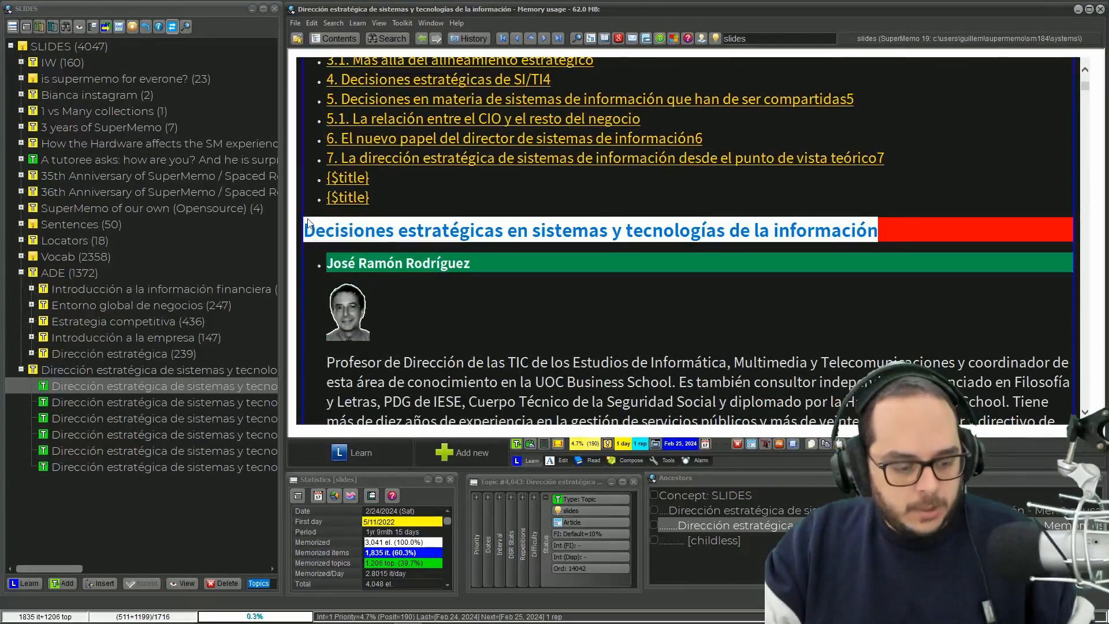
key(alt+q)
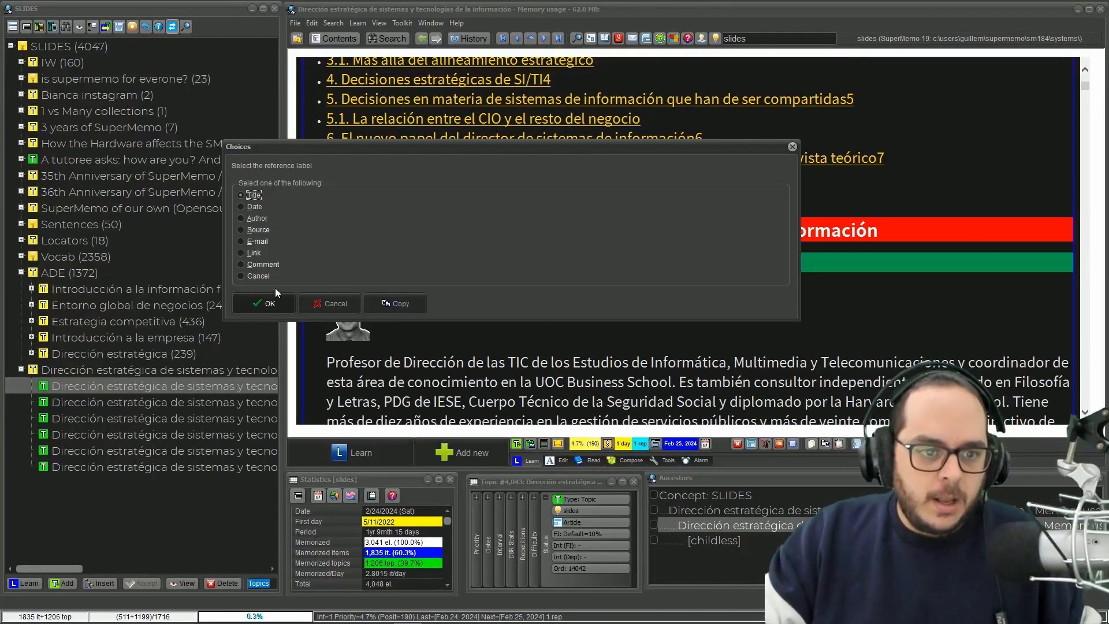
click(271, 303)
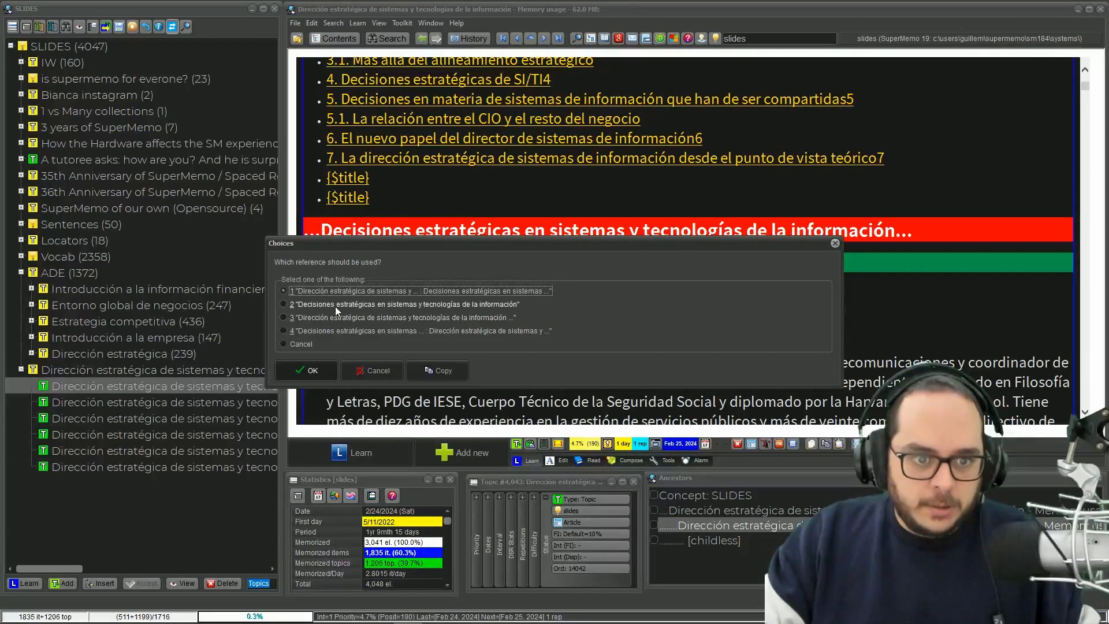
click(337, 305)
click(312, 371)
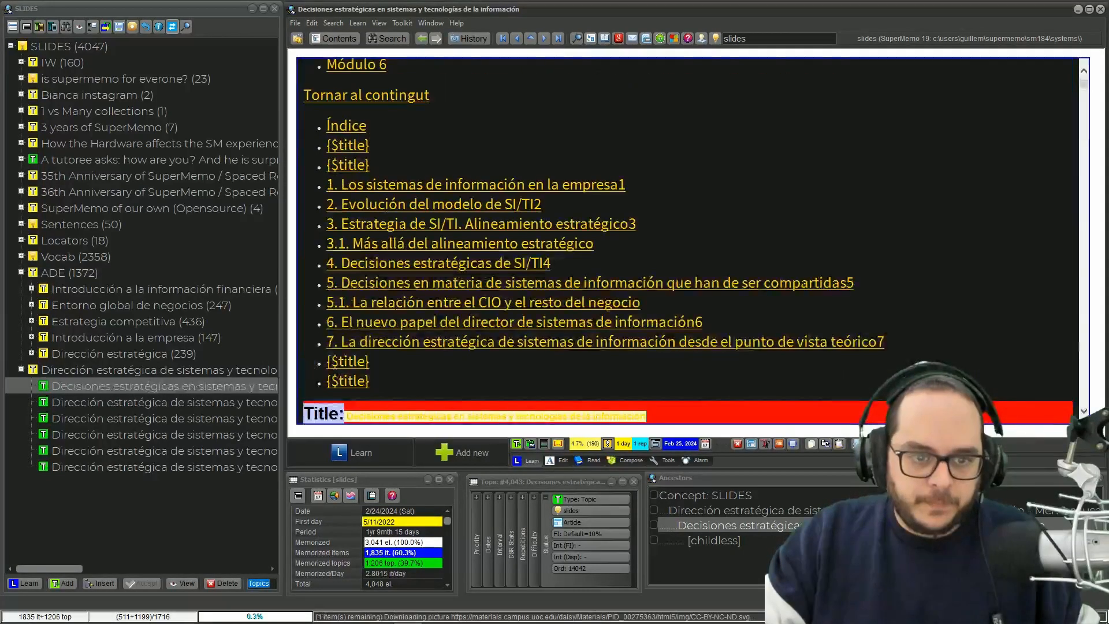
- Set the name of the first author, listed under the module title, as the Author reference
scroll(688, 241, down, 4)
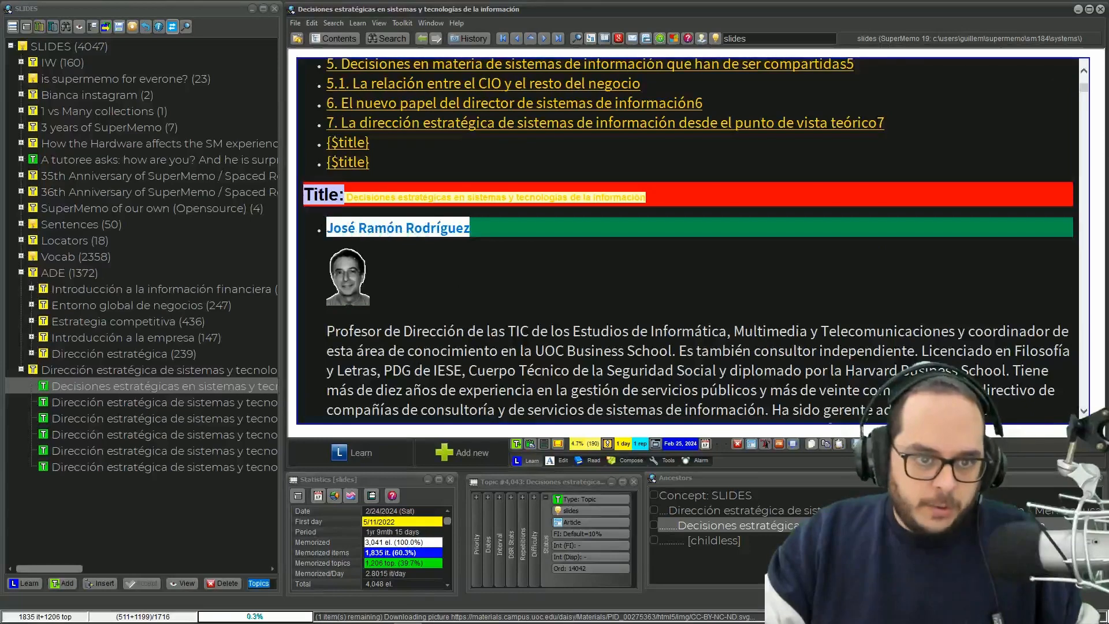
click(362, 227)
drag(328, 229, 472, 234)
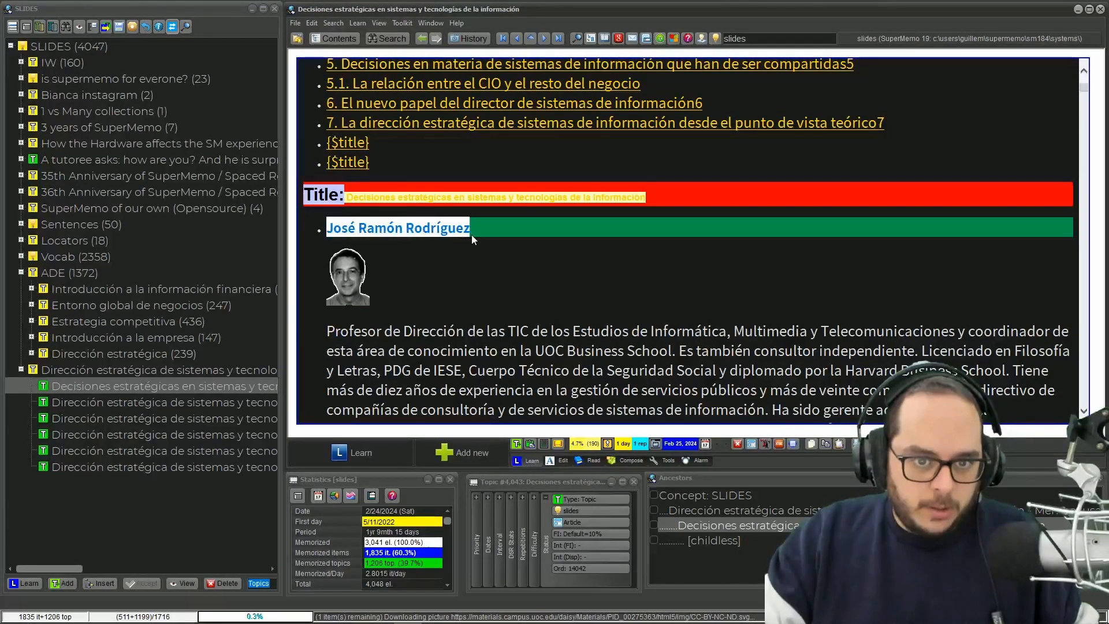
key(alt+q)
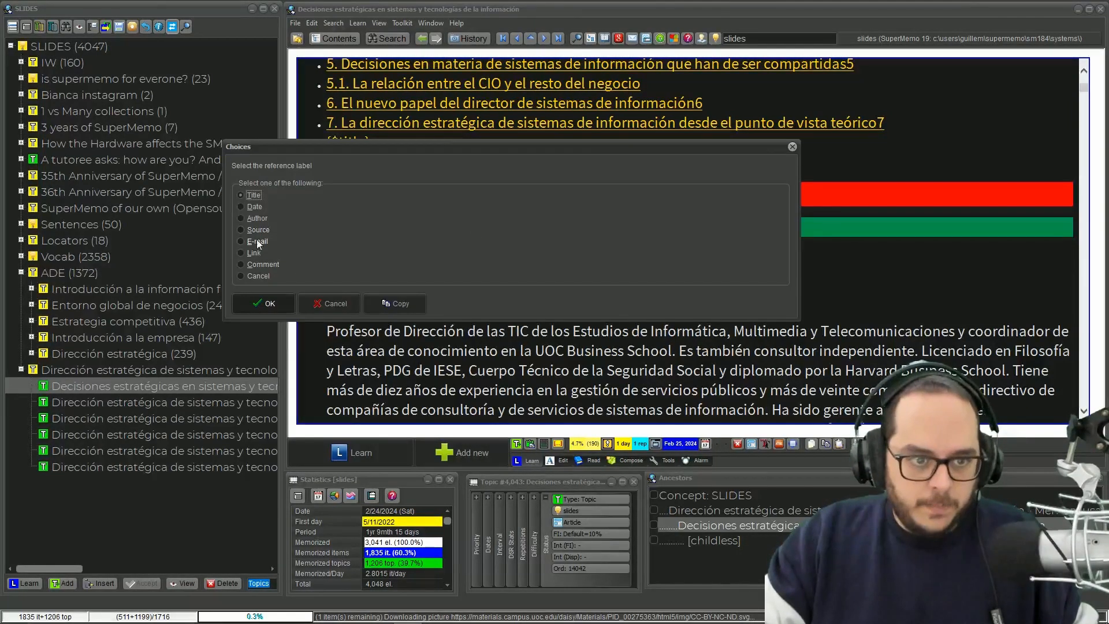
click(251, 218)
click(258, 302)
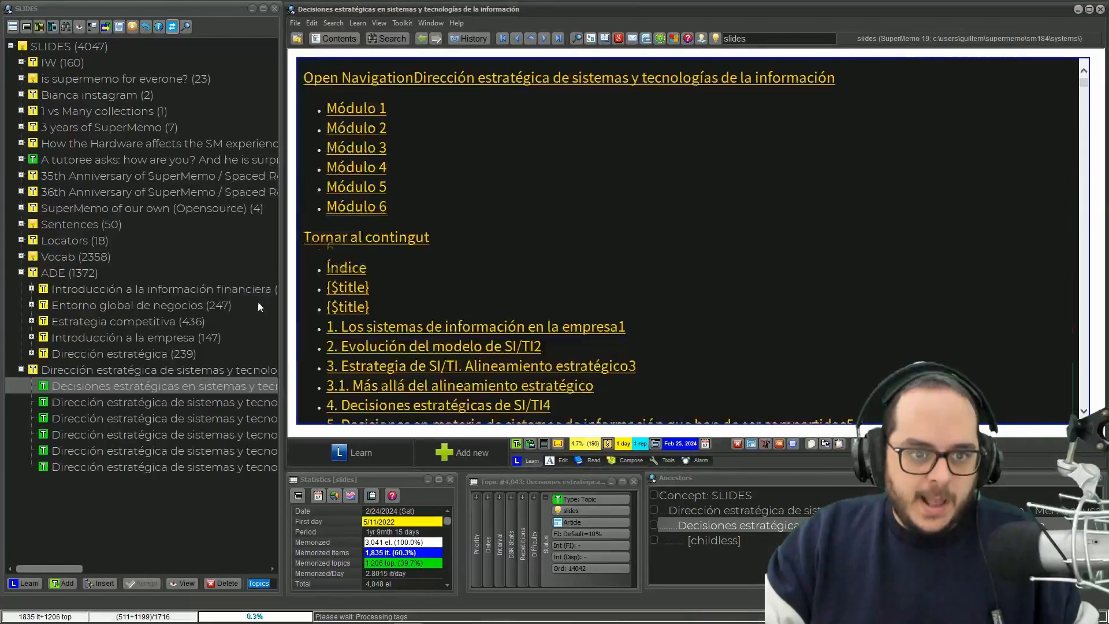
- Add the second listed author's name to the Author reference, keeping the first author before it
scroll(429, 283, down, 10)
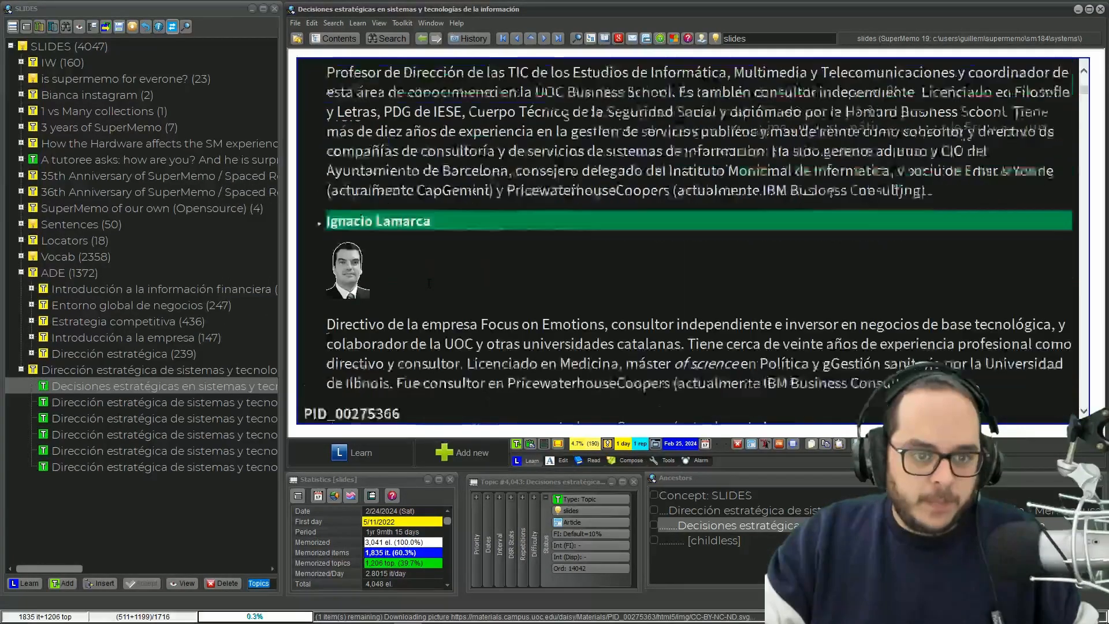
scroll(430, 283, down, 3)
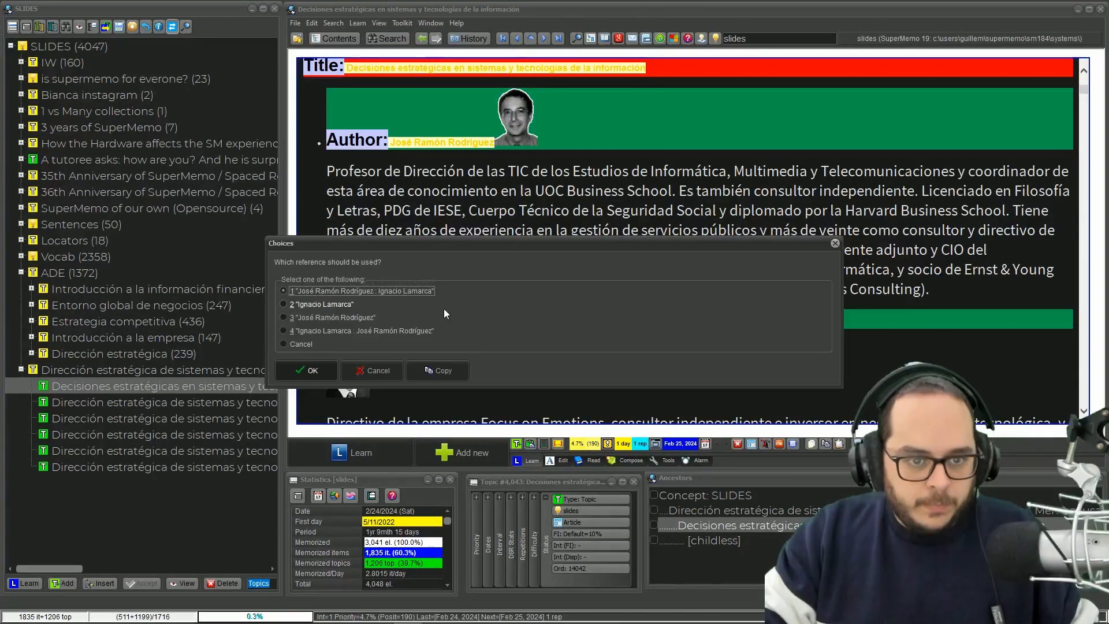
key(Return)
- Set the PID_00275366 line below the author biographies as the Comment reference
scroll(444, 309, down, 10)
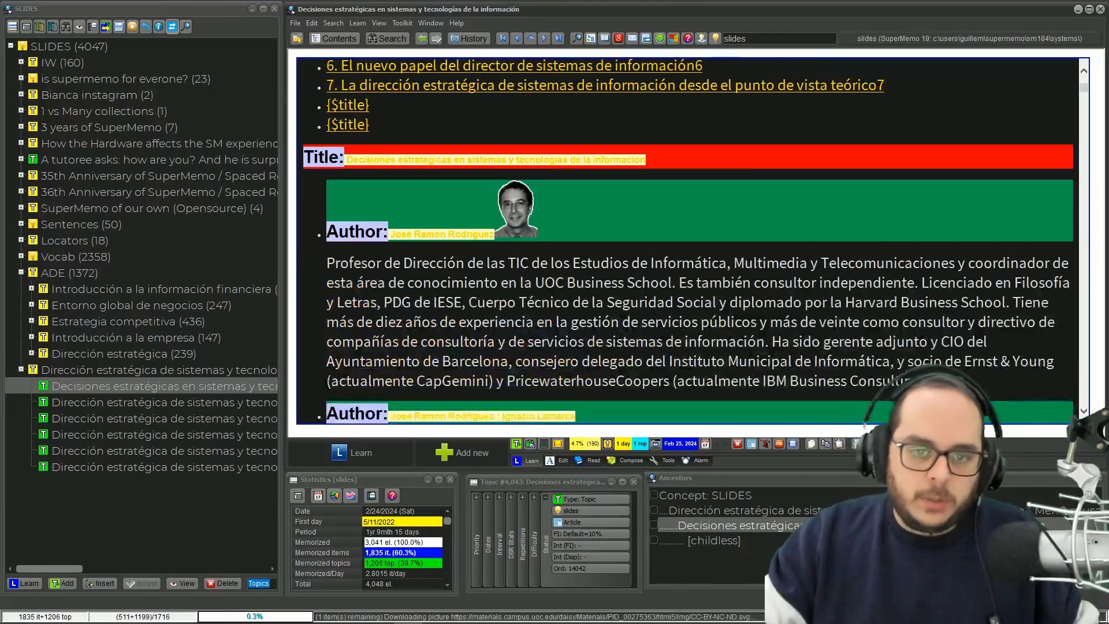
scroll(688, 241, down, 5)
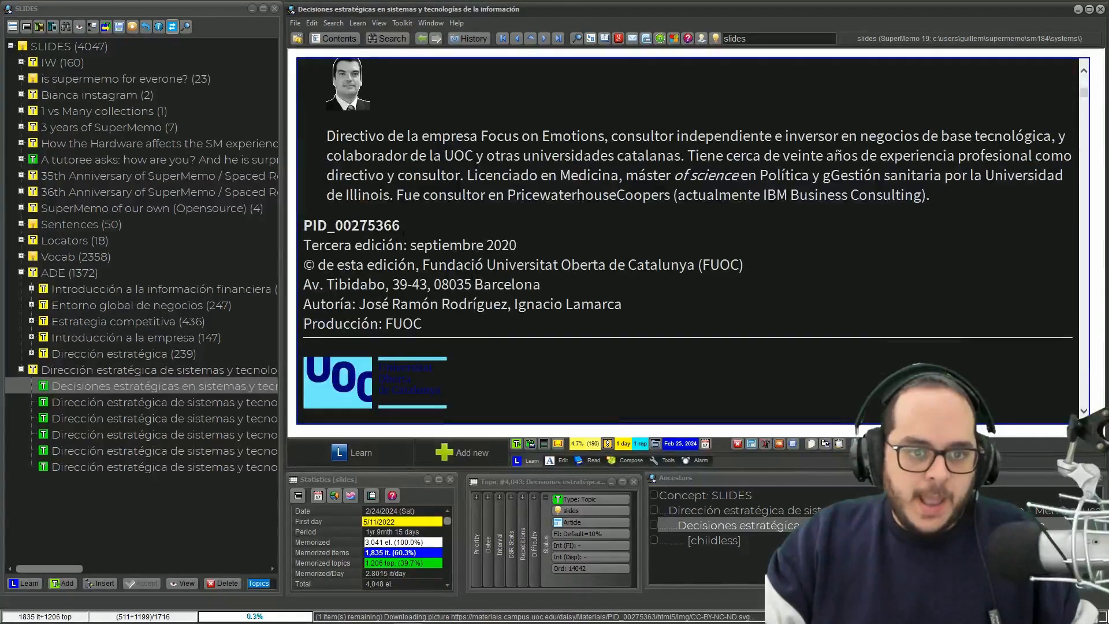
drag(399, 226, 297, 223)
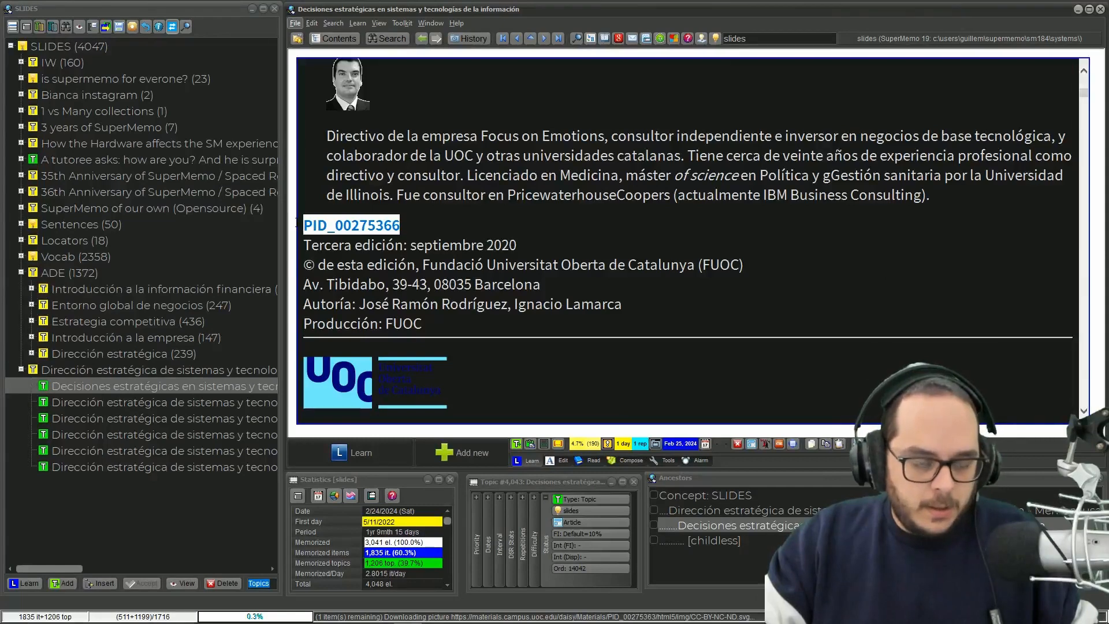
key(alt+q)
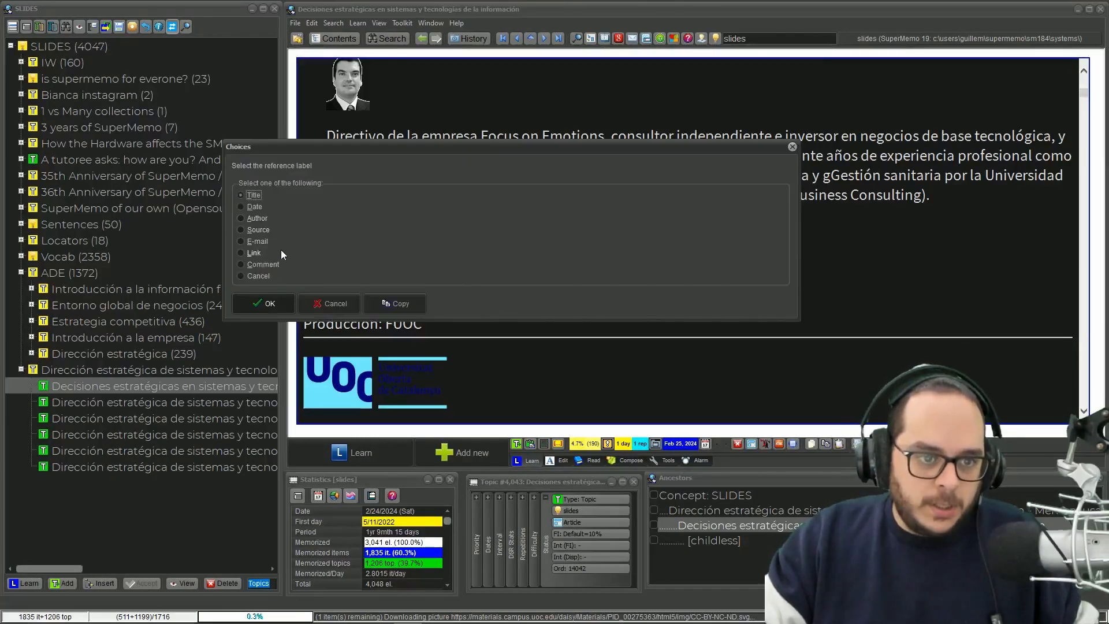
click(262, 264)
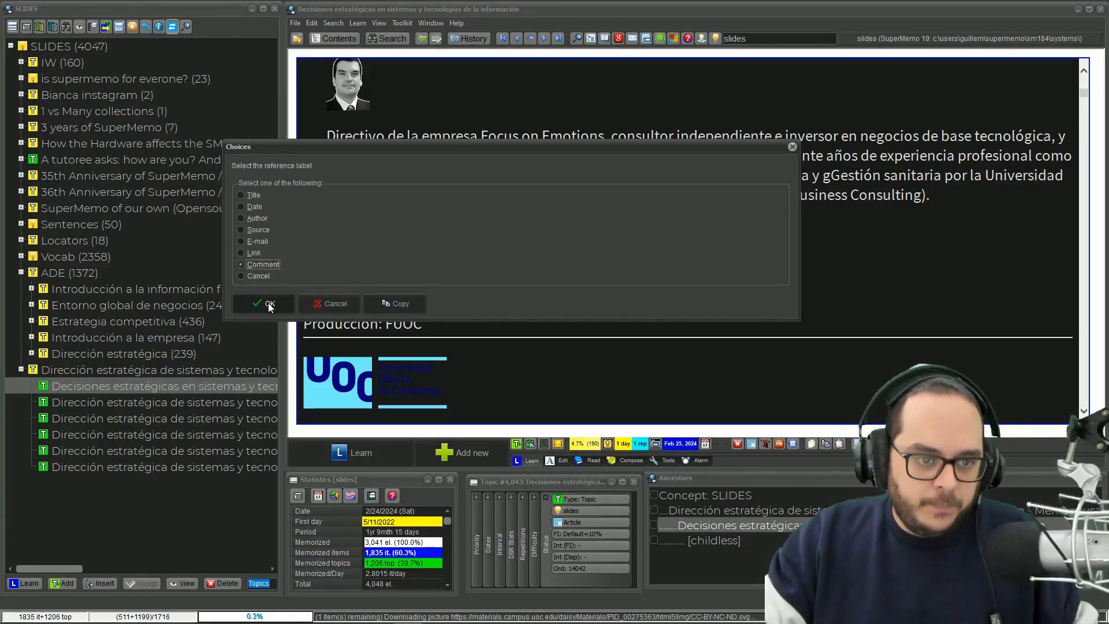
click(270, 303)
- Review the module topic's edition details, Comment reference, Índice and Introducción sections
scroll(347, 280, down, 9)
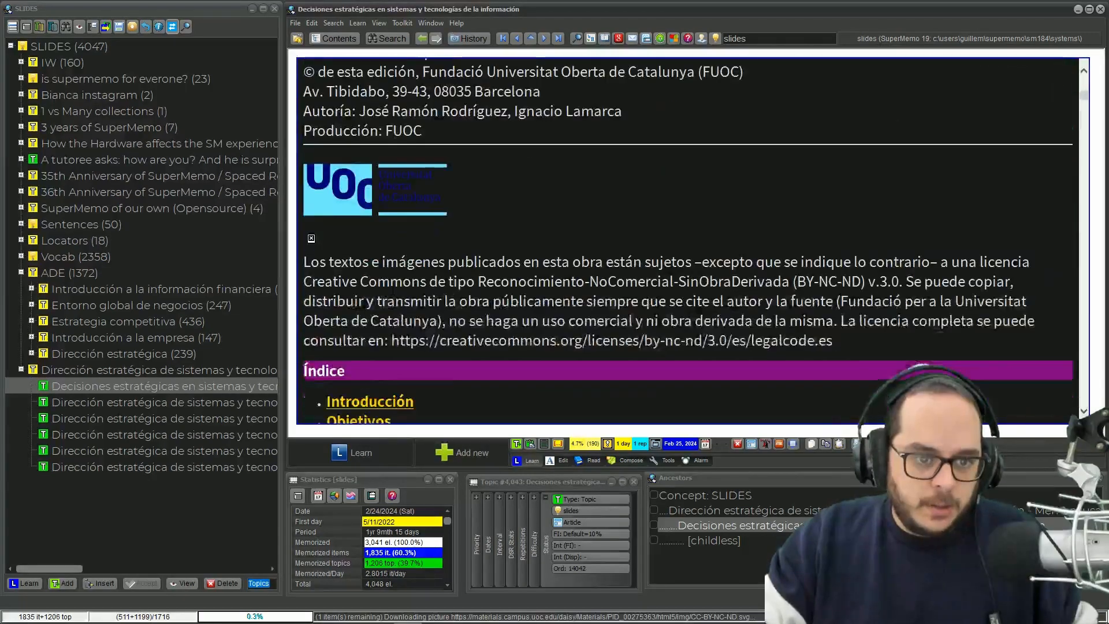
scroll(389, 289, up, 4)
scroll(390, 289, up, 1)
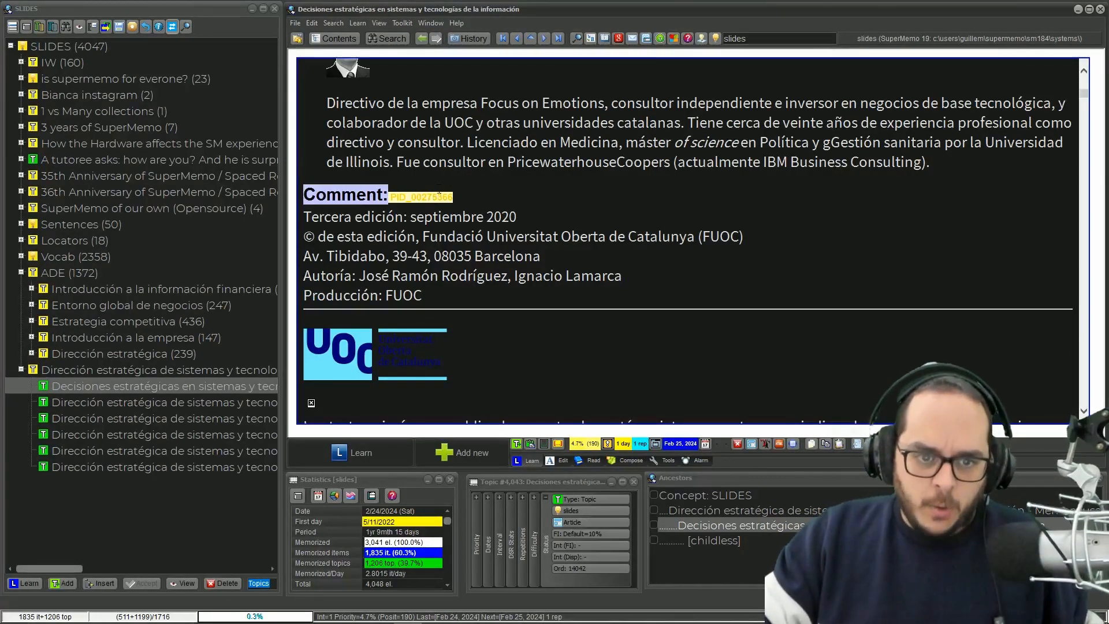
scroll(506, 214, down, 7)
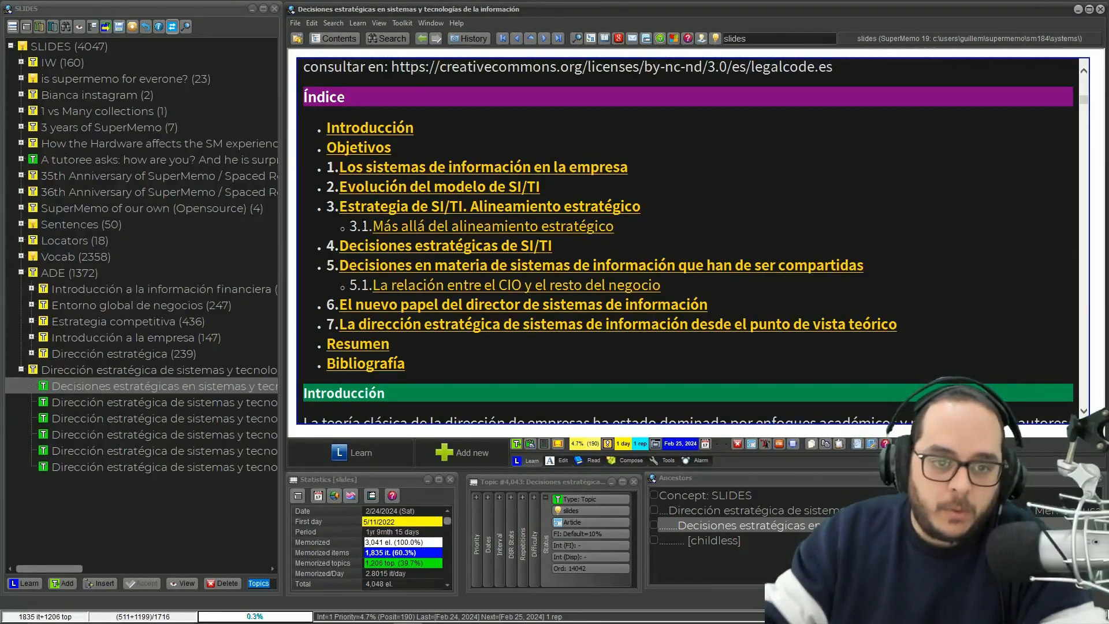
scroll(322, 115, down, 12)
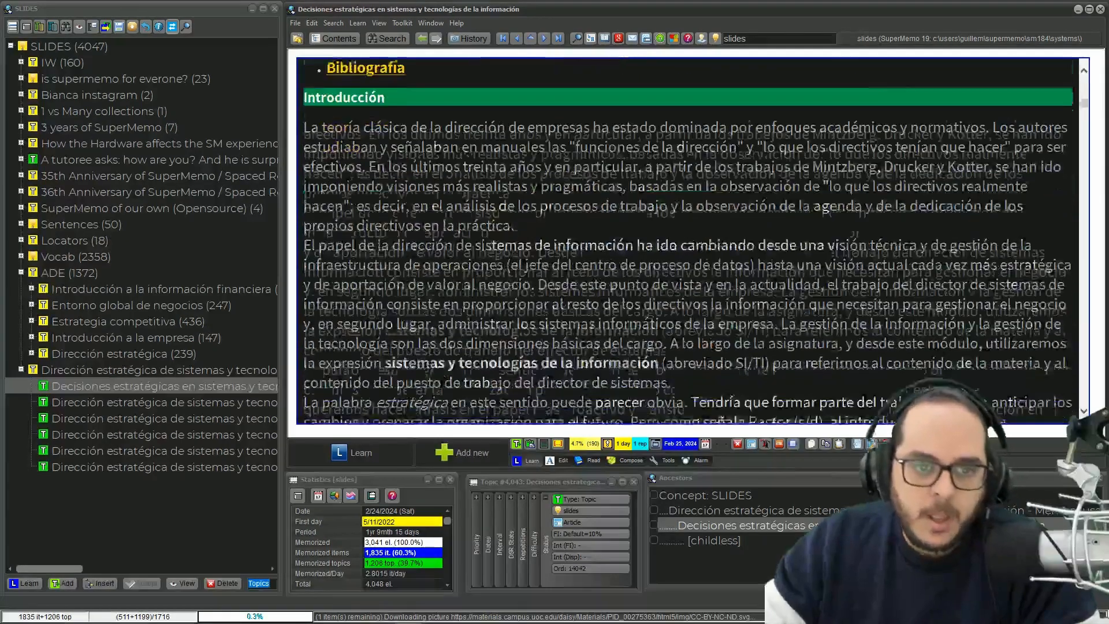
scroll(688, 240, down, 3)
scroll(688, 241, up, 15)
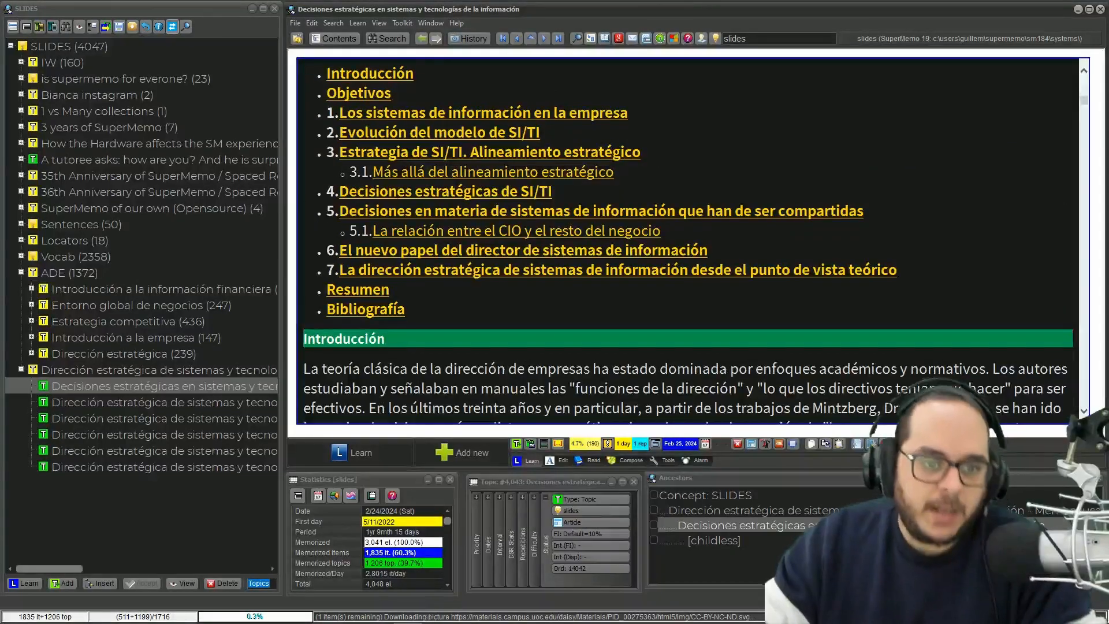
scroll(687, 241, down, 3)
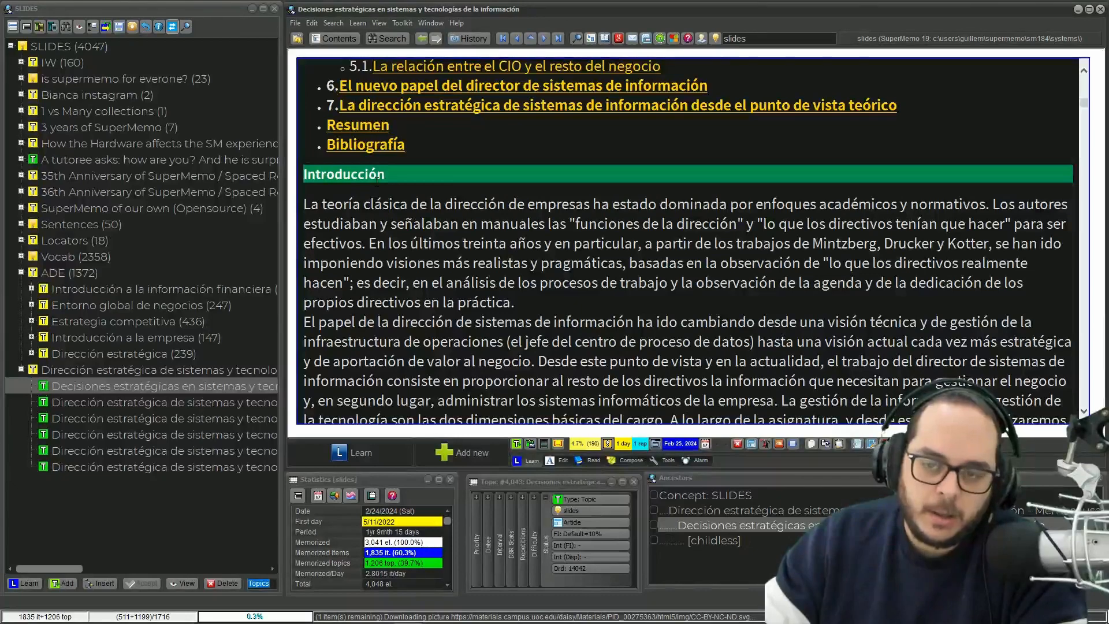
- Start splitting the Decisiones estratégicas module topic and exclude the horizontal line, wiki headline, h1, h2 and h3–h6 markers
scroll(377, 181, up, 5)
scroll(337, 261, up, 3)
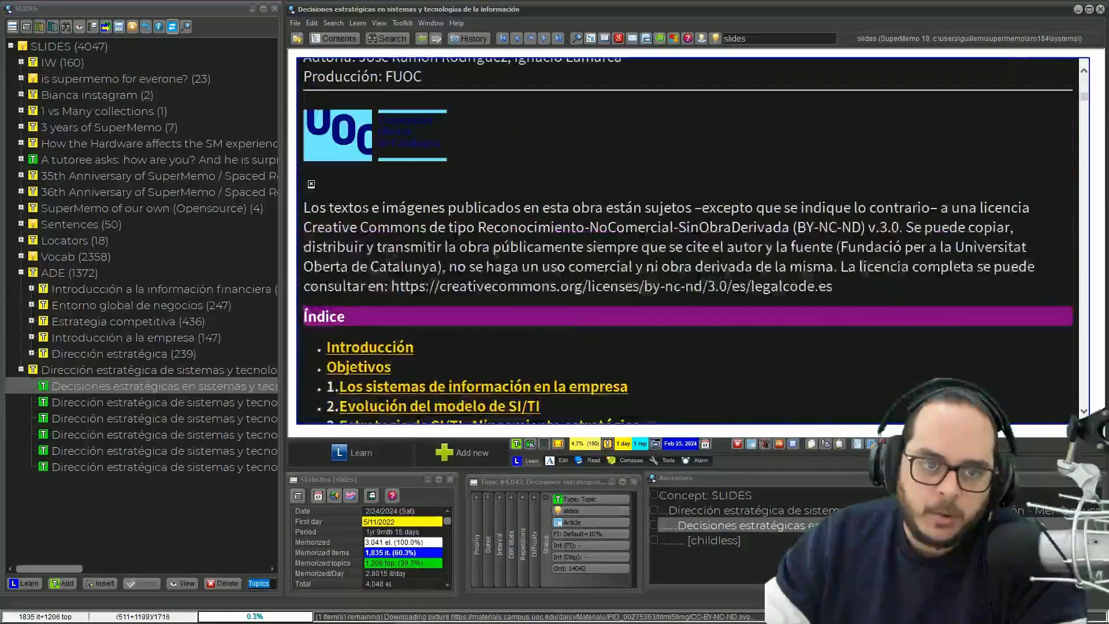
scroll(337, 261, down, 1)
scroll(485, 242, down, 4)
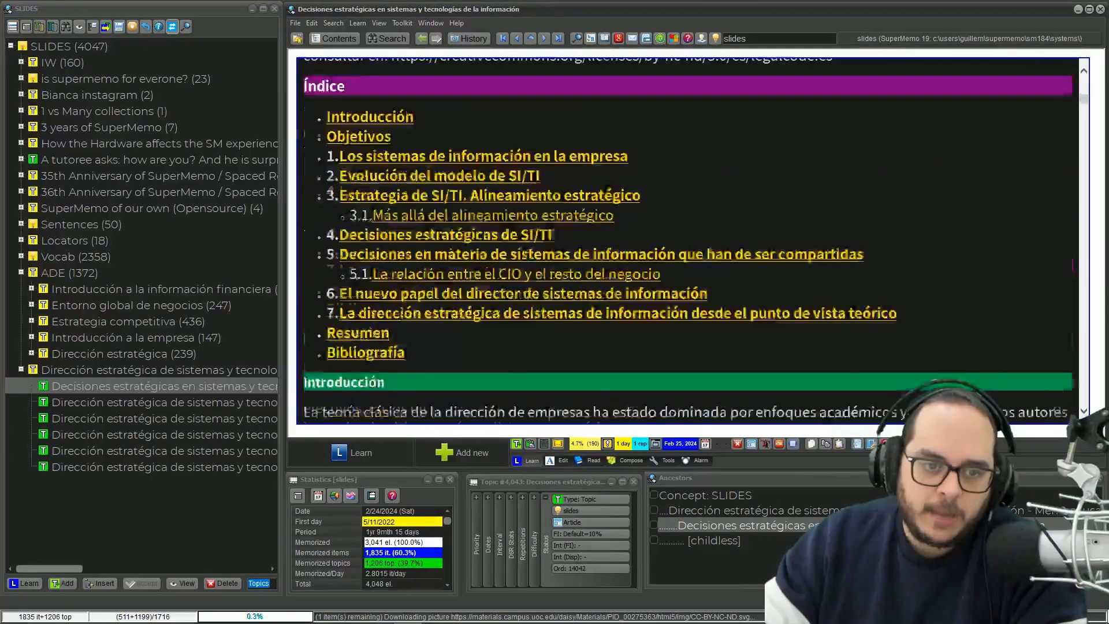
key(ctrl+Return)
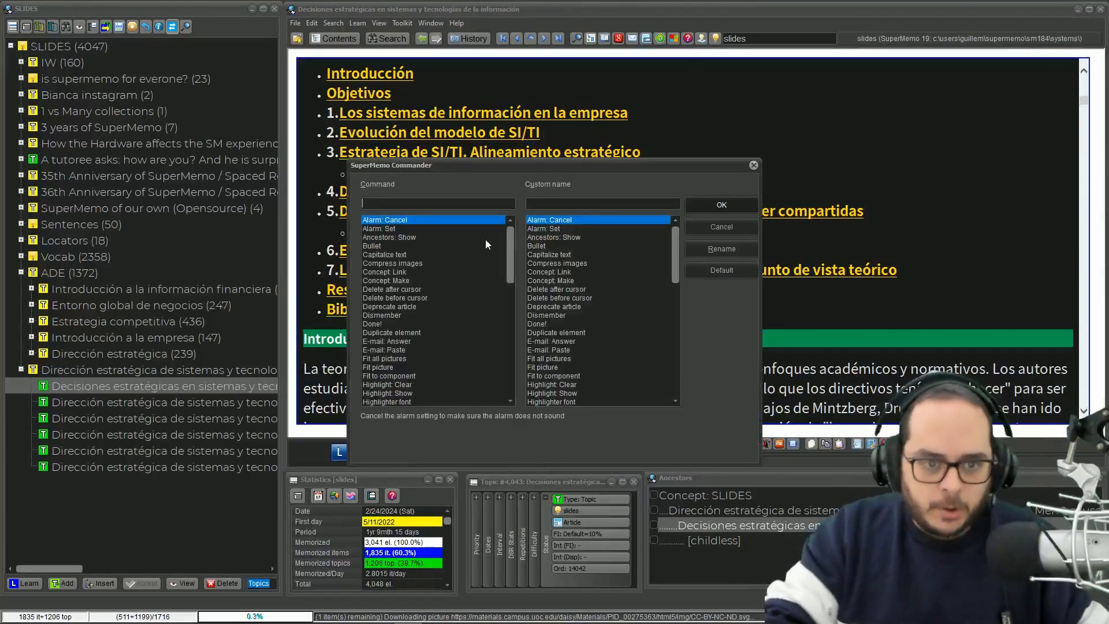
text(split)
key(Return)
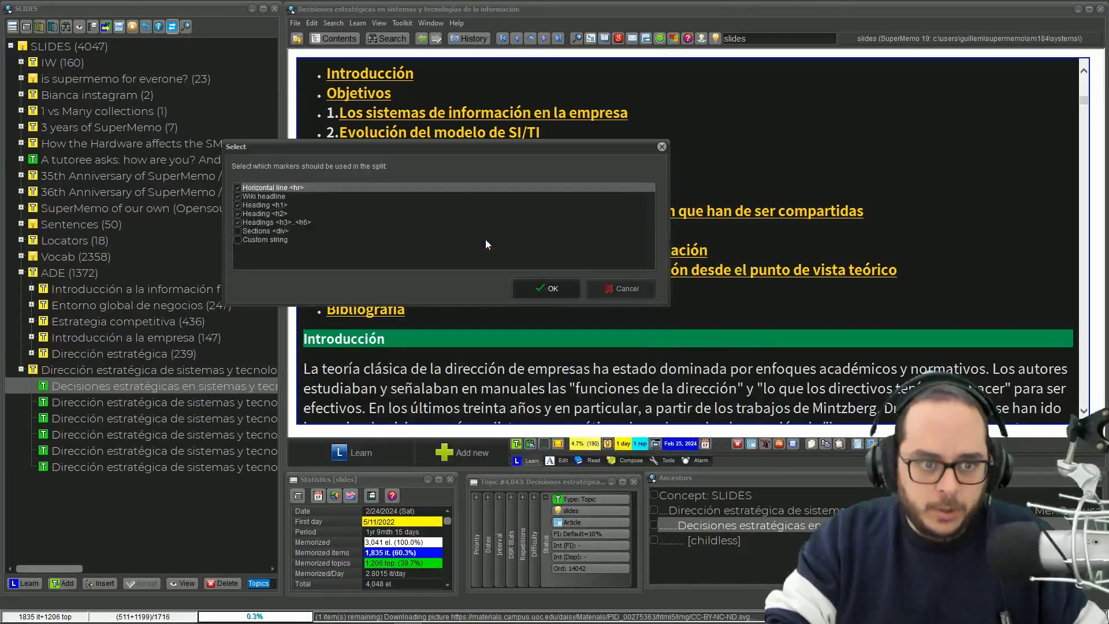
click(236, 188)
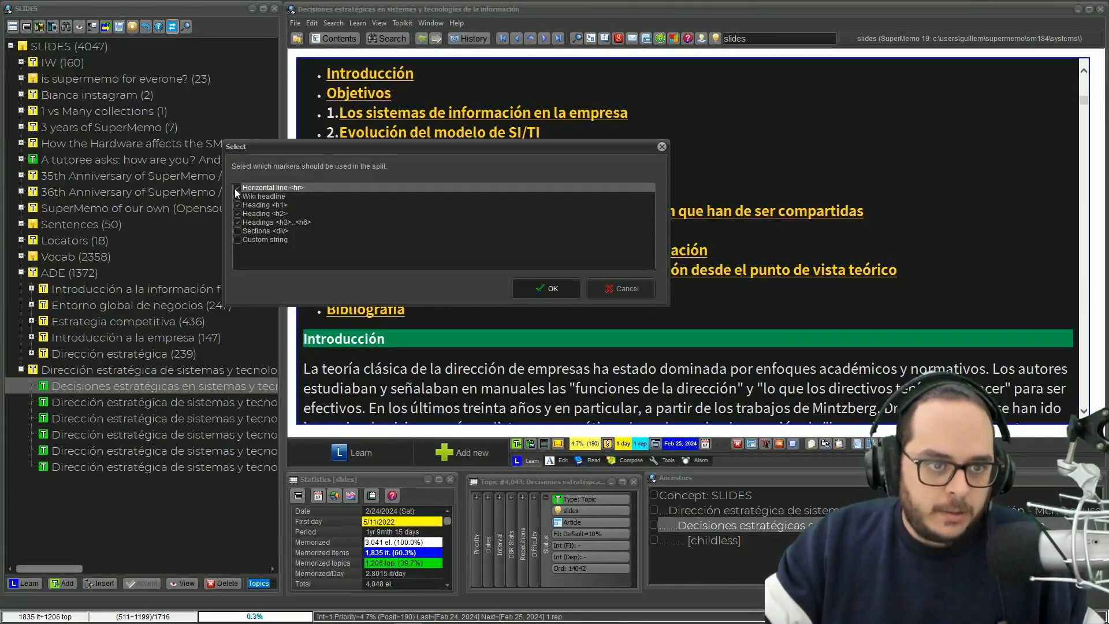
click(237, 196)
click(237, 205)
click(236, 213)
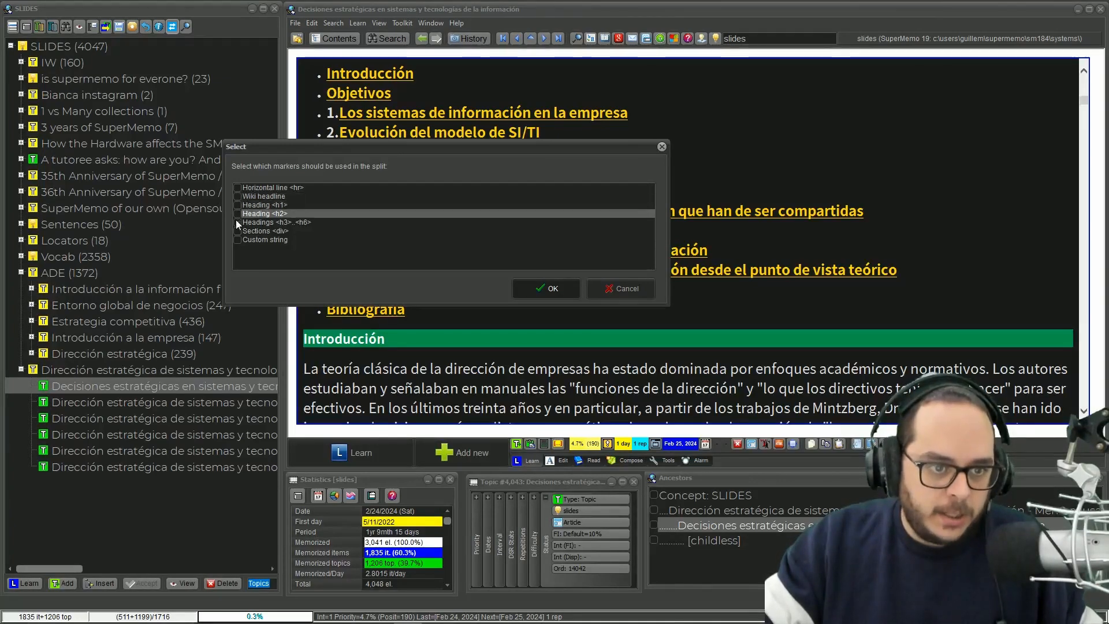
click(236, 223)
- Enable the custom string marker and split the module topic at the HTML text "<h3"
drag(368, 146, 719, 297)
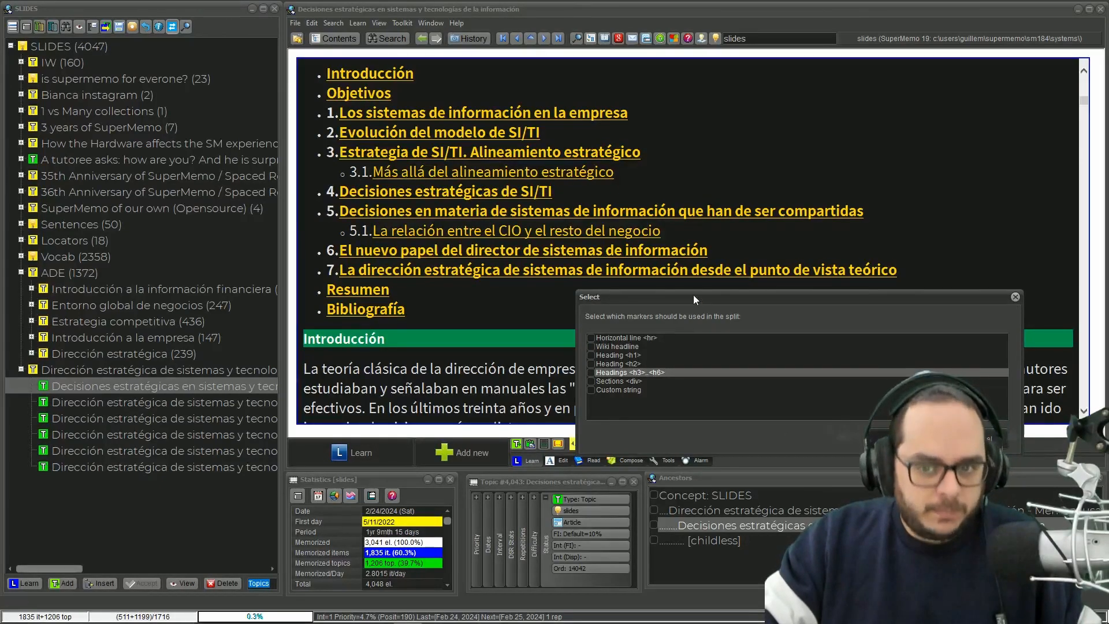
drag(693, 296, 572, 240)
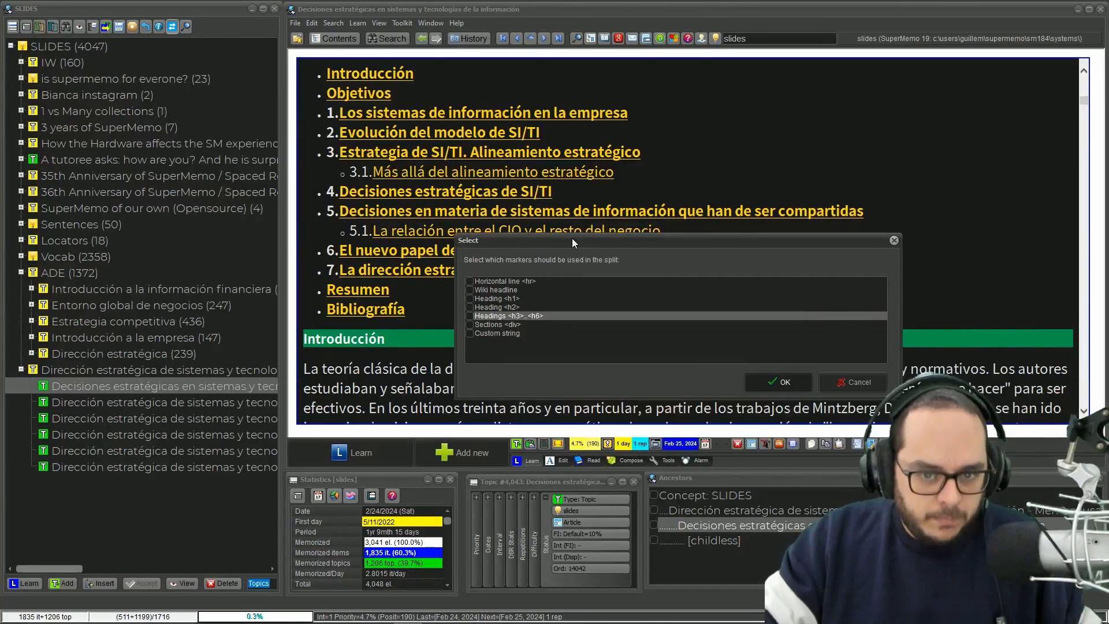
click(470, 332)
click(779, 381)
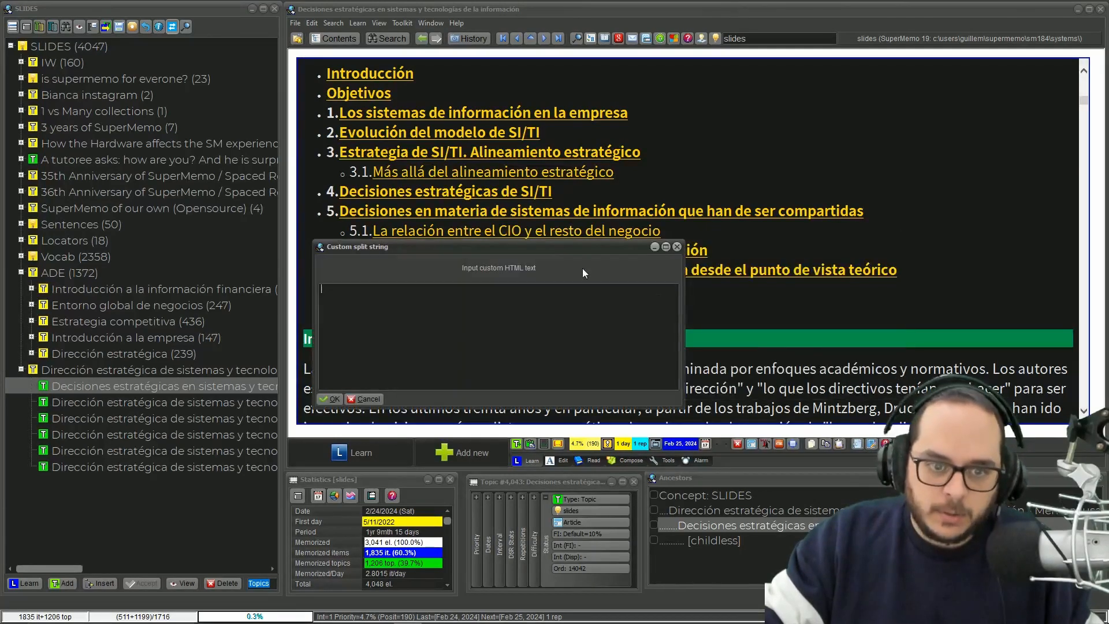
drag(545, 251, 702, 267)
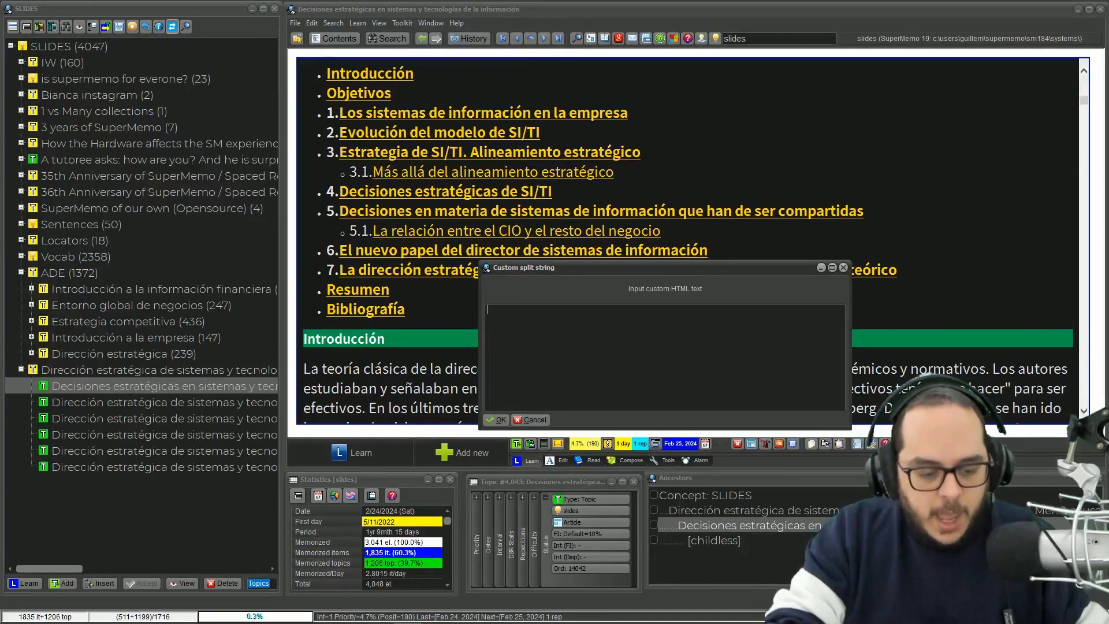
text(<h3)
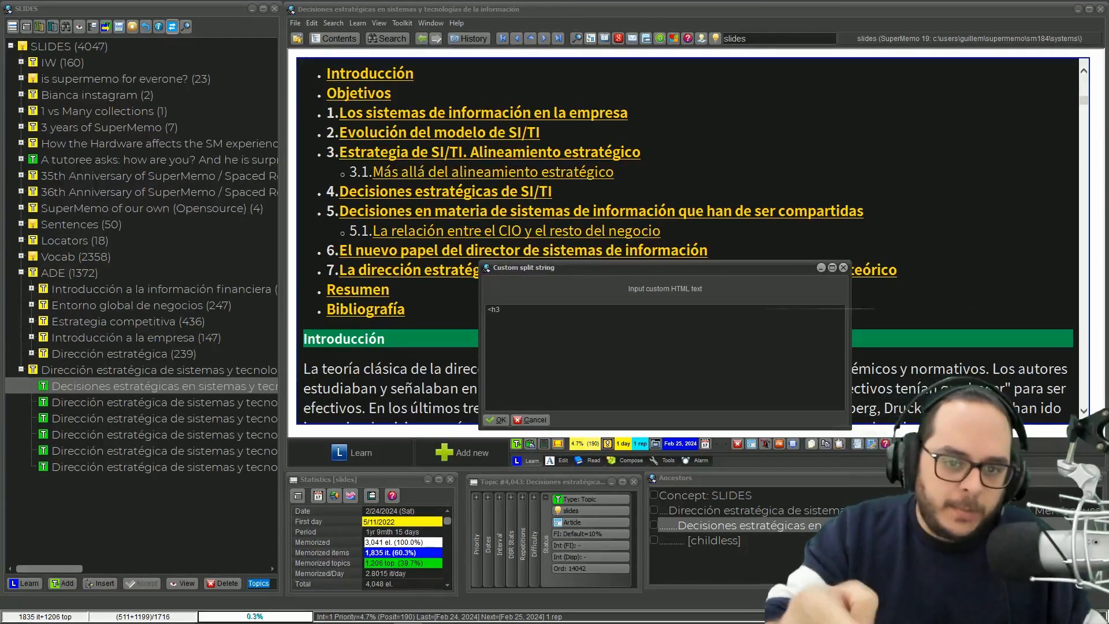
text(>)
key(BackSpace)
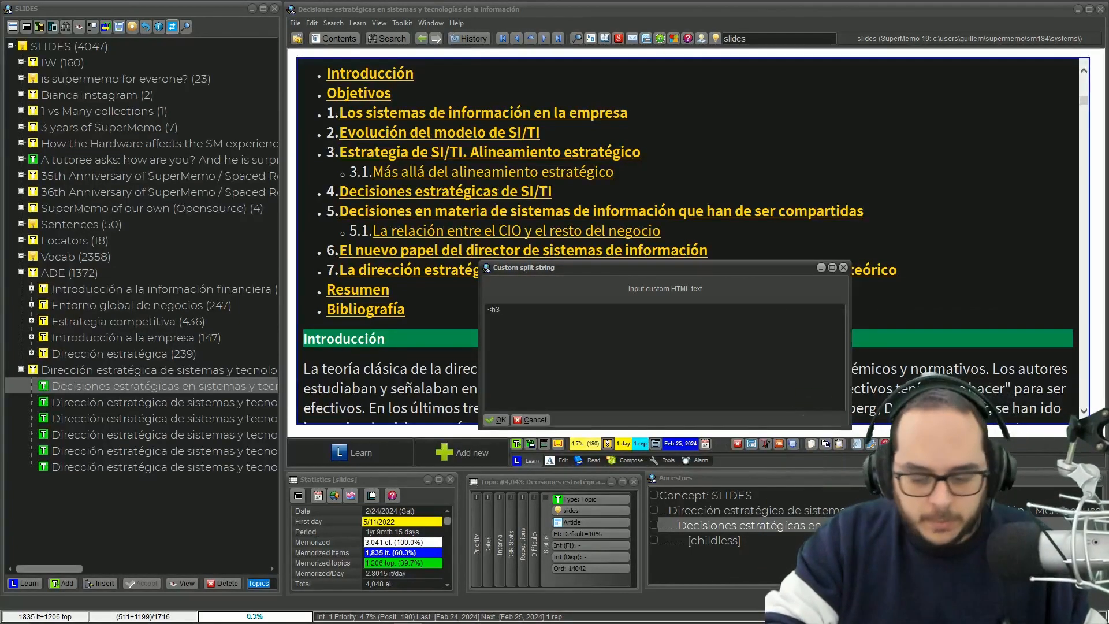
key(Return)
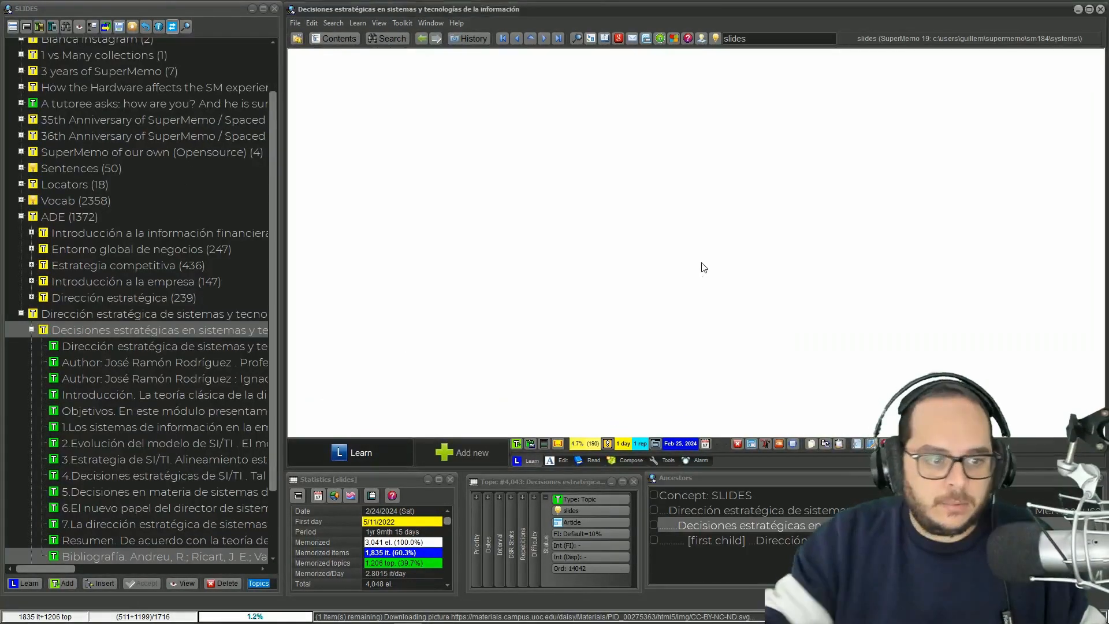
- Check the split result by viewing section 1 and reading through section 3, Estrategia de SI/TI. Alineamiento estratégico, including Figura 6
scroll(239, 366, down, 2)
click(174, 348)
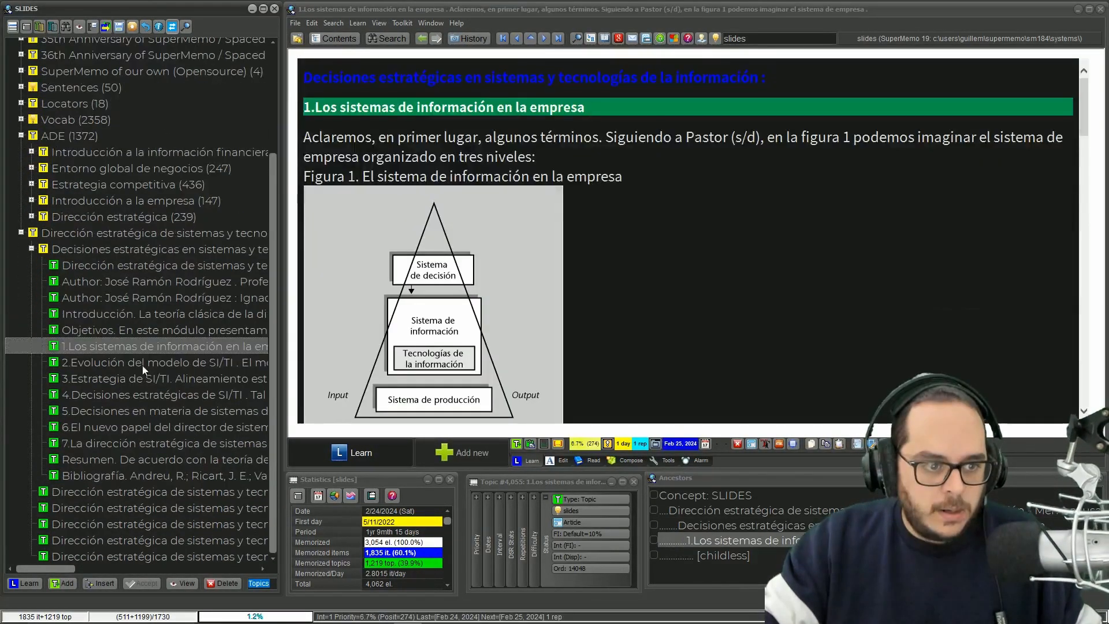
click(114, 379)
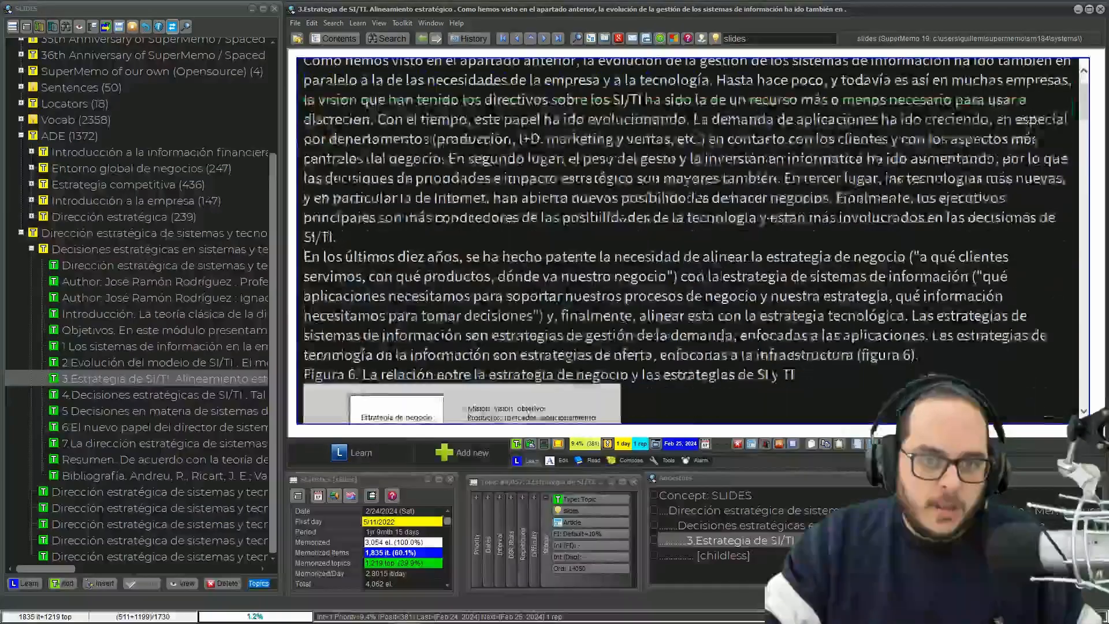
scroll(688, 239, down, 15)
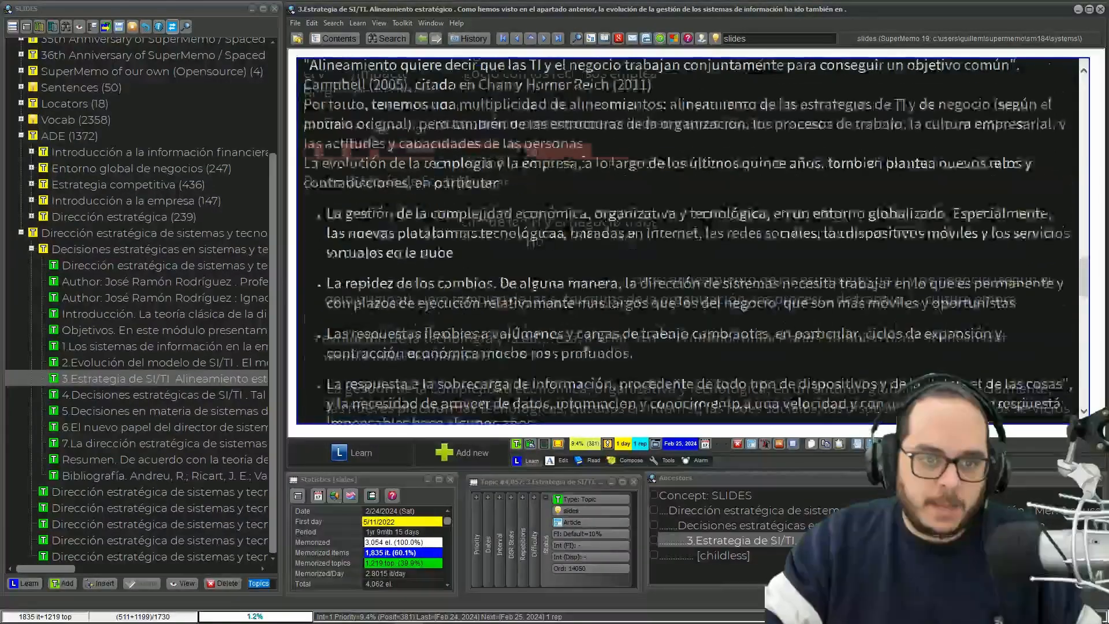
scroll(317, 197, up, 4)
scroll(687, 240, down, 20)
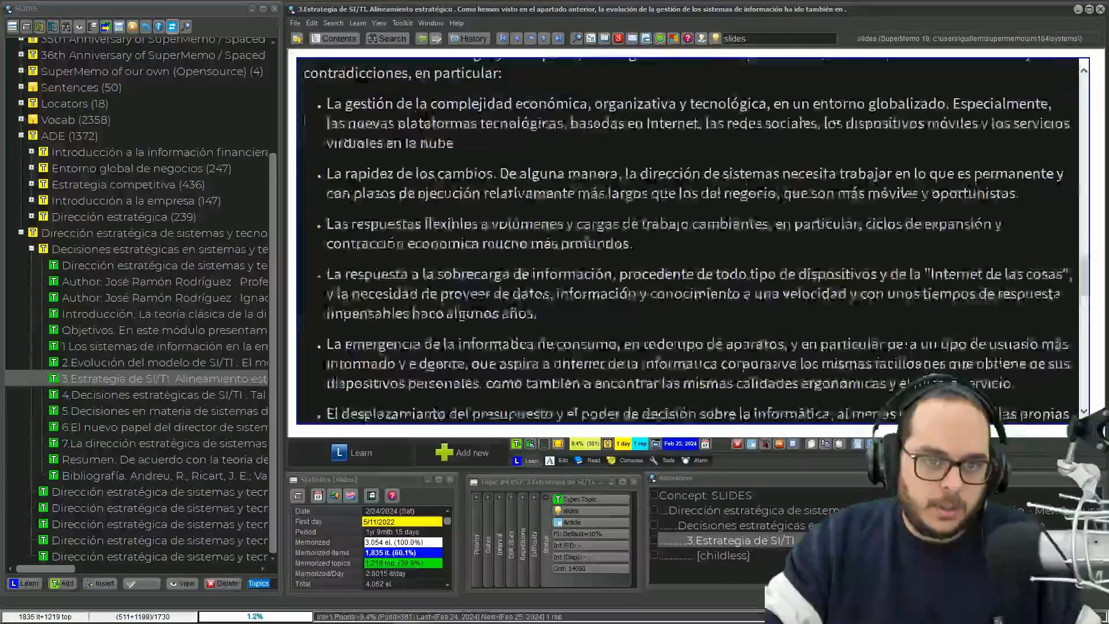
scroll(362, 224, up, 20)
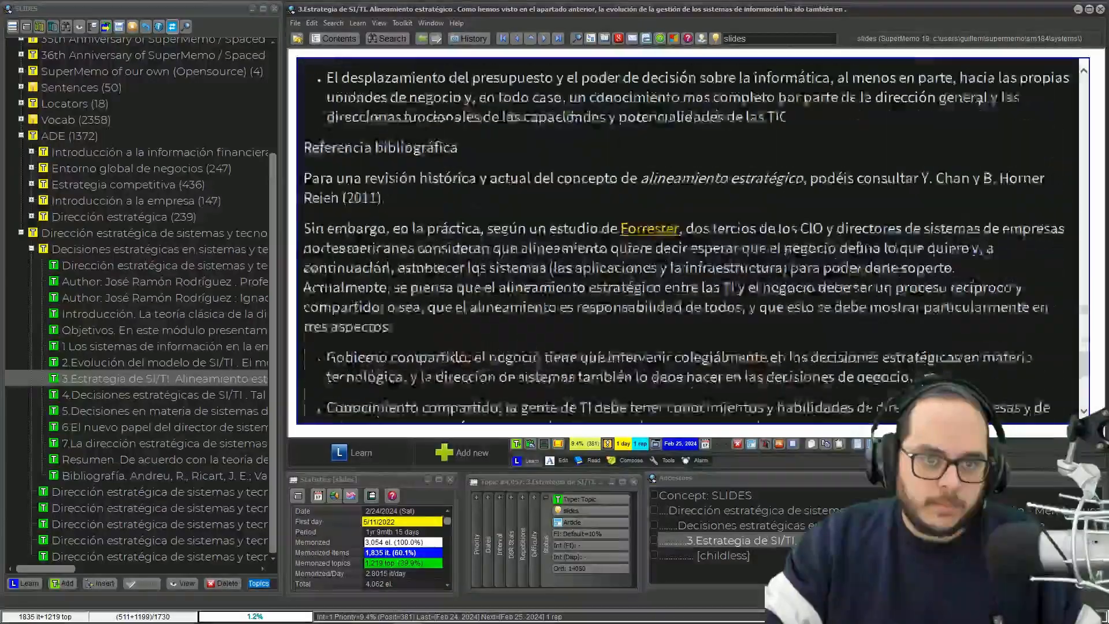
scroll(362, 224, up, 6)
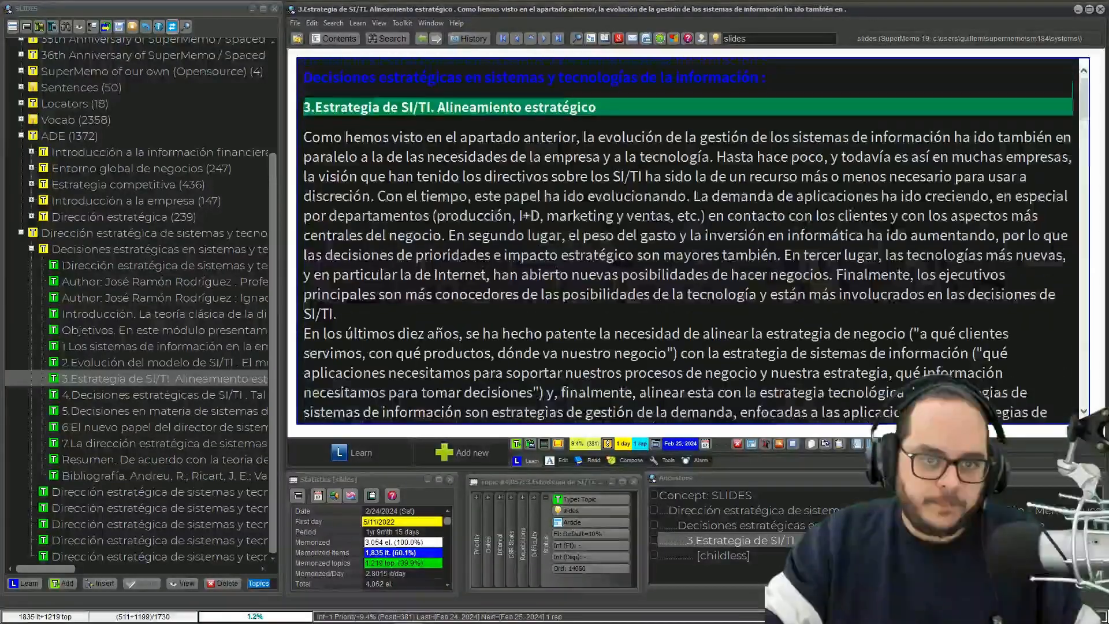
scroll(500, 221, down, 5)
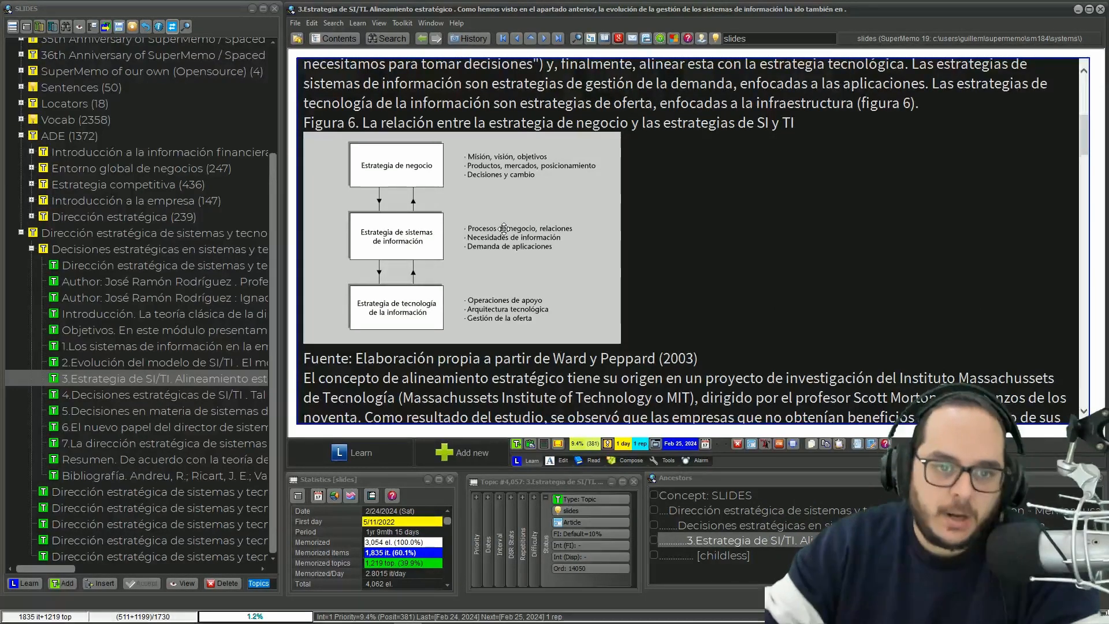
- Dismiss the Bibliografía topic of the split module from the learning process
click(112, 476)
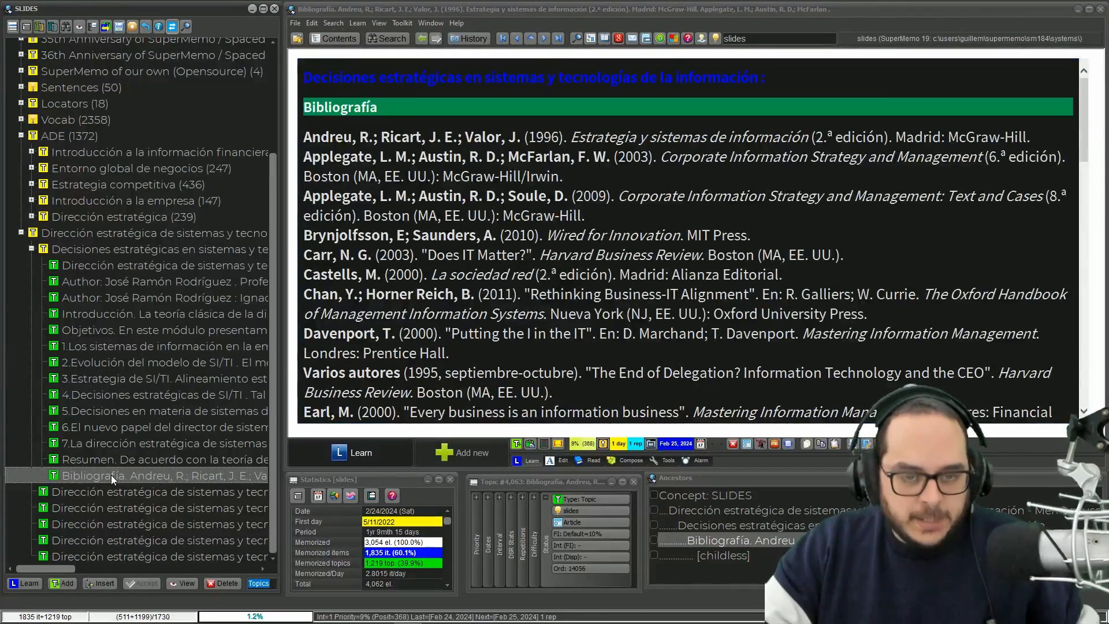
key(ctrl+d)
key(Return)
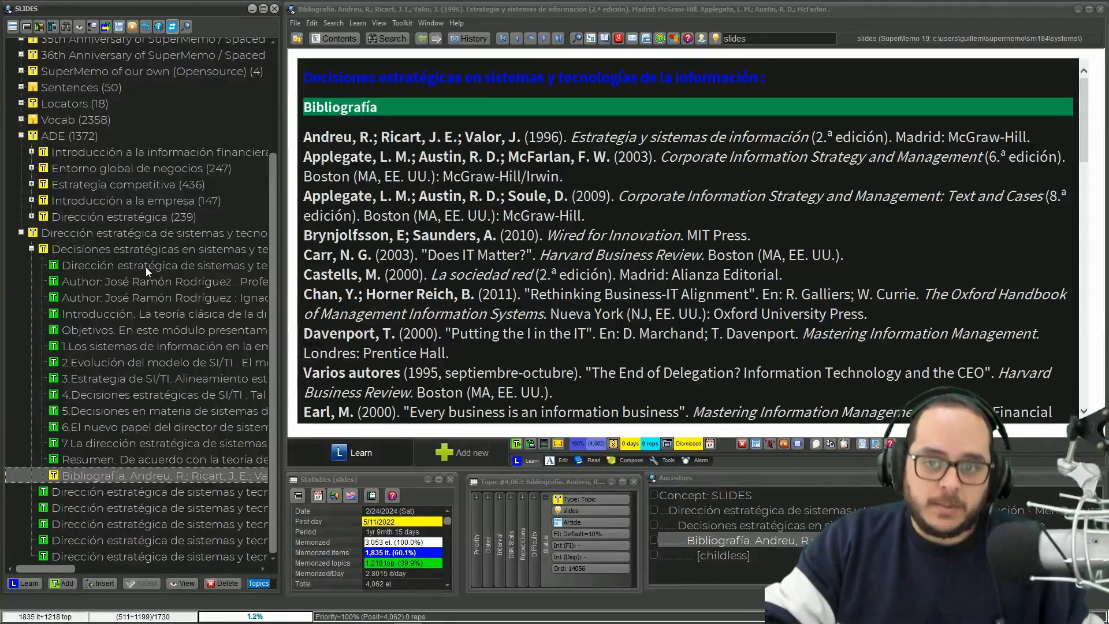
- Switch to the browser to view the PECs db timeline in Notion, and return to SuperMemo
key(alt+Tab)
scroll(547, 490, down, 4)
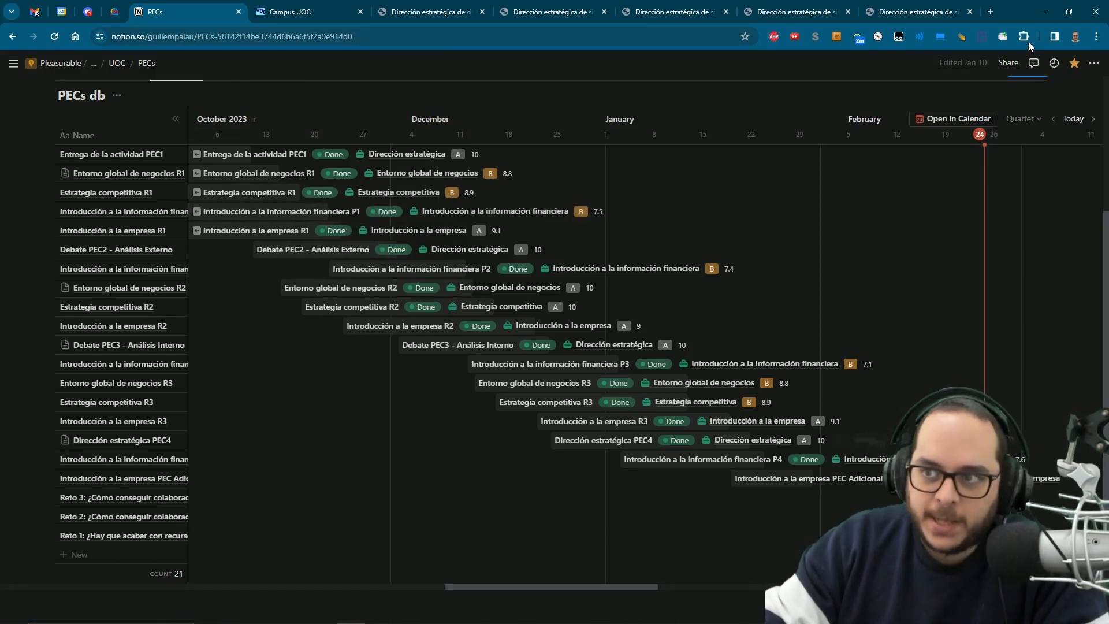
click(1043, 11)
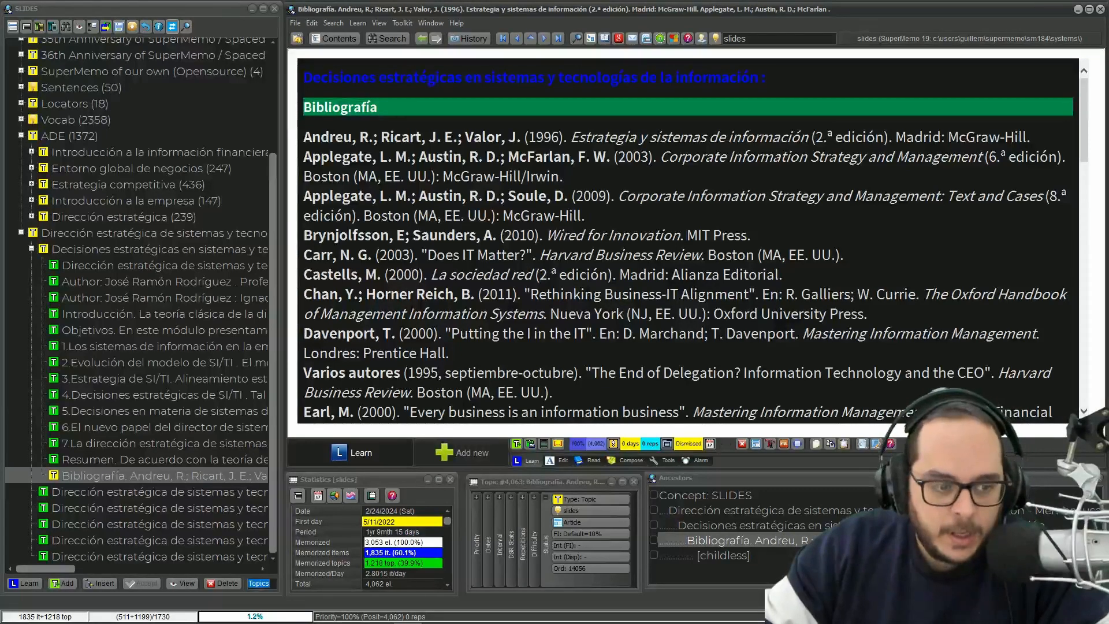
click(179, 282)
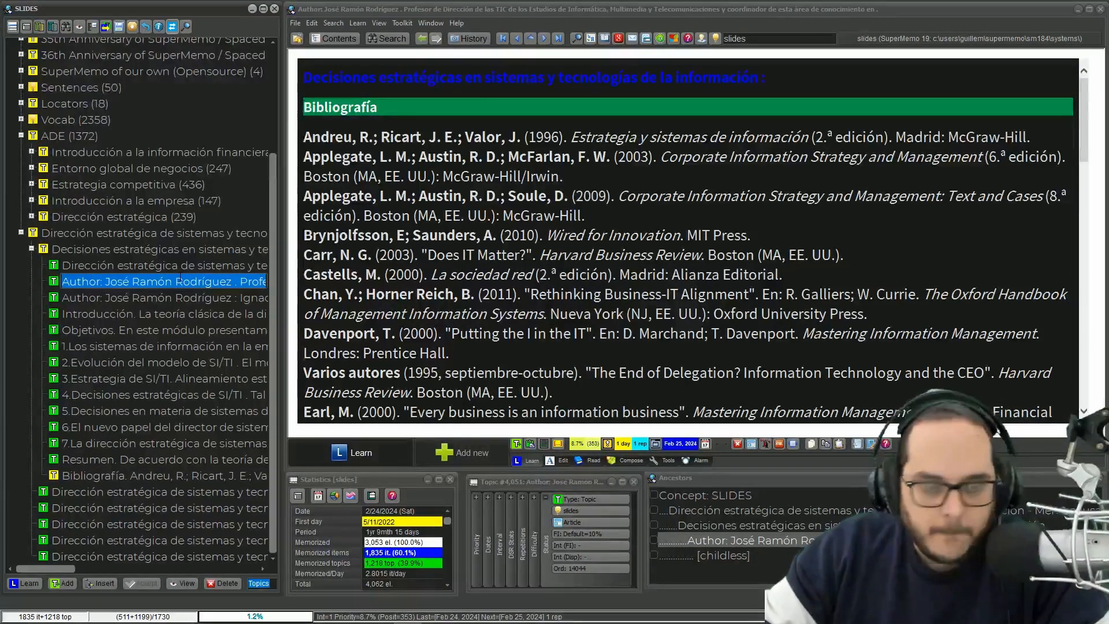
key(BackSpace)
key(Return)
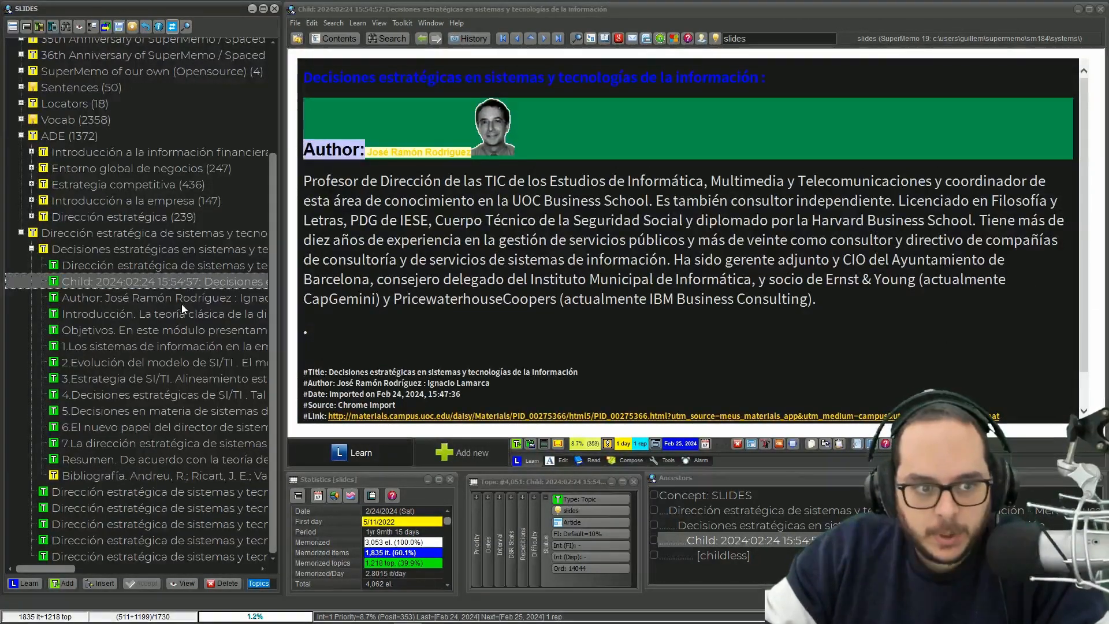
- Delete the two author biography topics that precede Introducción in the split module
click(173, 307)
click(173, 281)
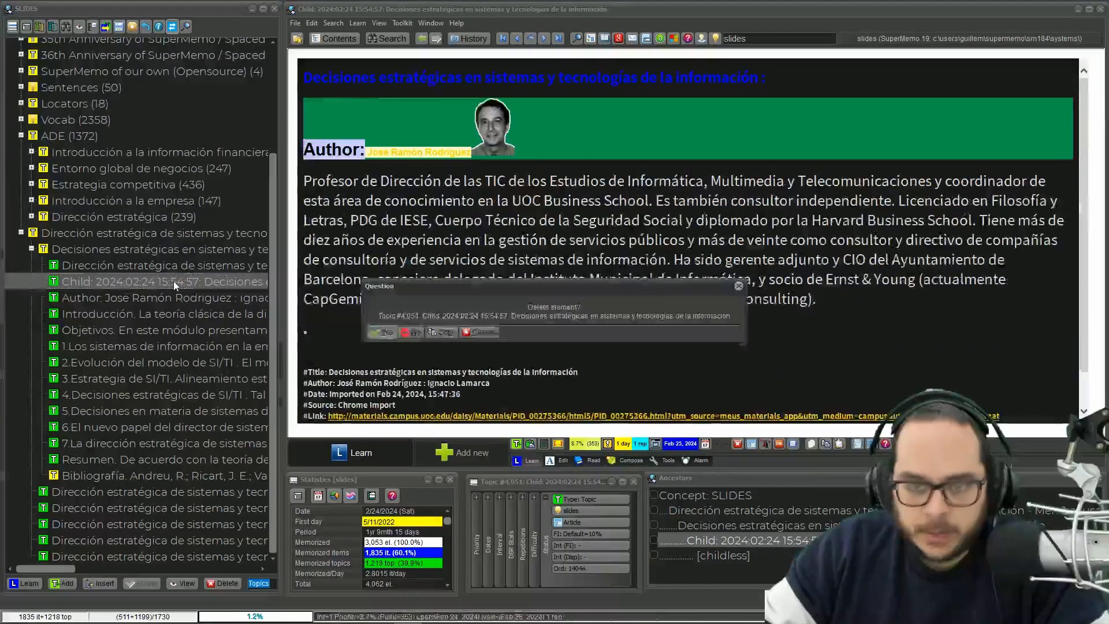
key(Delete)
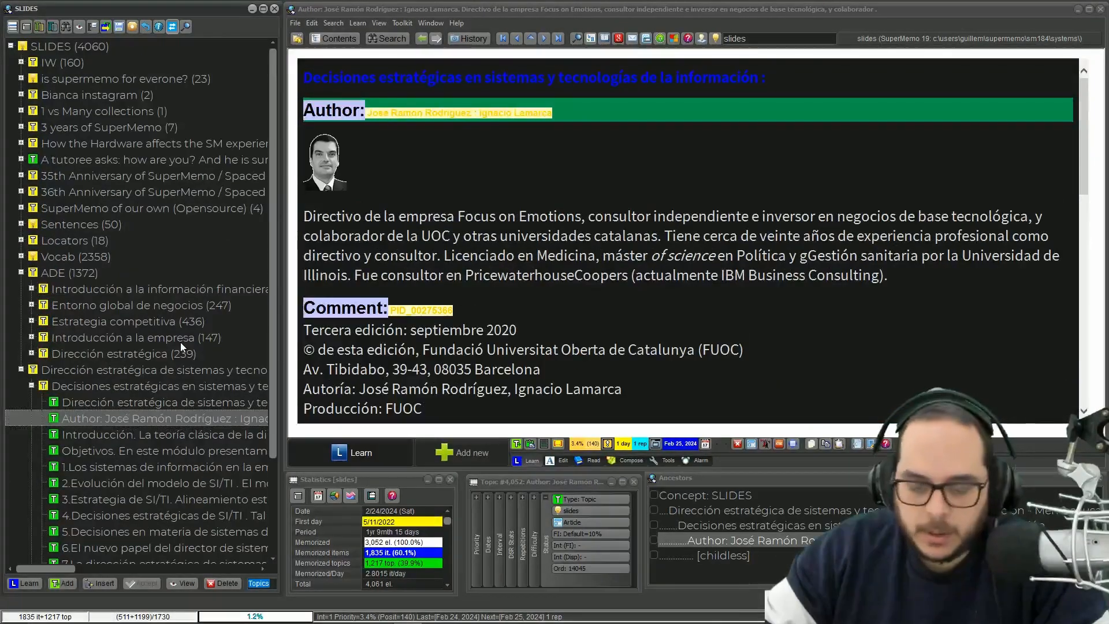
key(Delete)
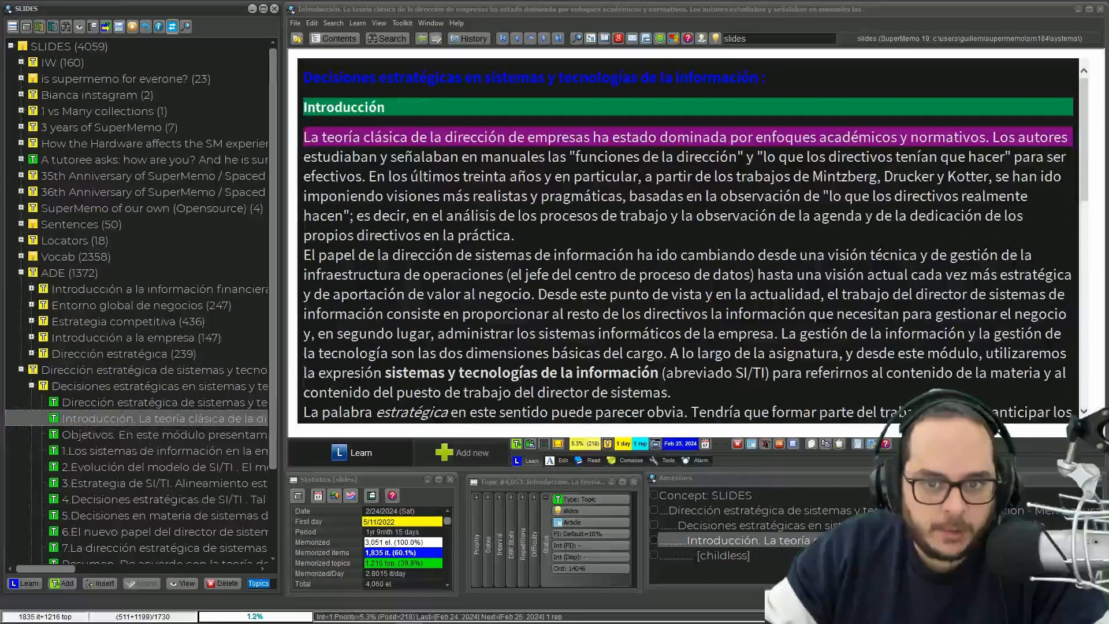
- Review the Introducción topic down to its references and the learning goals listed in the Objetivos topic
scroll(139, 300, down, 2)
scroll(139, 300, up, 1)
click(687, 243)
scroll(688, 243, down, 5)
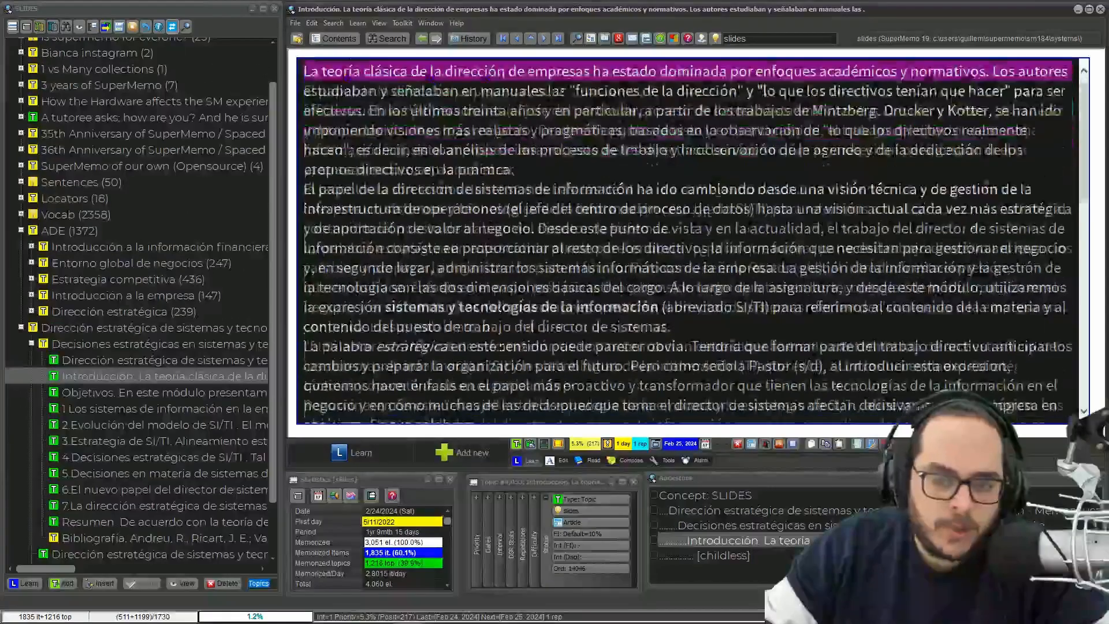
scroll(687, 243, down, 5)
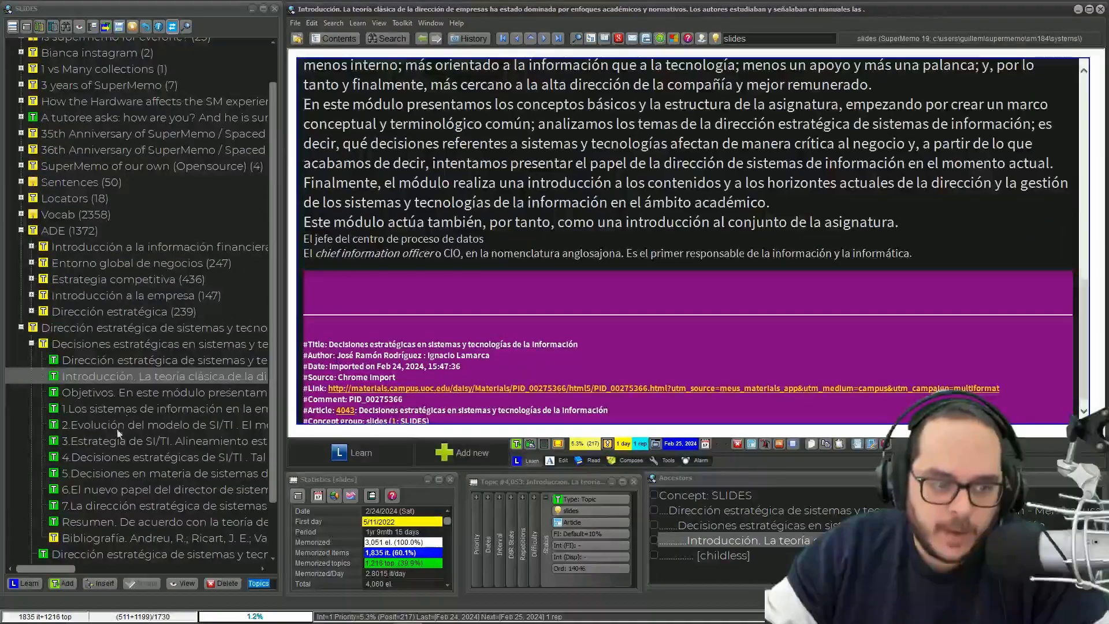
scroll(557, 283, up, 5)
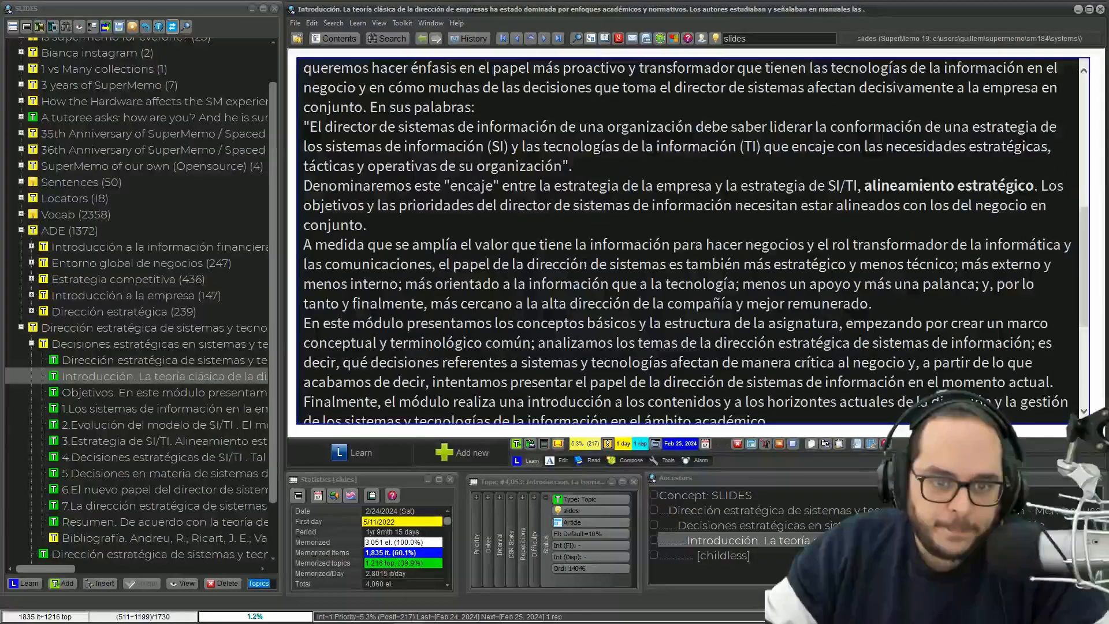
scroll(557, 284, up, 5)
scroll(695, 241, up, 3)
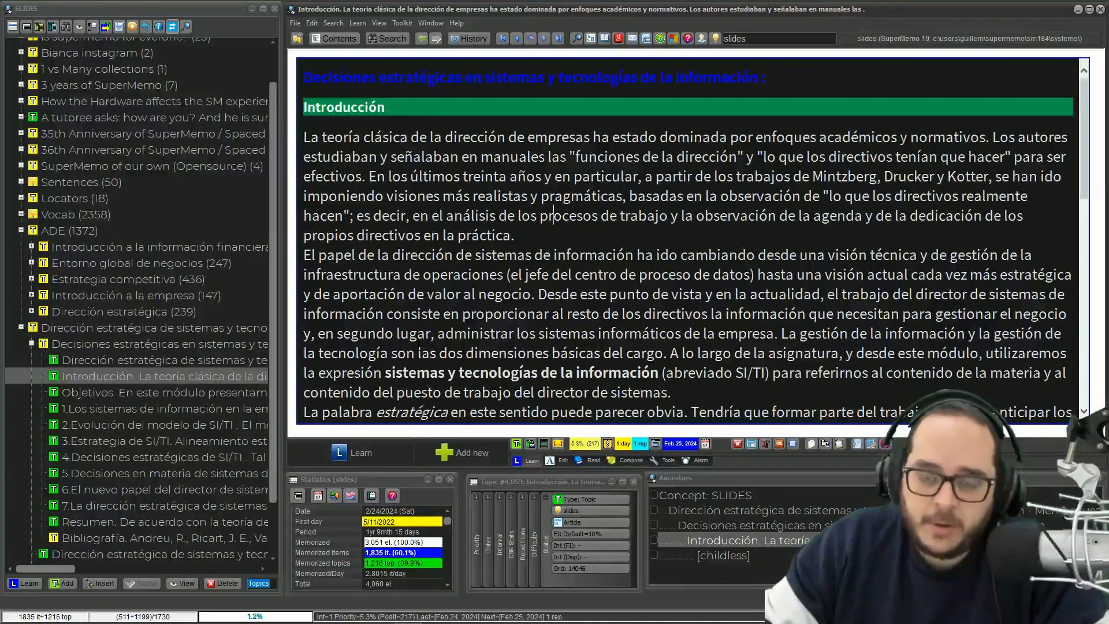
click(142, 394)
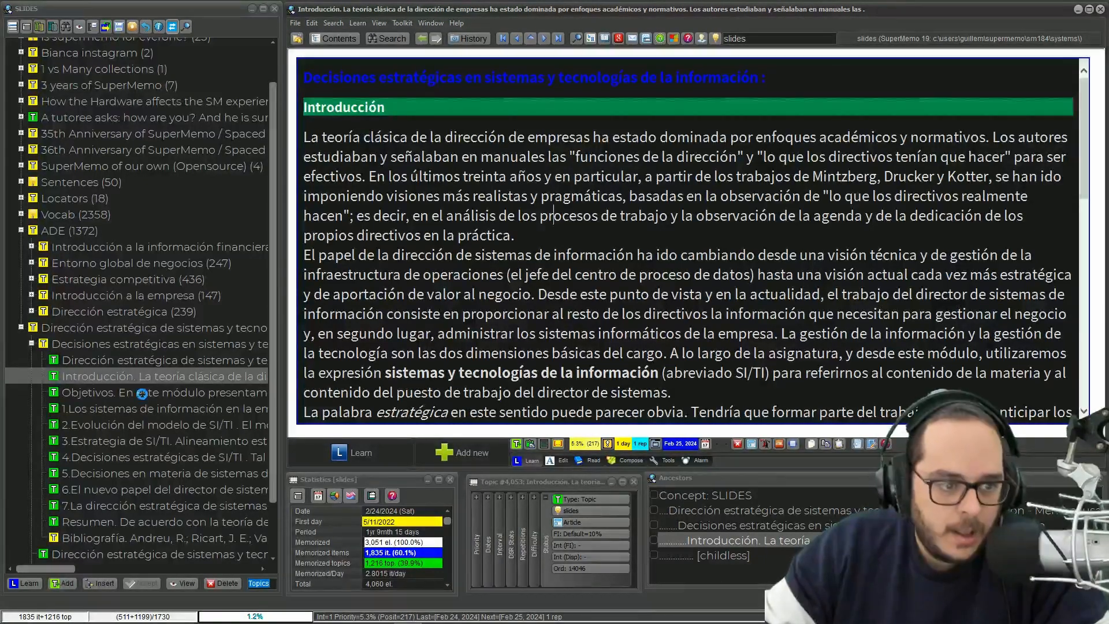
click(555, 219)
scroll(554, 220, down, 6)
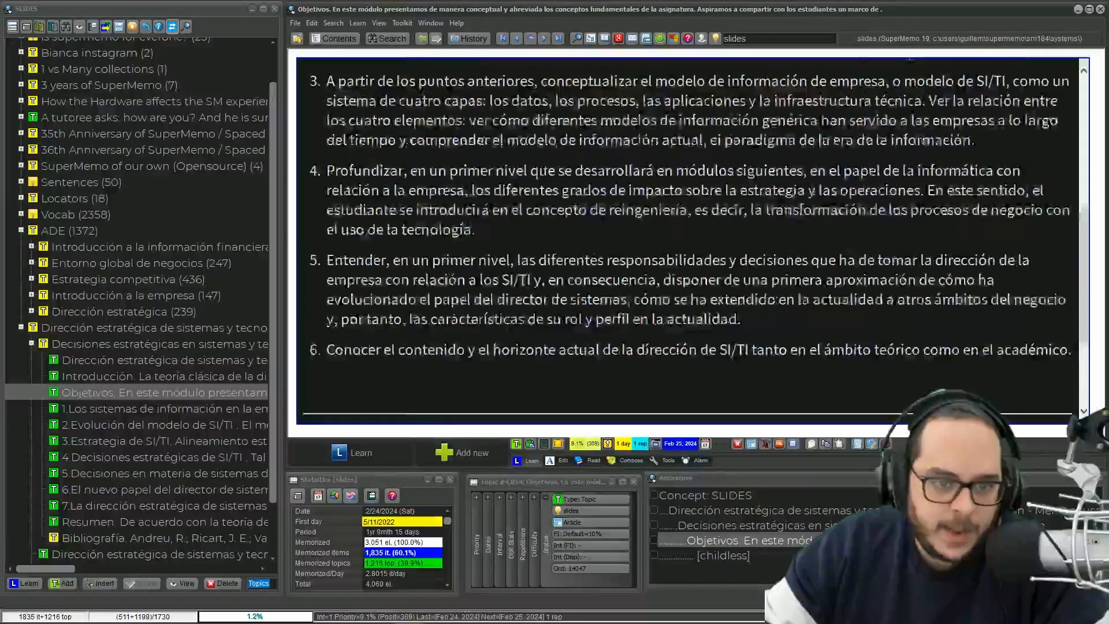
- Delete the Objetivos topic from the split module
scroll(555, 220, up, 4)
scroll(494, 274, down, 5)
scroll(494, 275, up, 8)
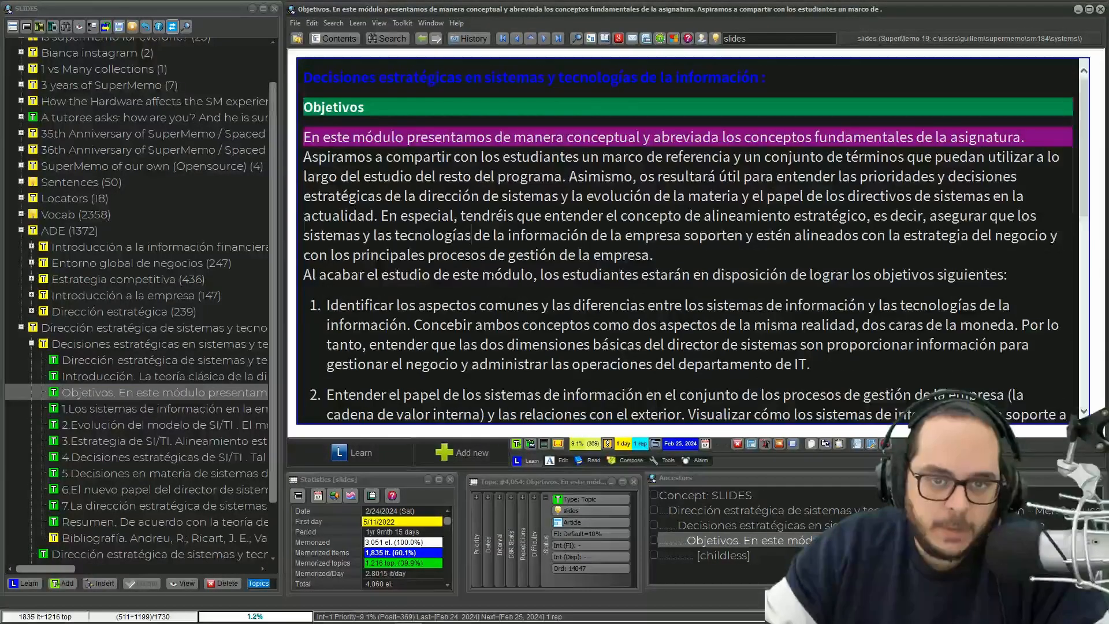
key(ctrl+shift+Delete)
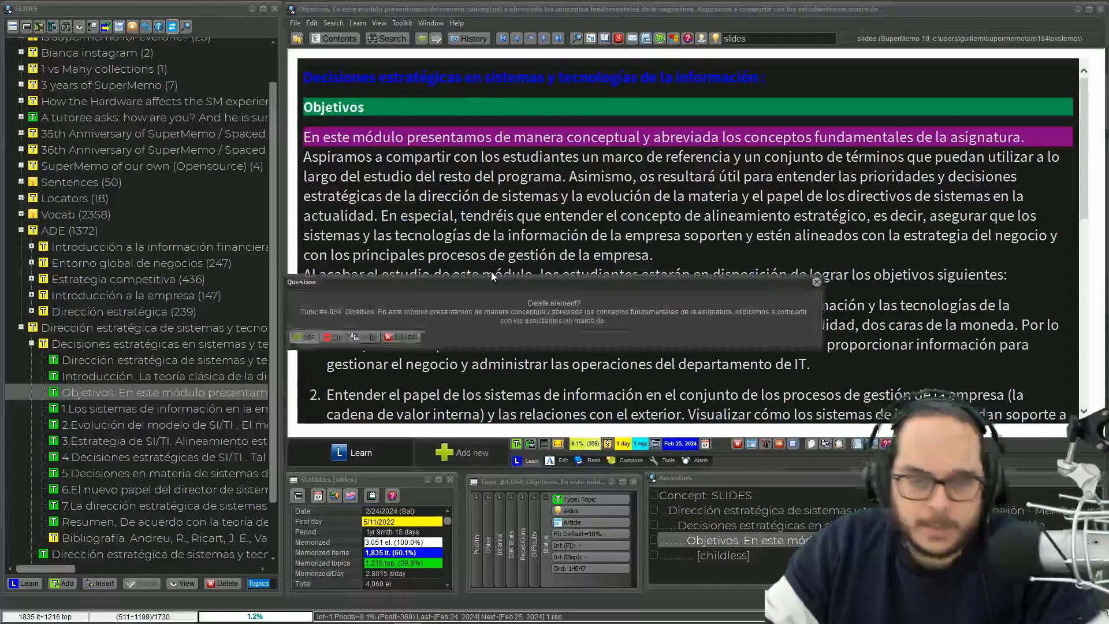
key(Return)
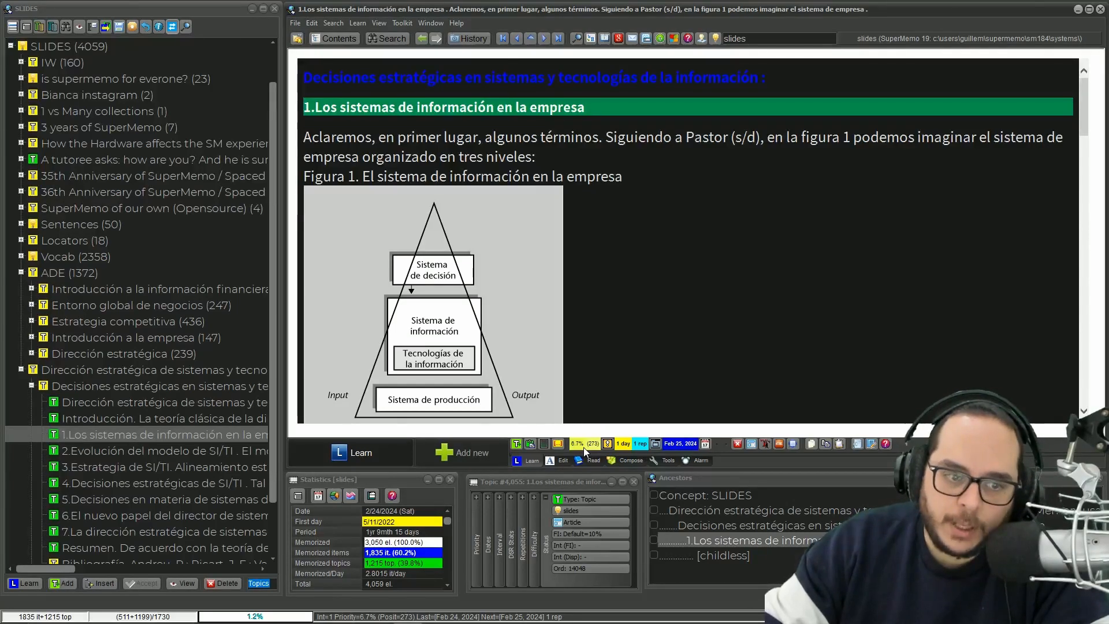
- Look through the topic "1.Los sistemas de información en la empresa" down to its references to find passages for separate extracts
click(92, 420)
click(96, 435)
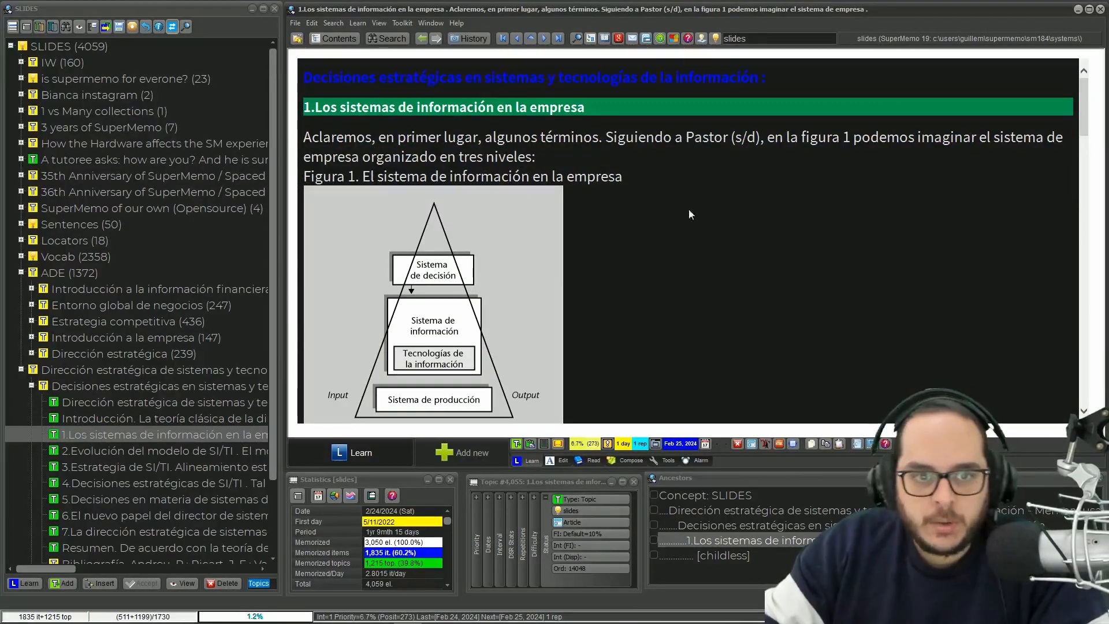
scroll(685, 233, down, 1)
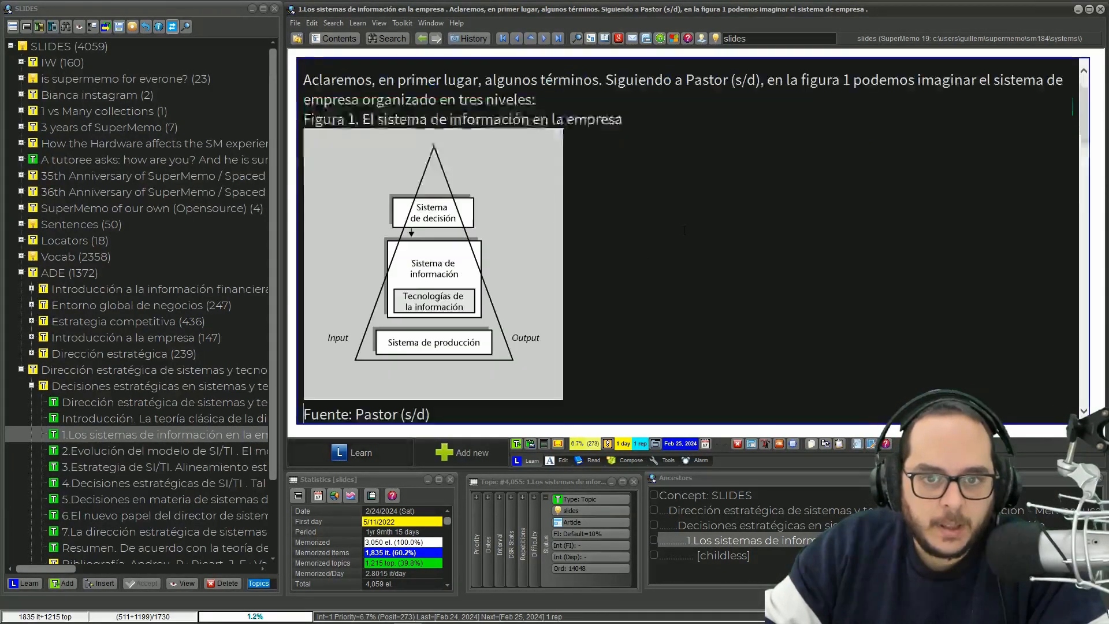
drag(624, 119, 488, 102)
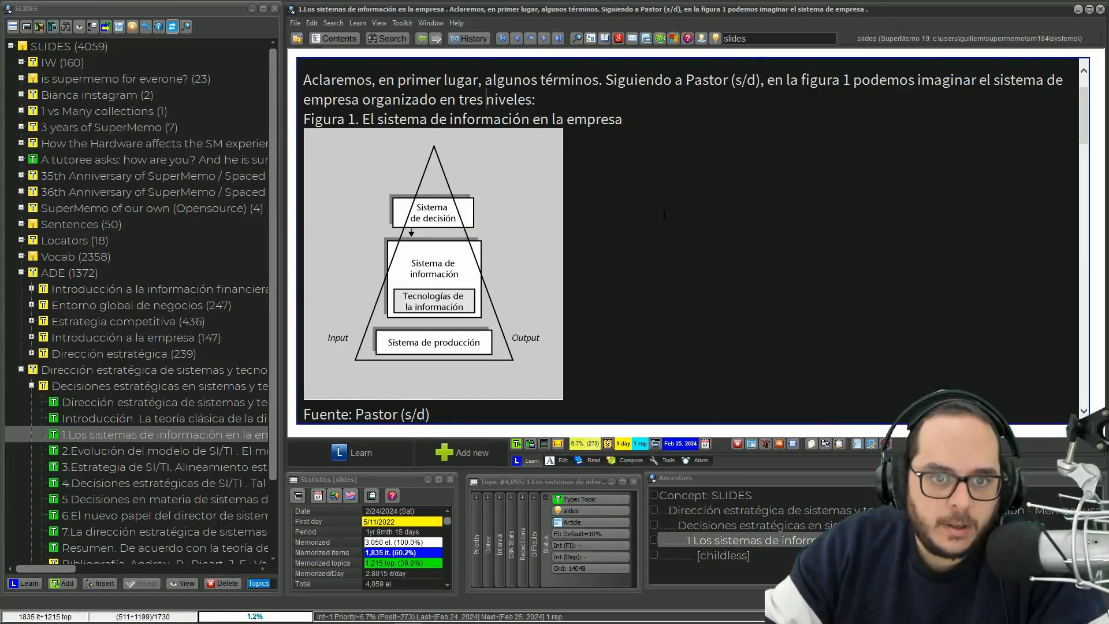
scroll(664, 212, down, 10)
scroll(665, 212, down, 15)
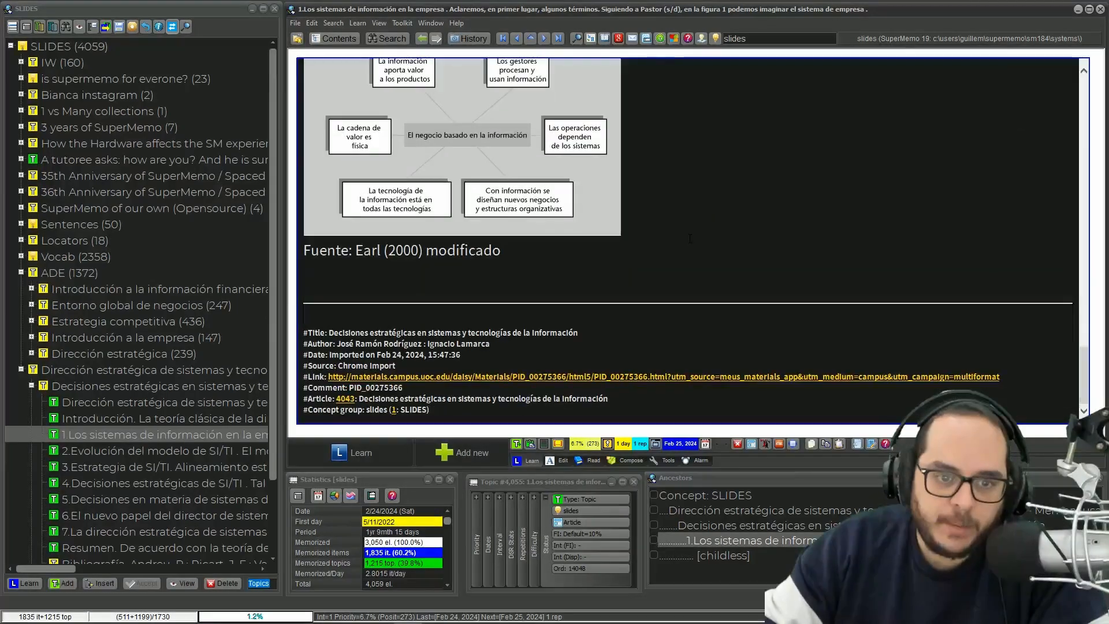
scroll(786, 231, up, 12)
scroll(880, 222, up, 3)
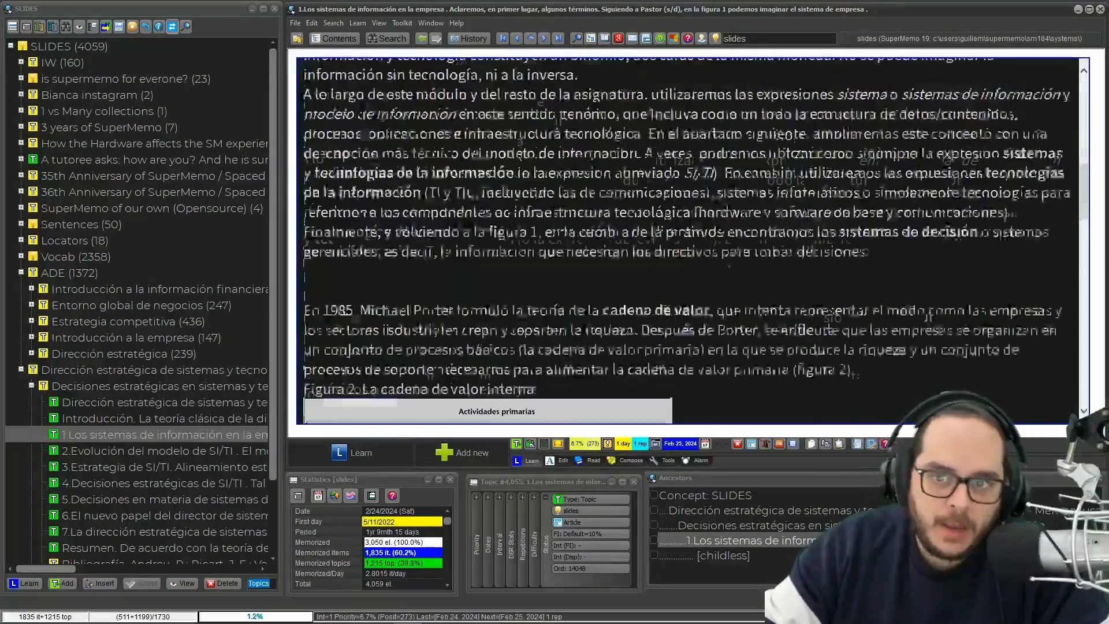
scroll(309, 227, down, 6)
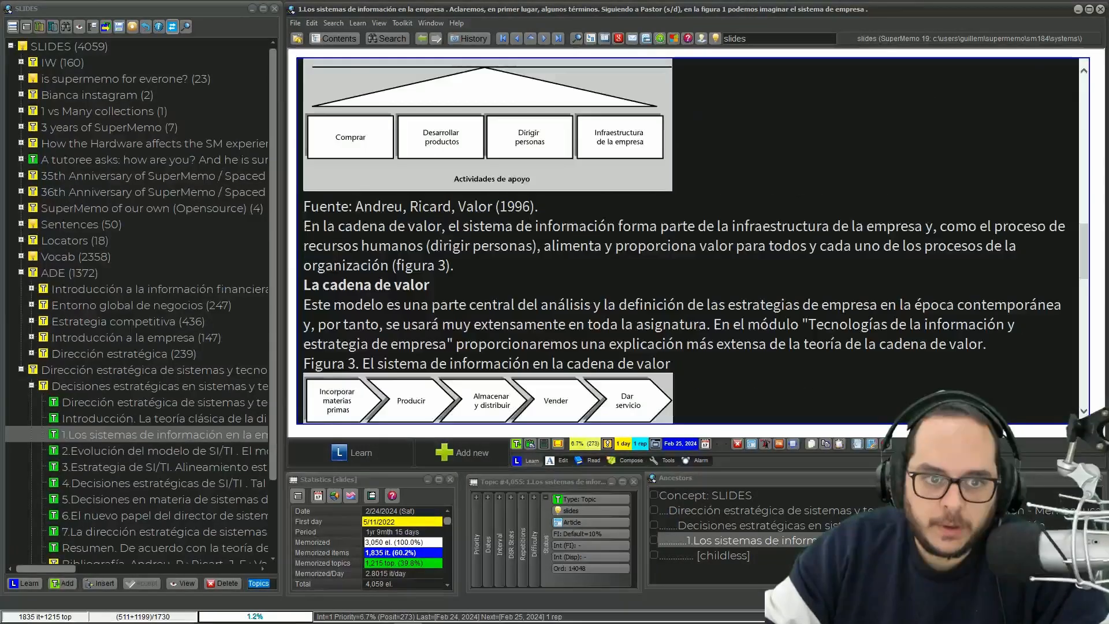
- Insert two line breaks before the paragraph starting "En la cadena de valor, el sistema de información" to separate it from Figura 2
double_click(311, 226)
click(304, 227)
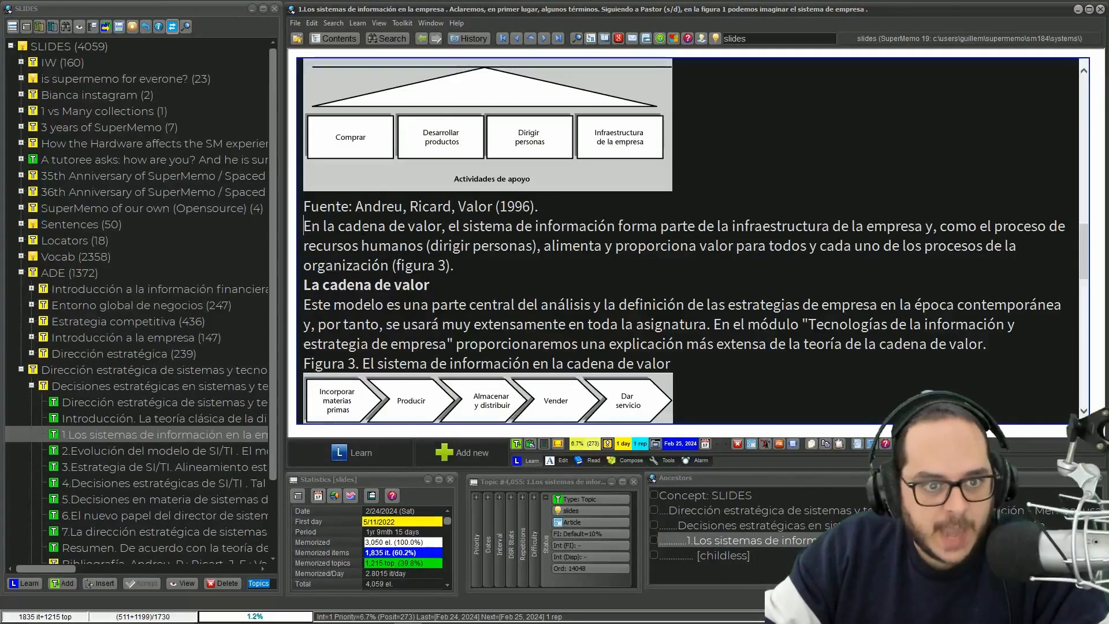
key(Return)
key(Return)
- Extract the opening passage, from "Aclaremos, en primer lugar" through "para tomar decisiones", as a child topic
scroll(651, 252, up, 2)
scroll(650, 252, up, 10)
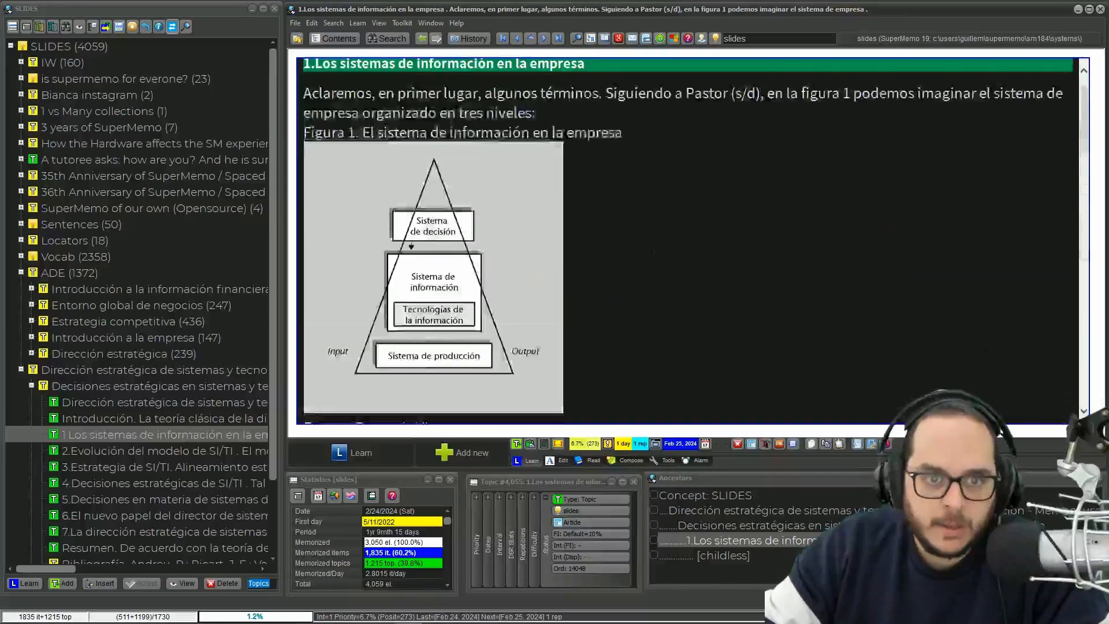
scroll(409, 180, down, 8)
drag(304, 138, 905, 286)
scroll(471, 155, down, 1)
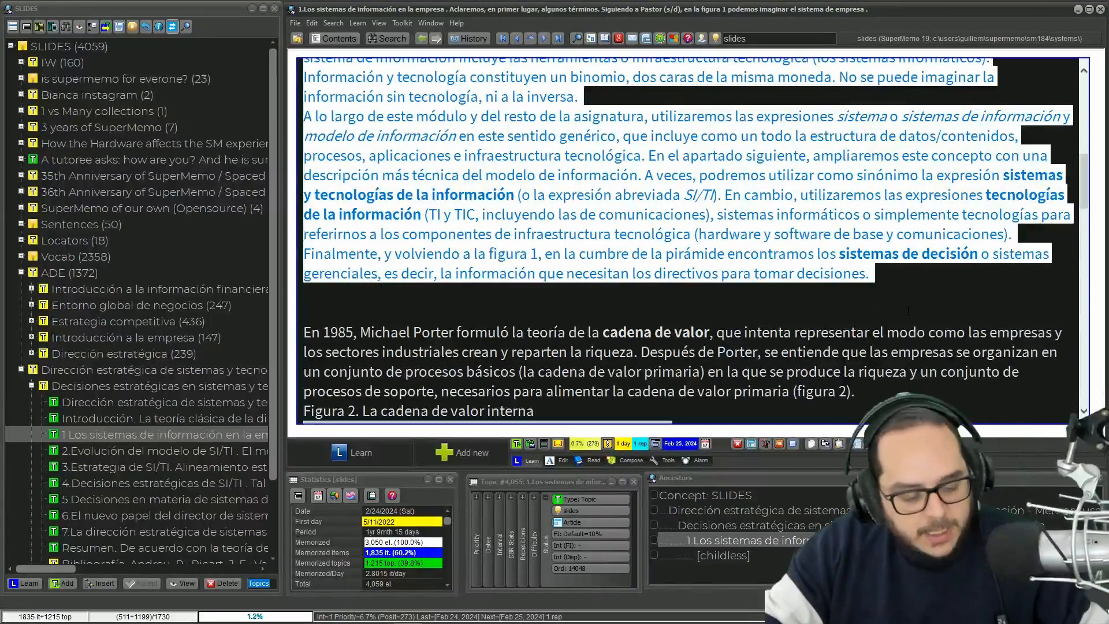
key(alt+x)
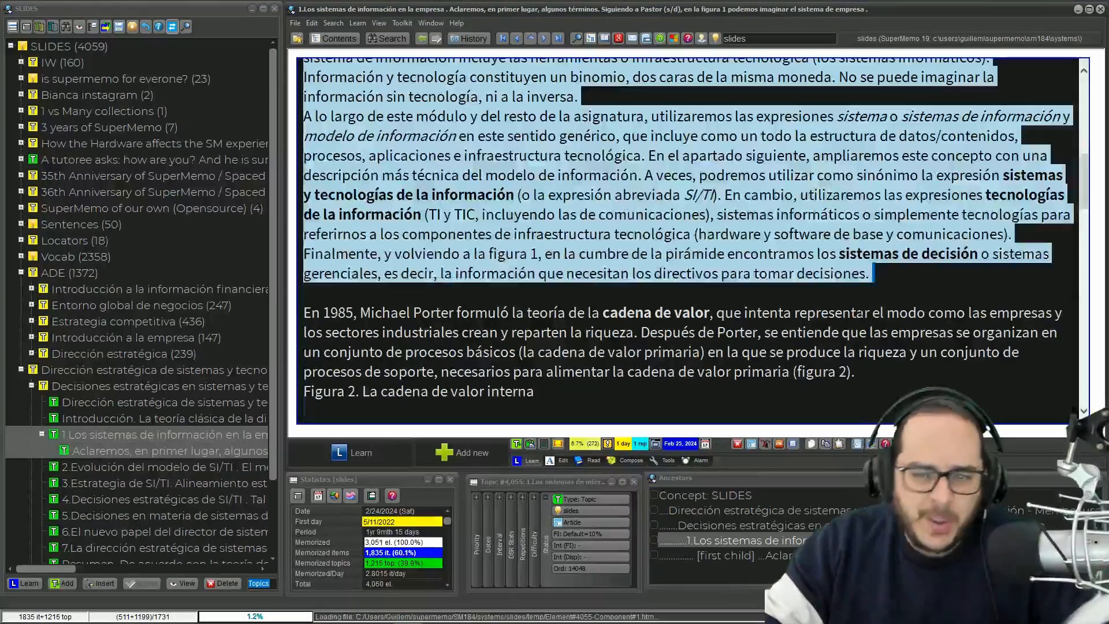
- Extract the passage from "En 1985" through the source line of Figura 2 as a child topic
scroll(861, 313, down, 2)
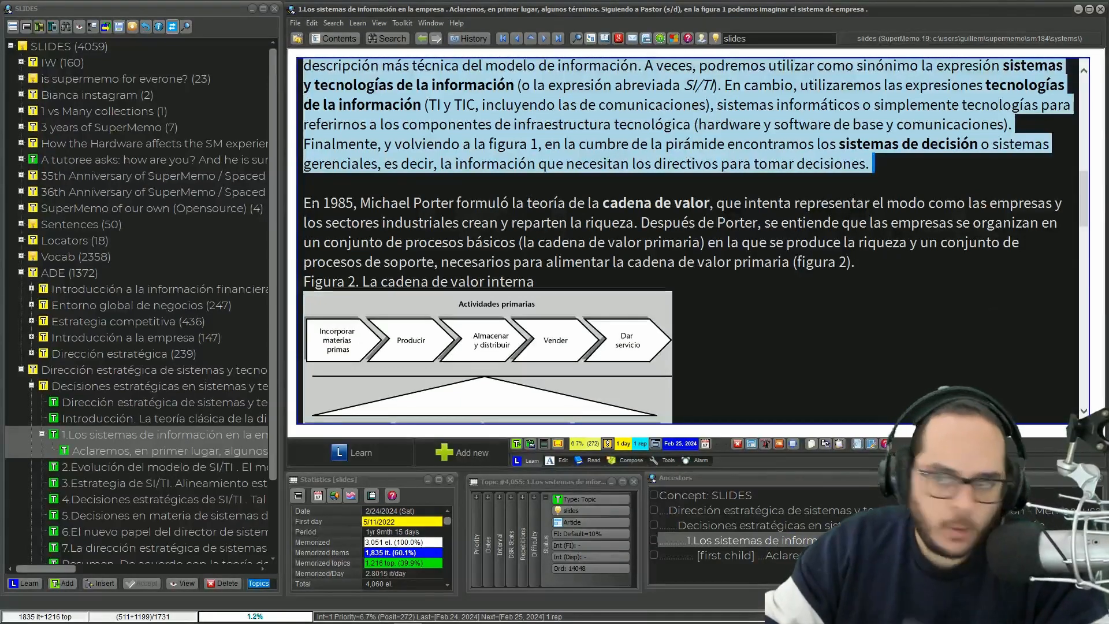
drag(304, 203, 652, 306)
scroll(658, 280, down, 4)
key(alt+x)
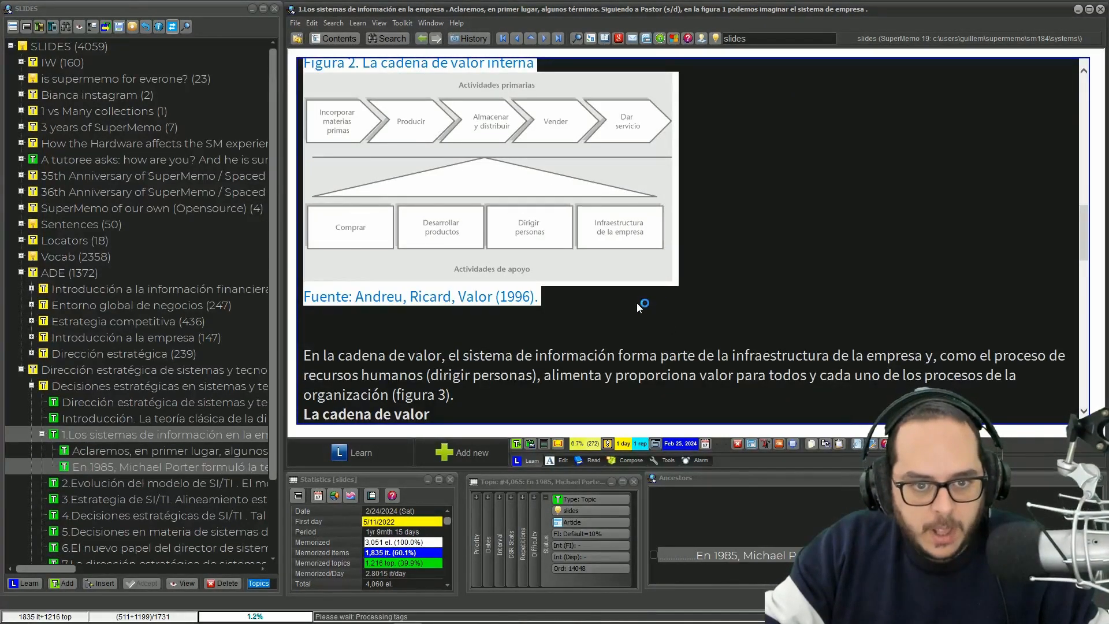
- Extract the "En la cadena de valor" passage with Figura 3 and the "En la actualidad" passage with Figura 4 as separate child topics
scroll(523, 296, down, 4)
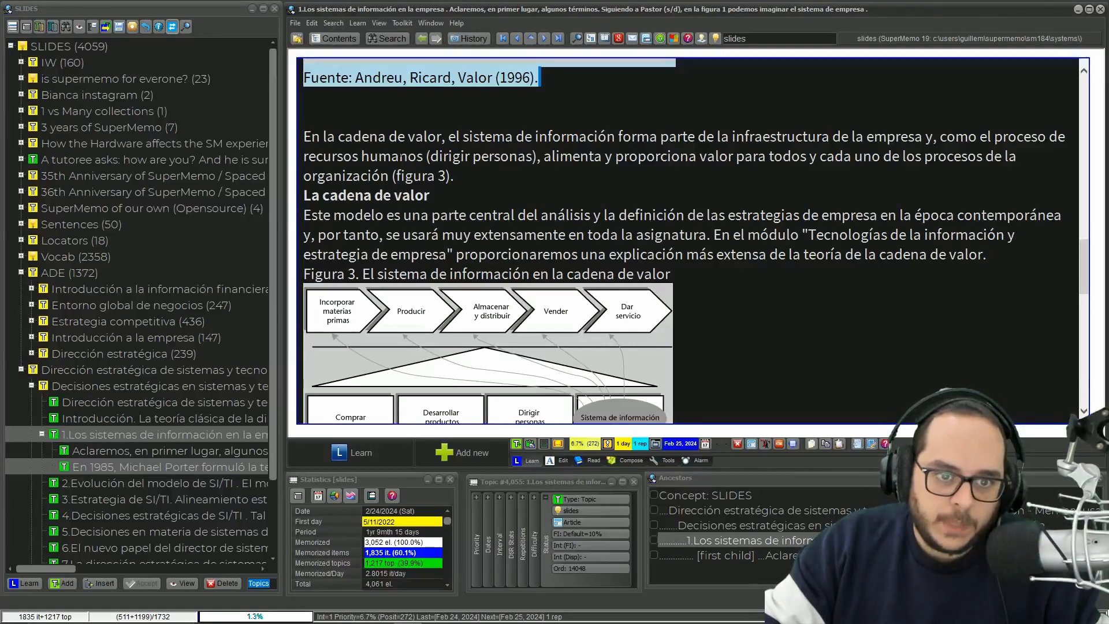
drag(306, 136, 541, 93)
scroll(601, 254, down, 3)
scroll(640, 225, down, 3)
key(alt+x)
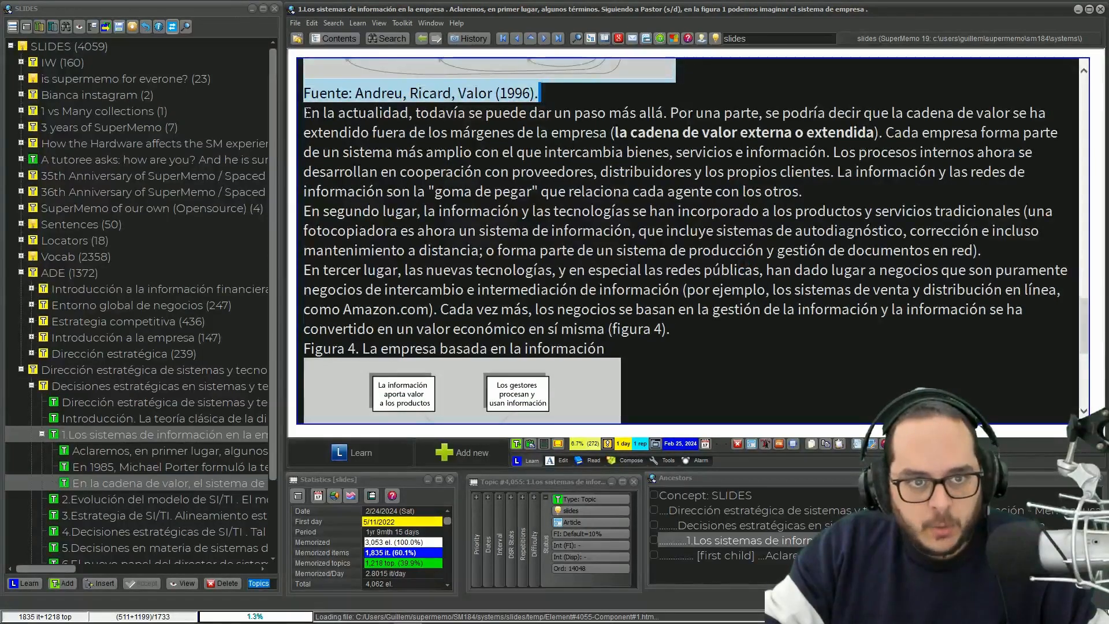
drag(305, 112, 537, 297)
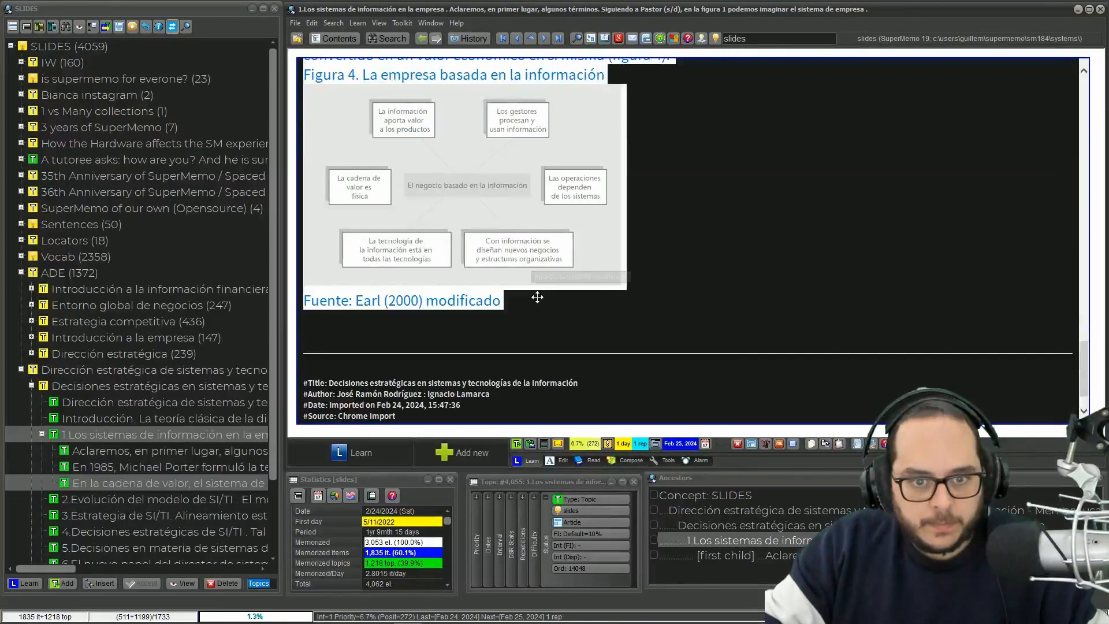
key(alt+x)
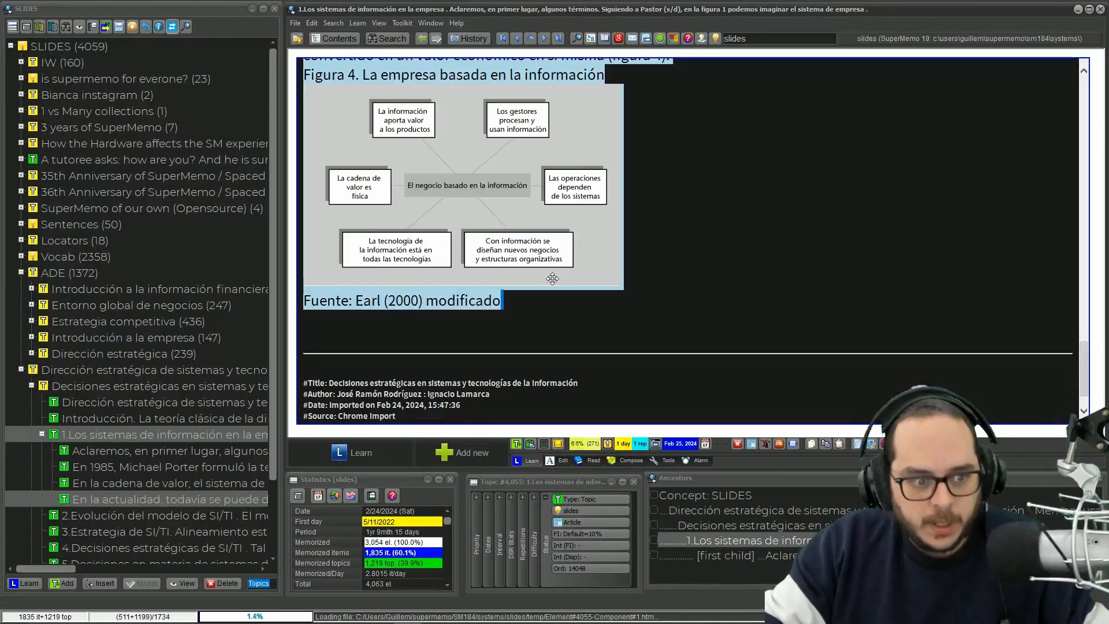
- Mark the parent topic "1.Los sistemas de información en la empresa" as done and check its repetition history
key(ctrl+shift+Return)
key(Return)
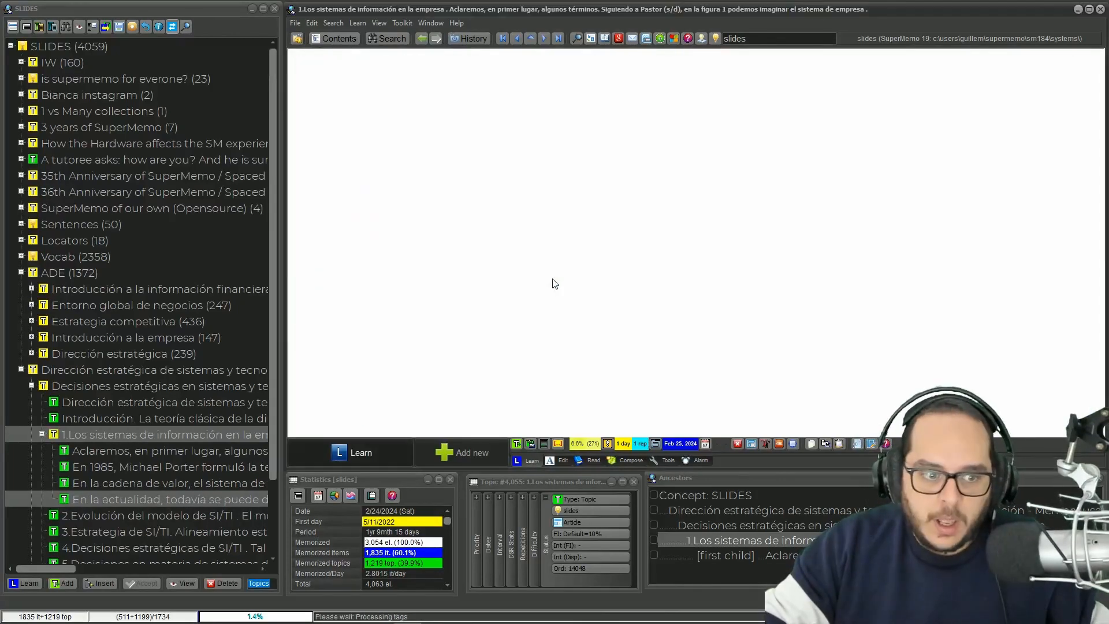
key(ctrl+shift+h)
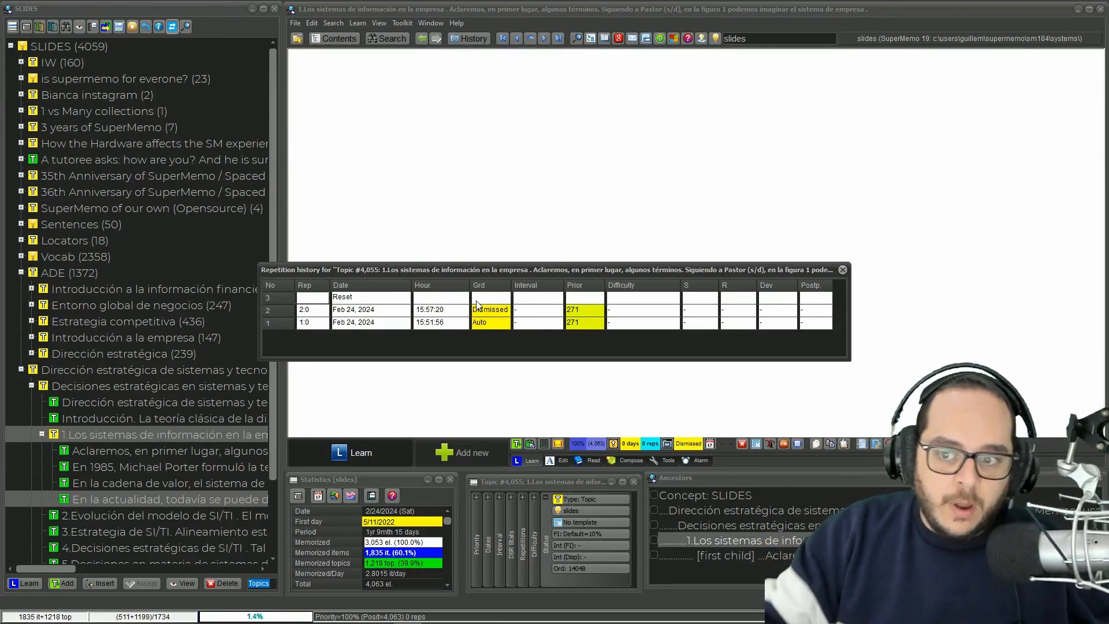
click(842, 270)
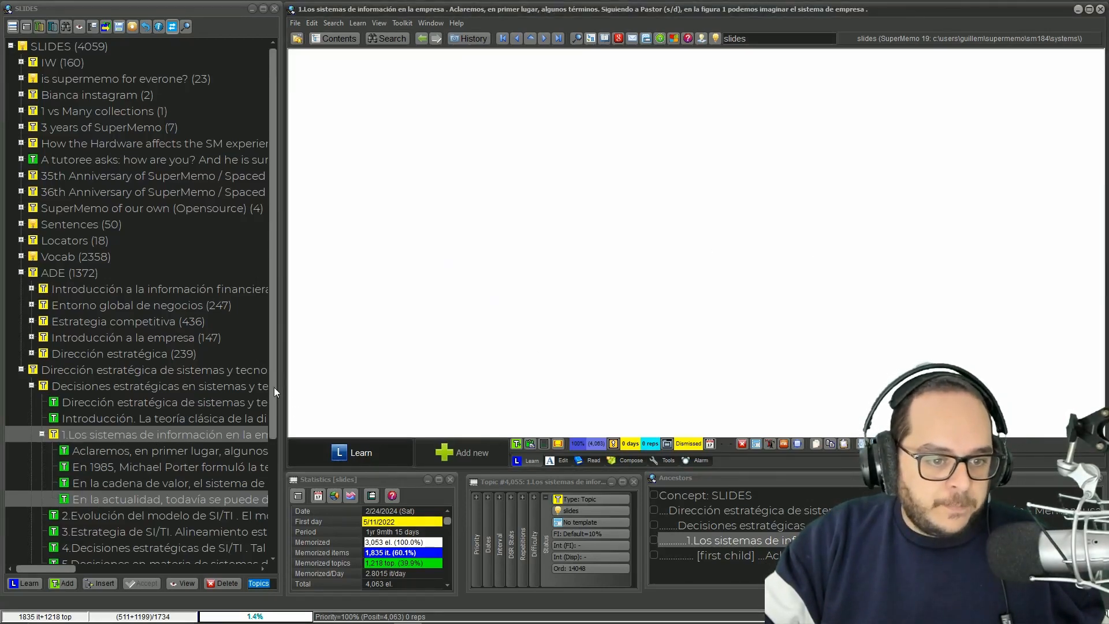
- Insert the Figura 1 picture as a separate image component in the "Aclaremos, en primer lugar" extract
scroll(274, 442, down, 2)
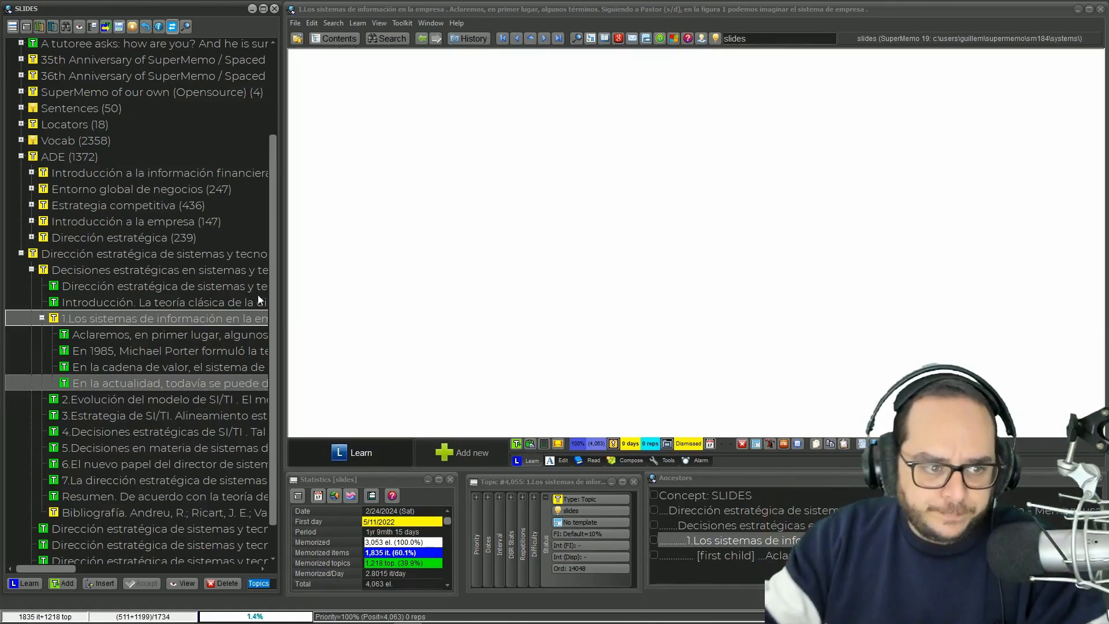
click(176, 340)
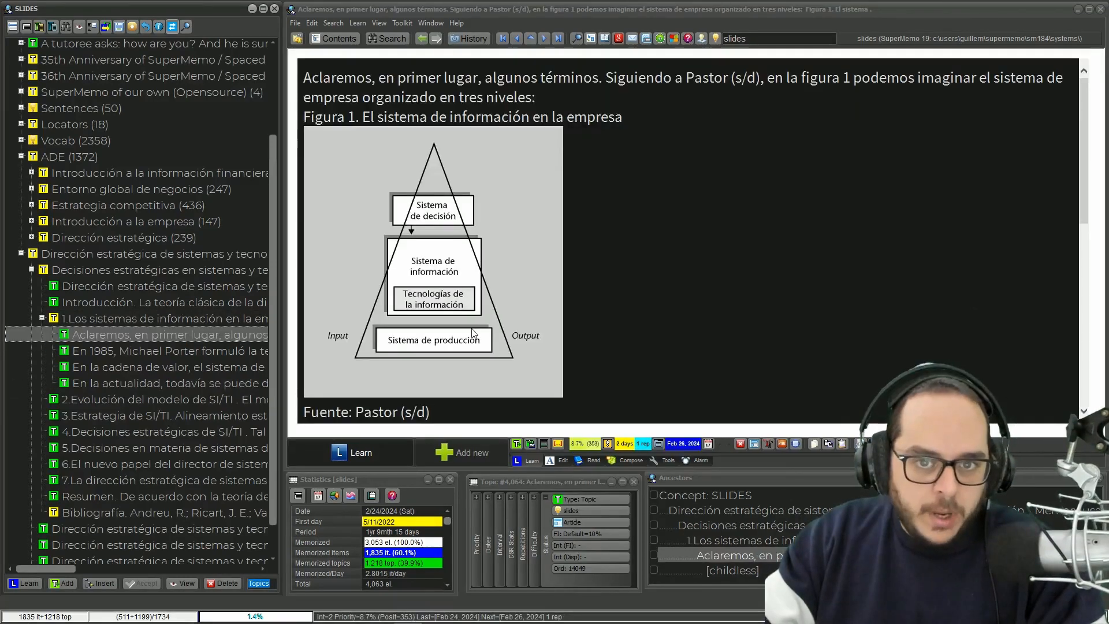
click(745, 226)
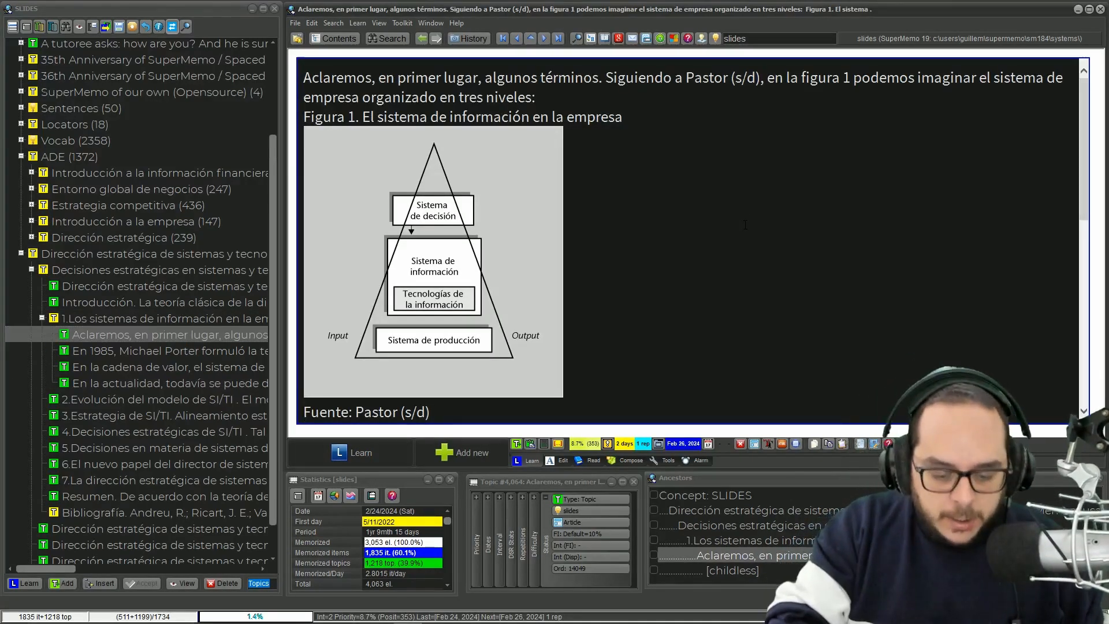
key(ctrl+F8)
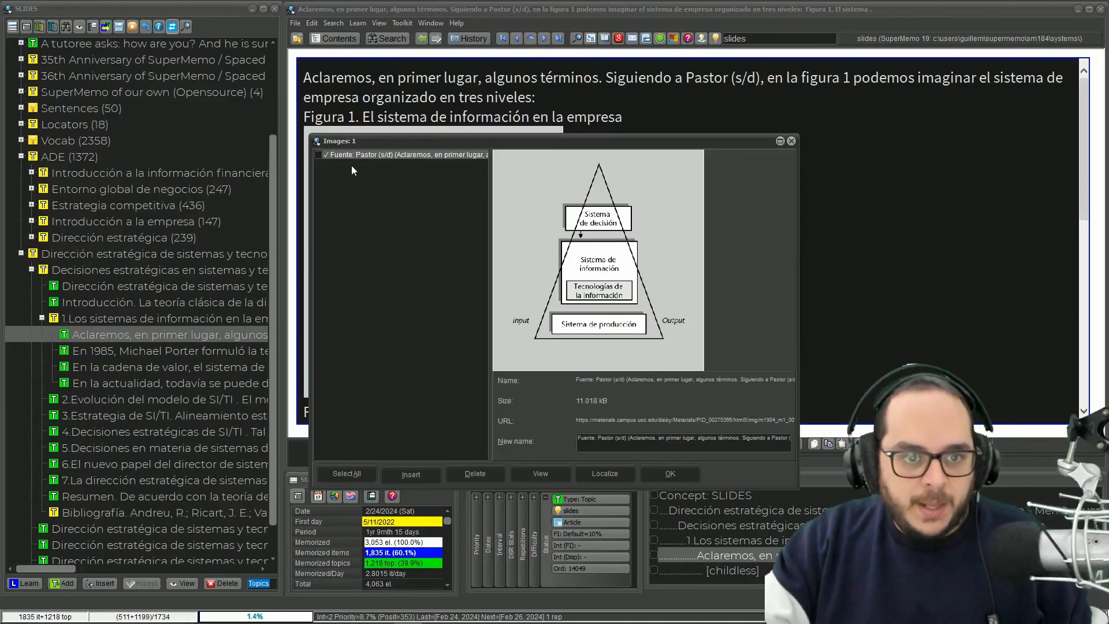
click(318, 155)
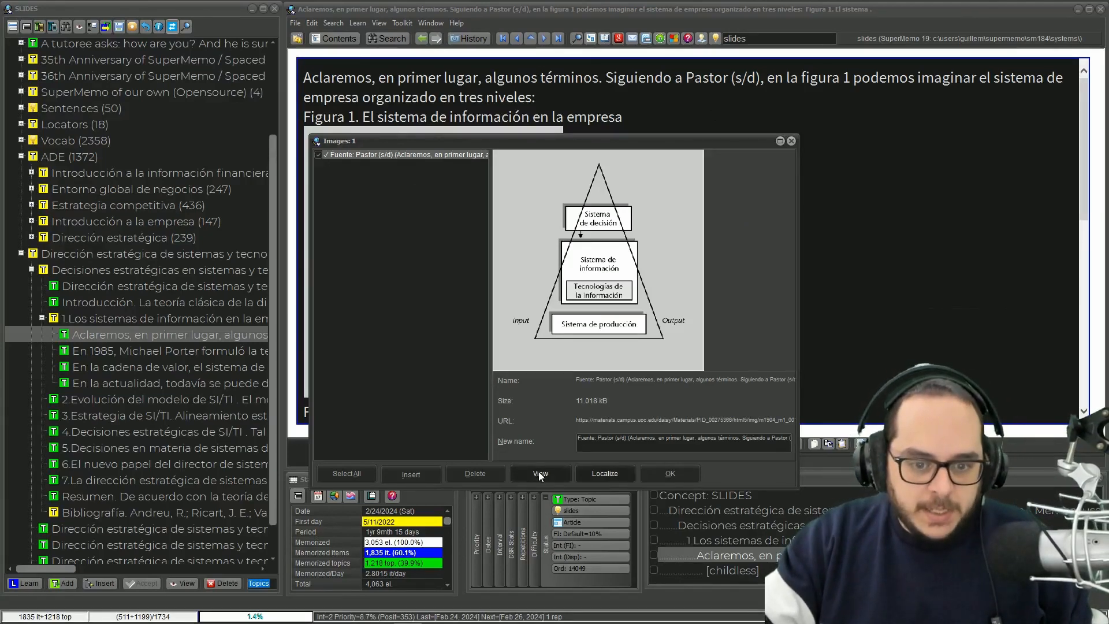
click(411, 474)
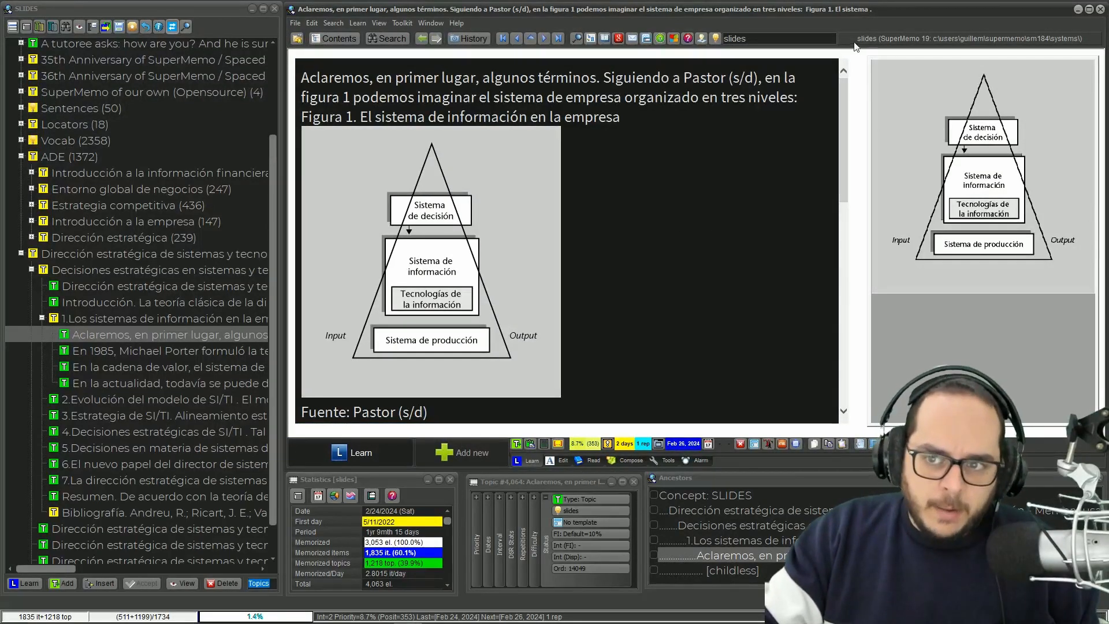
- Insert the Figura 2 value chain picture as a separate image component in the "En 1985" extract
click(224, 346)
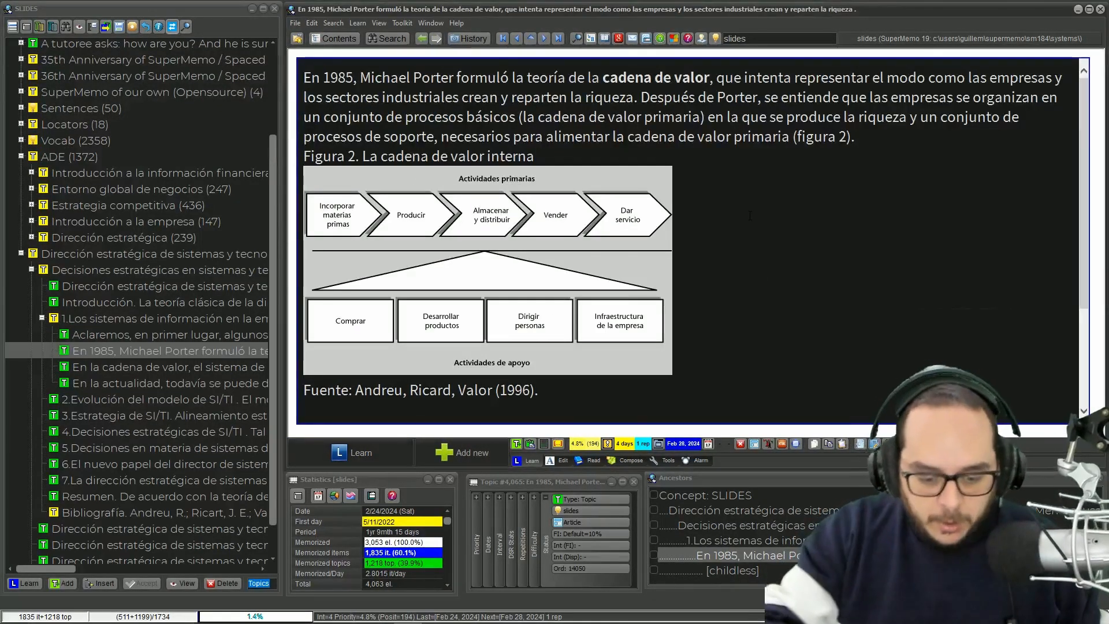
drag(745, 200, 741, 138)
click(741, 138)
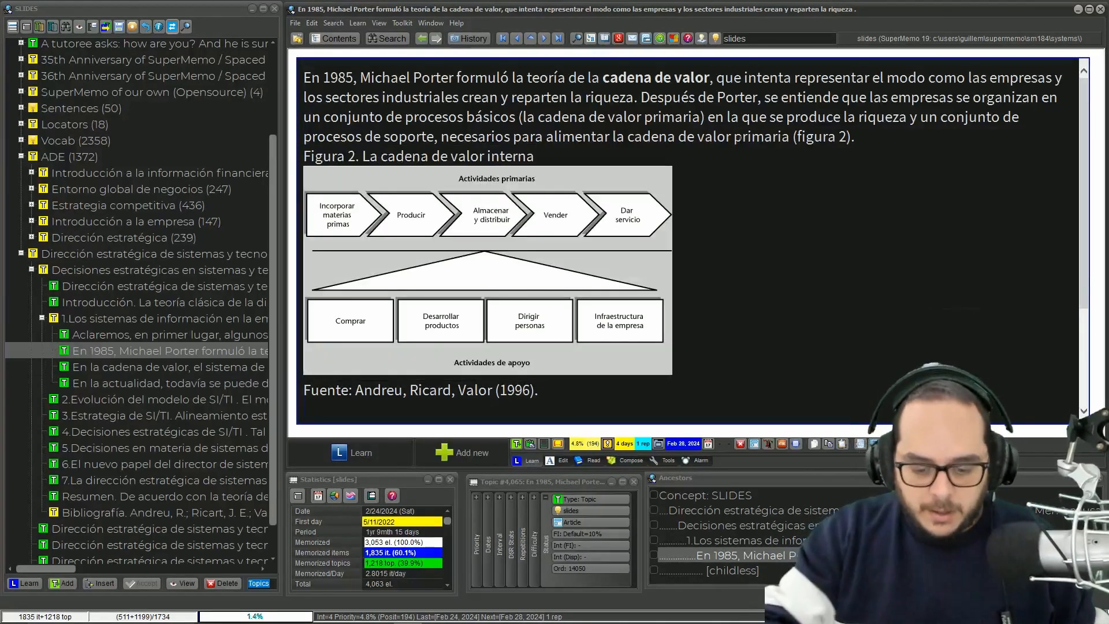
key(ctrl+F8)
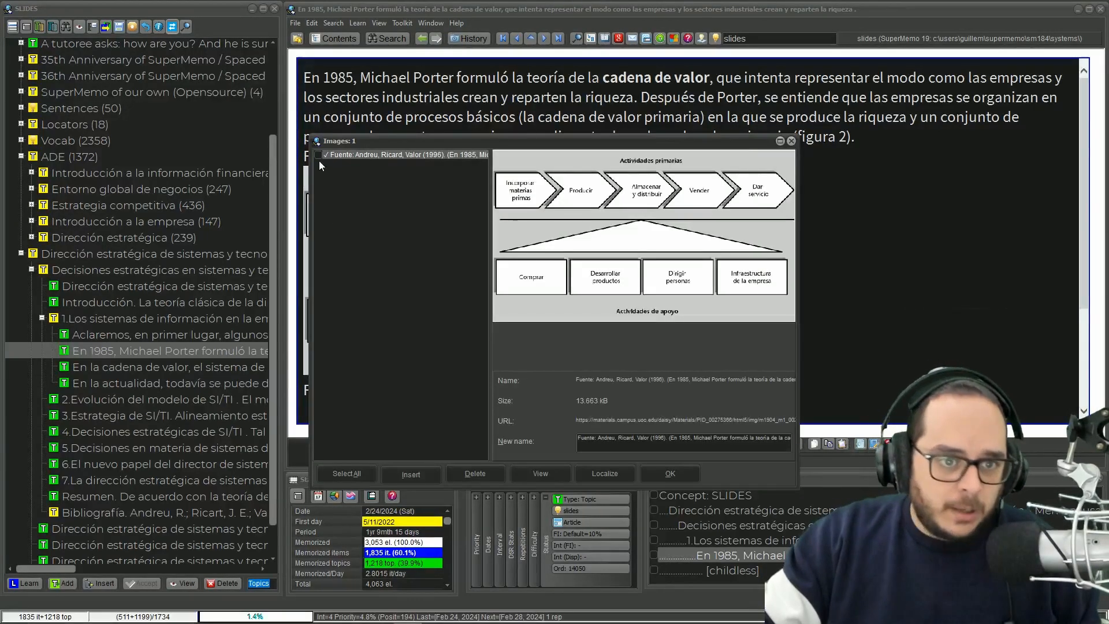
click(403, 467)
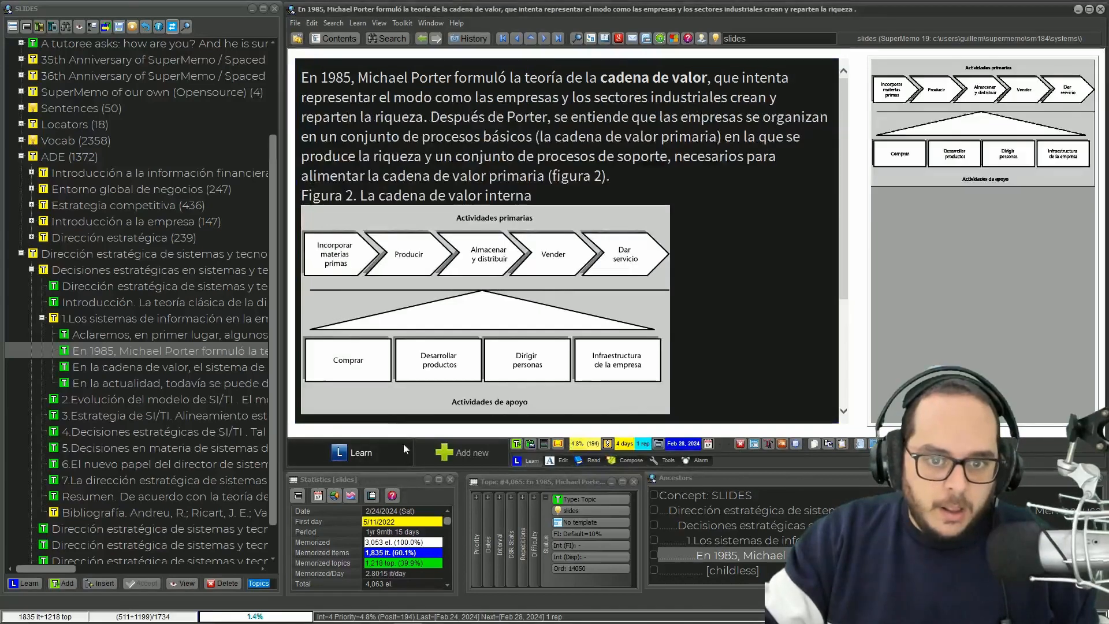
- Insert the Figura 3 picture as a separate image component in the "En la cadena de valor" extract
click(121, 365)
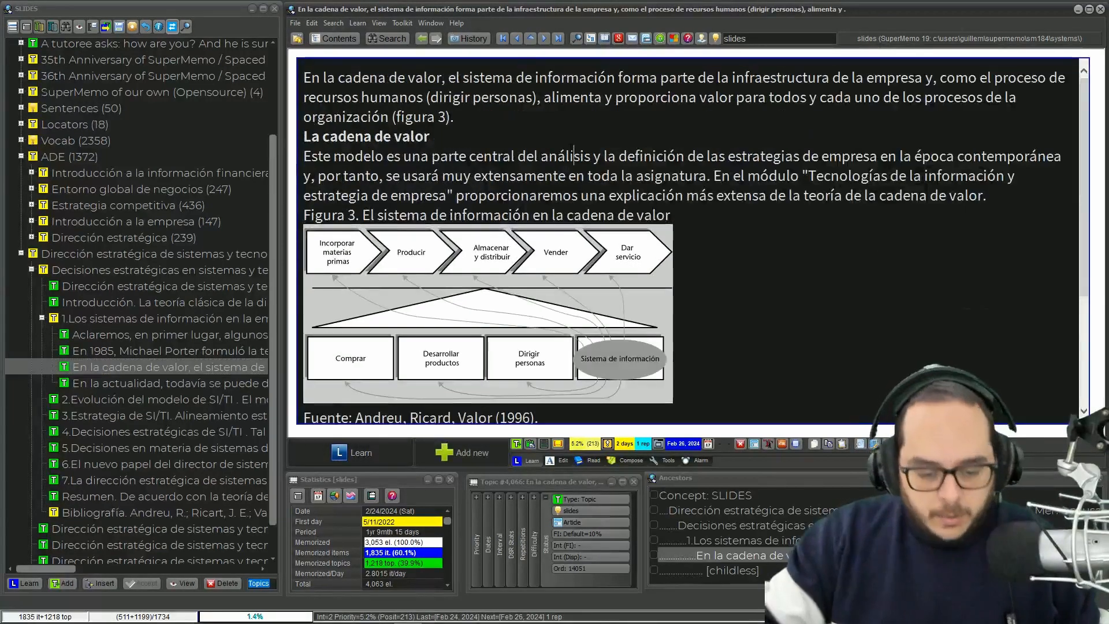
key(ctrl+F8)
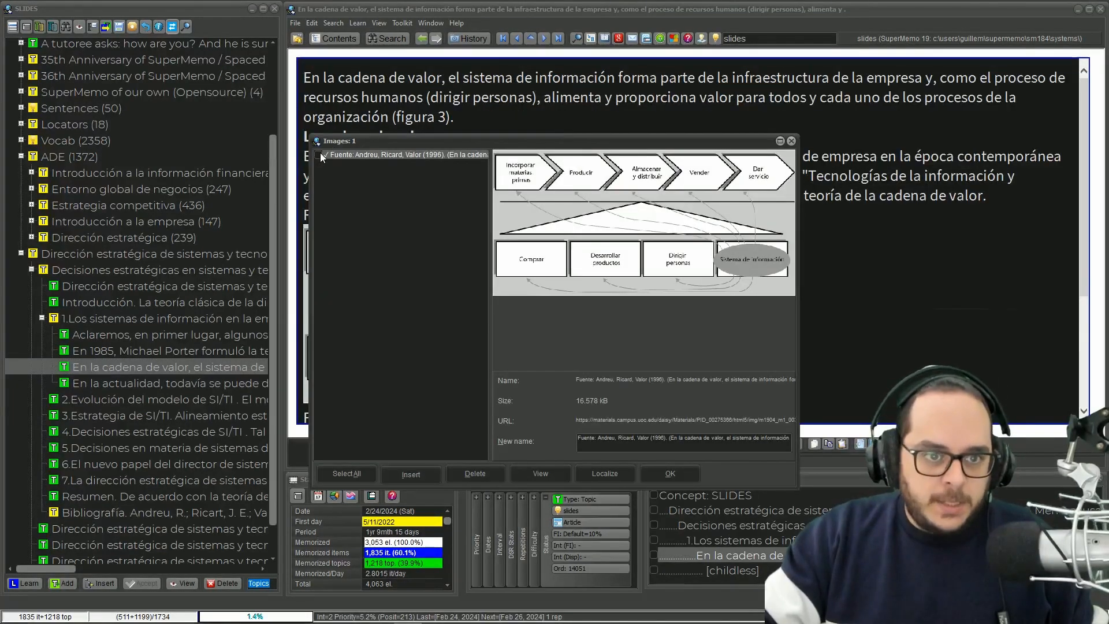
click(409, 474)
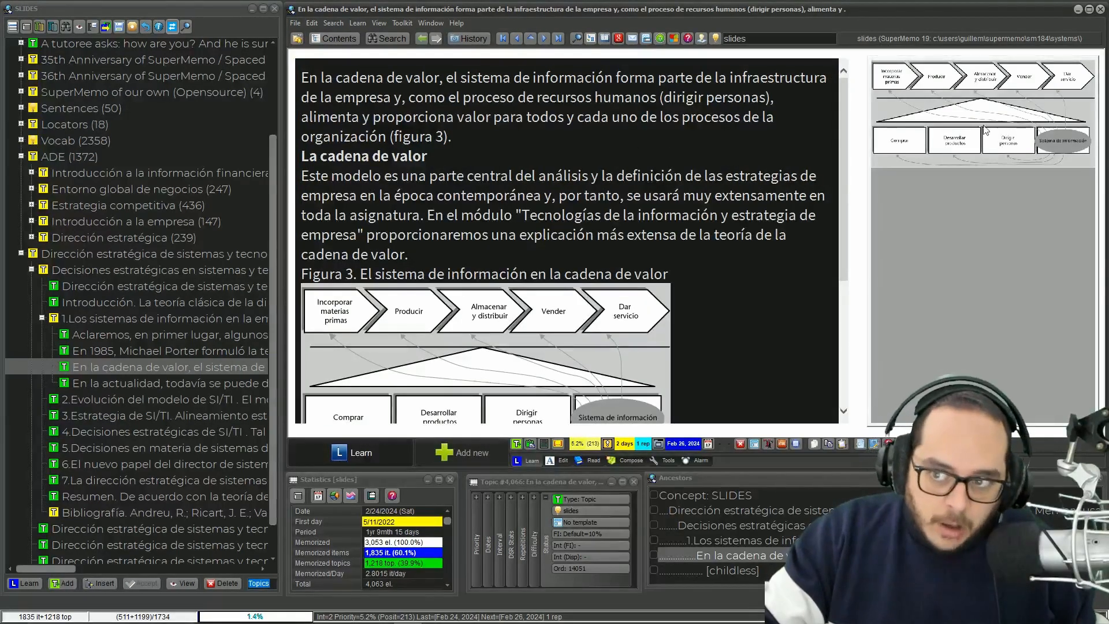
- Insert the Figura 4 picture as a separate image component in the "En la actualidad" extract
click(546, 309)
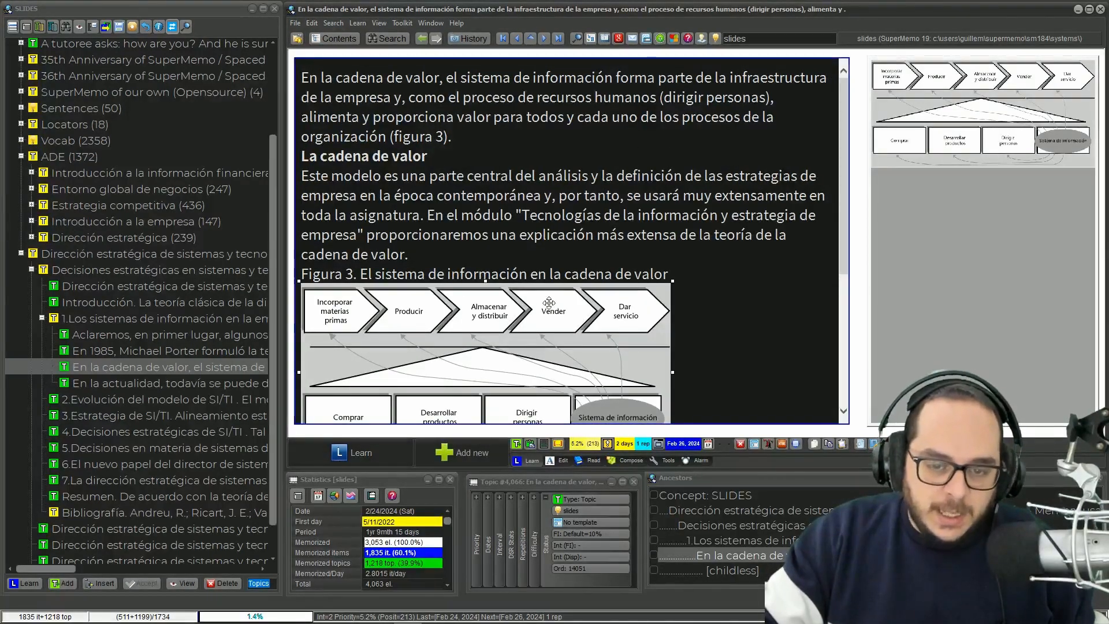
click(226, 382)
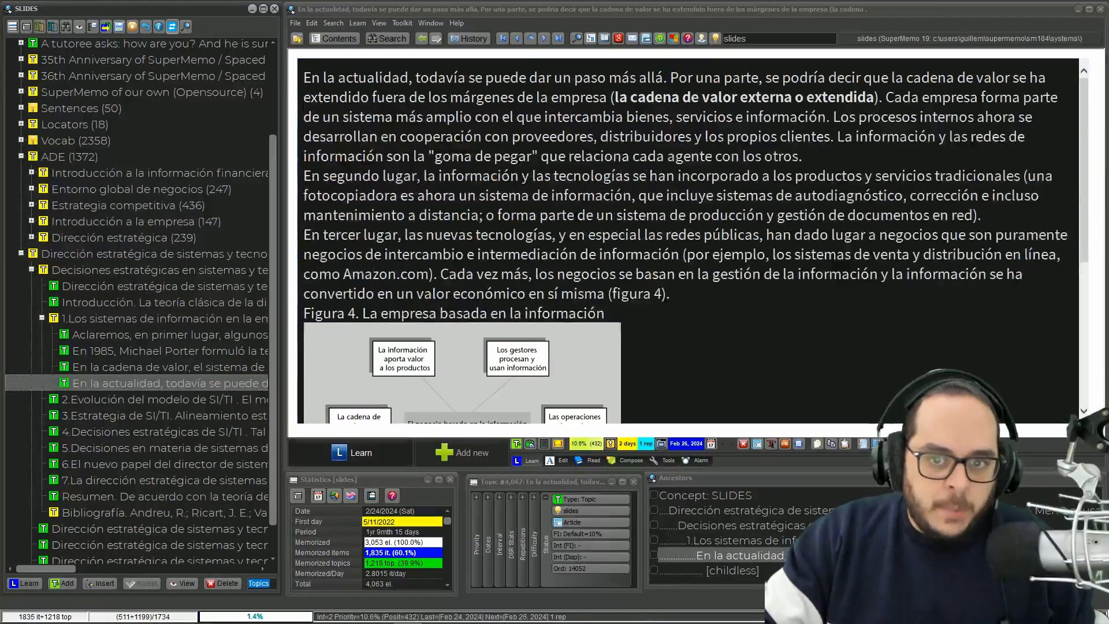
drag(595, 215, 632, 196)
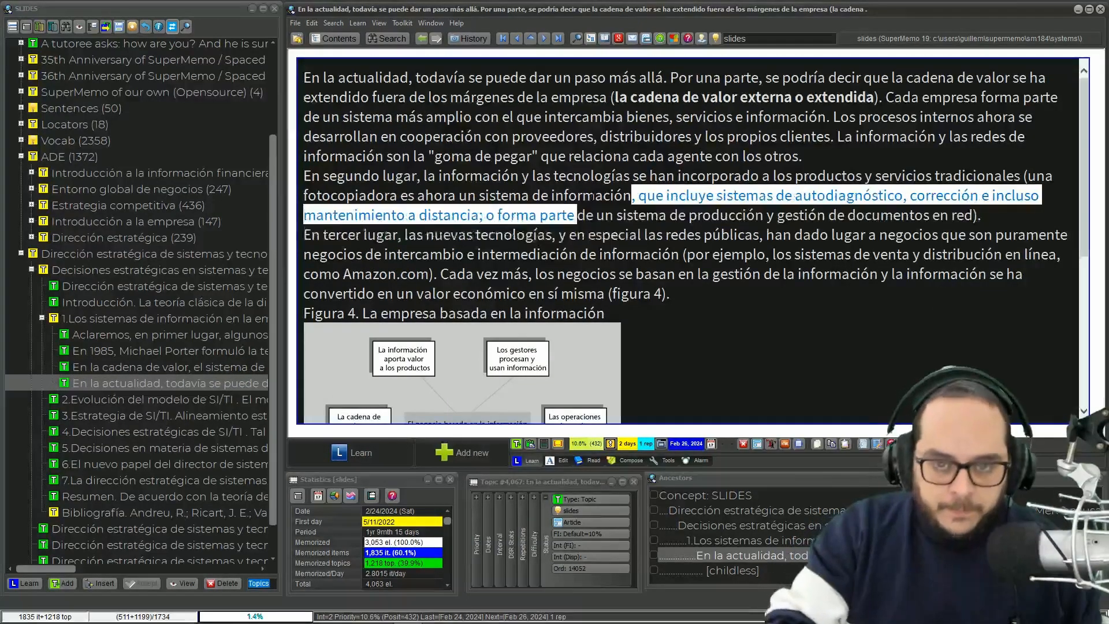
click(594, 197)
key(ctrl+F8)
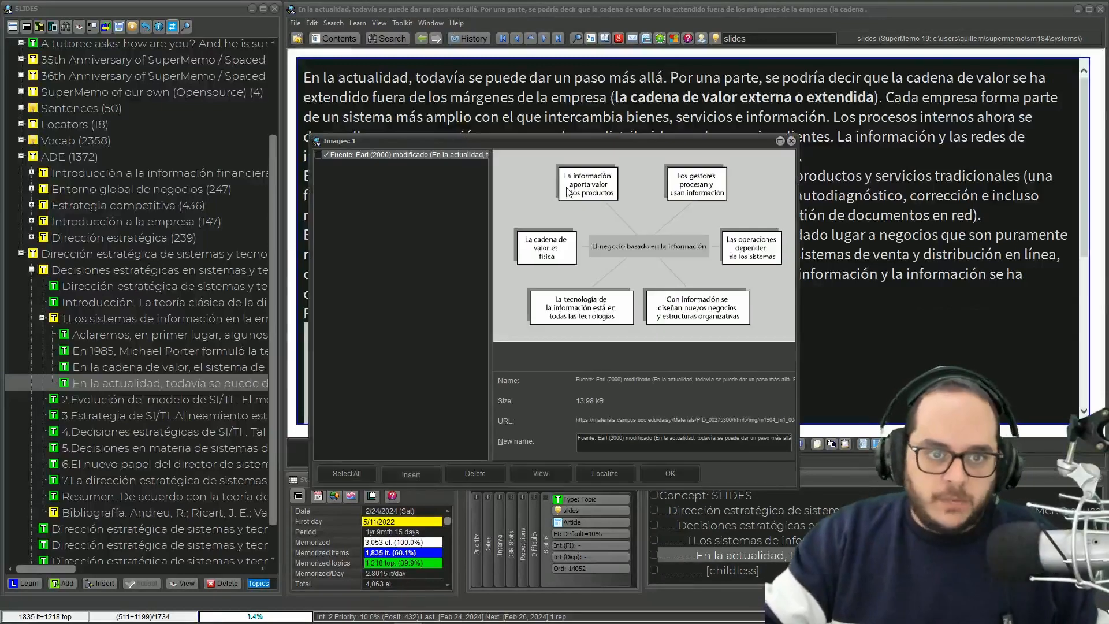
click(405, 475)
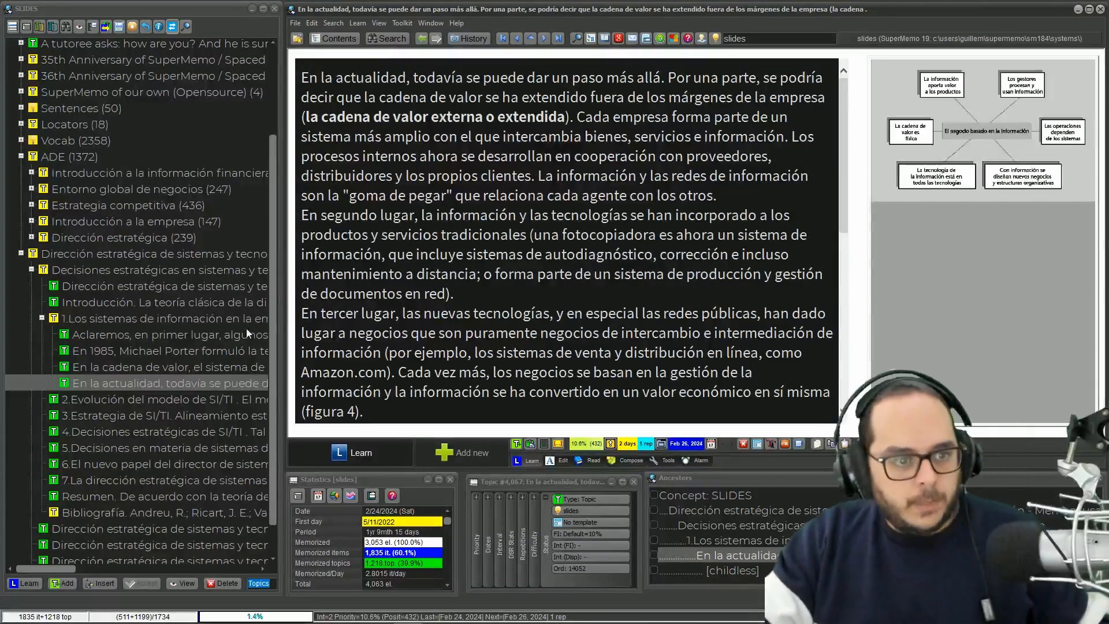
- Look through the topic "2.Evolución del modelo de SI/TI", including Tabla 1 and Figura 5
click(179, 337)
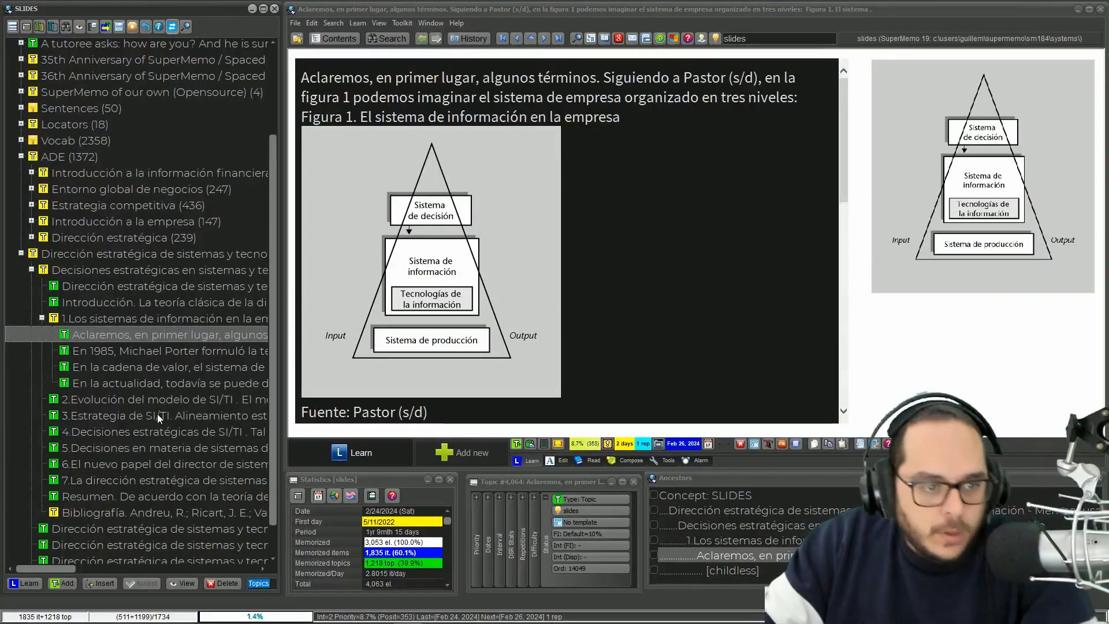
click(149, 398)
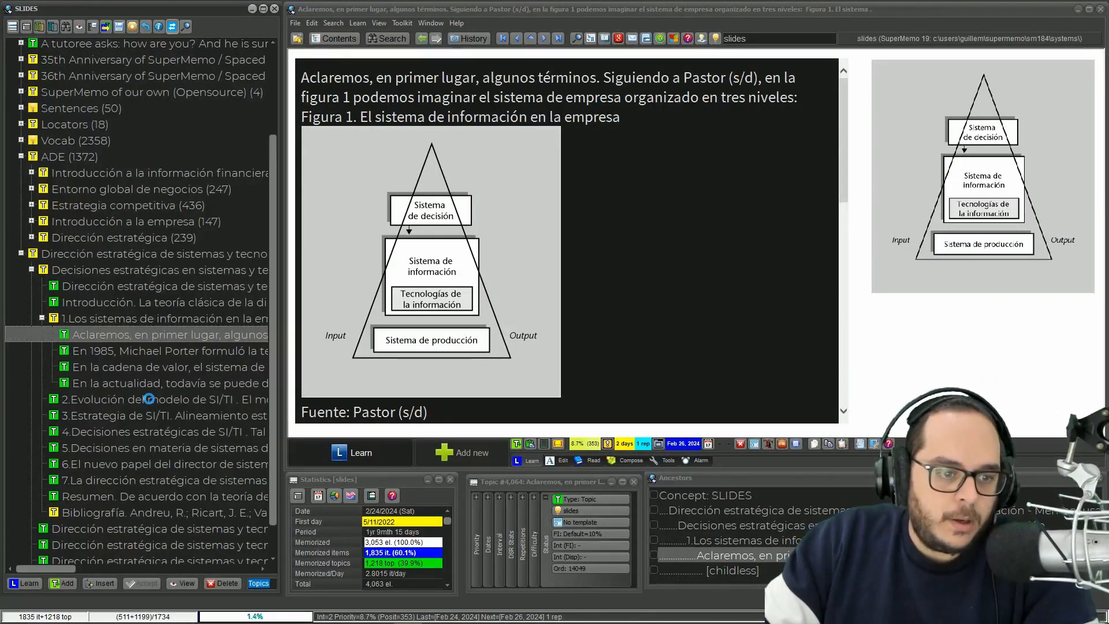
drag(528, 195, 536, 173)
scroll(533, 193, down, 4)
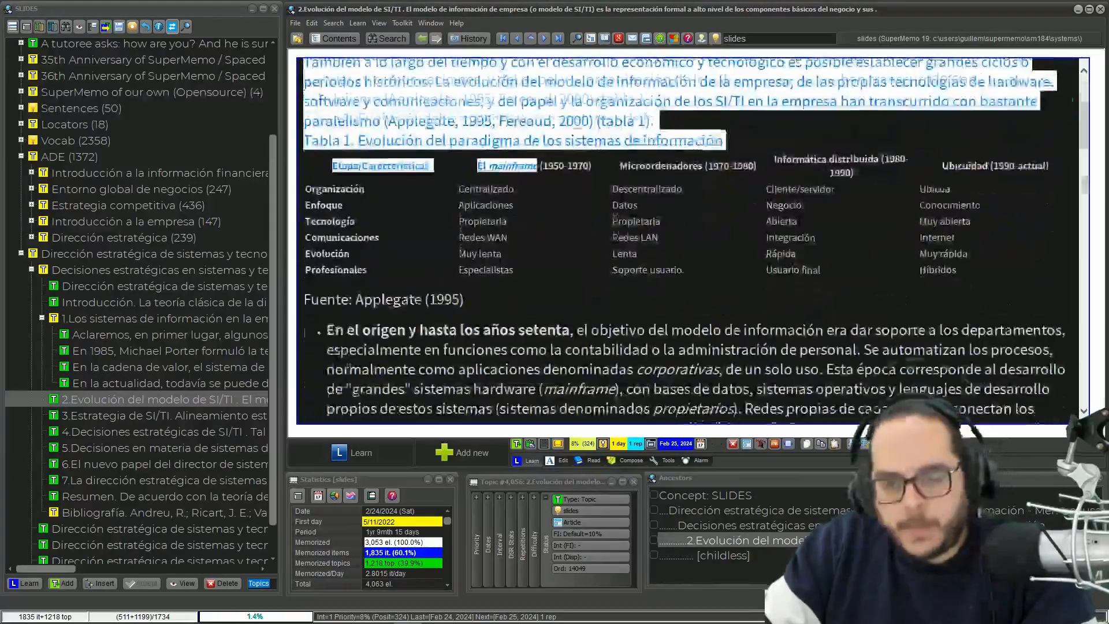
scroll(549, 253, down, 3)
drag(538, 251, 566, 254)
scroll(569, 255, up, 4)
click(612, 192)
scroll(613, 193, down, 3)
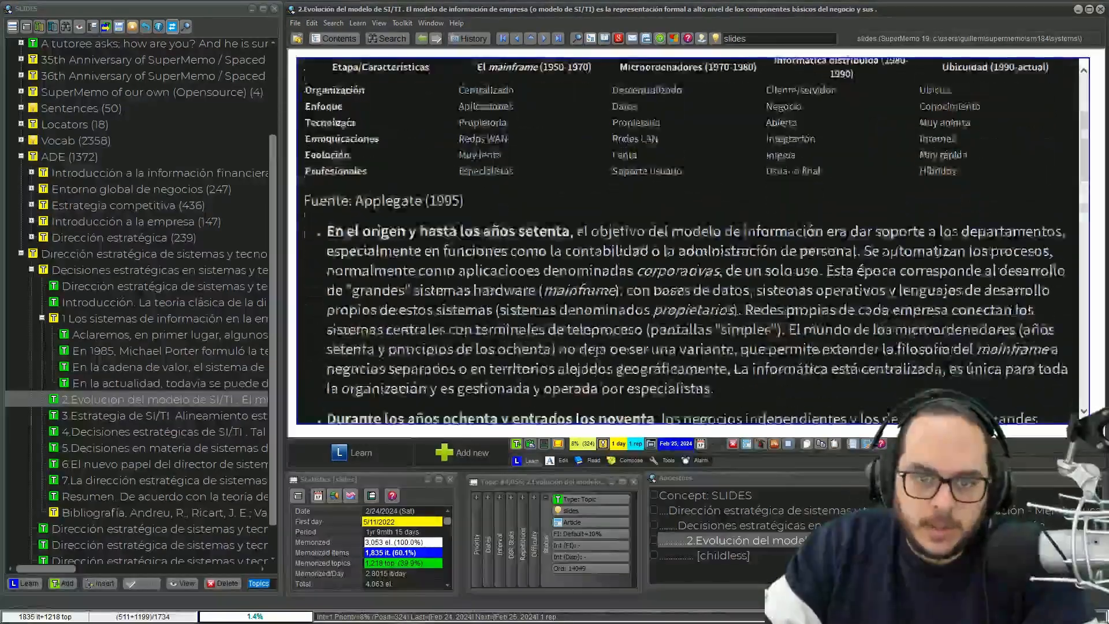
scroll(318, 182, down, 6)
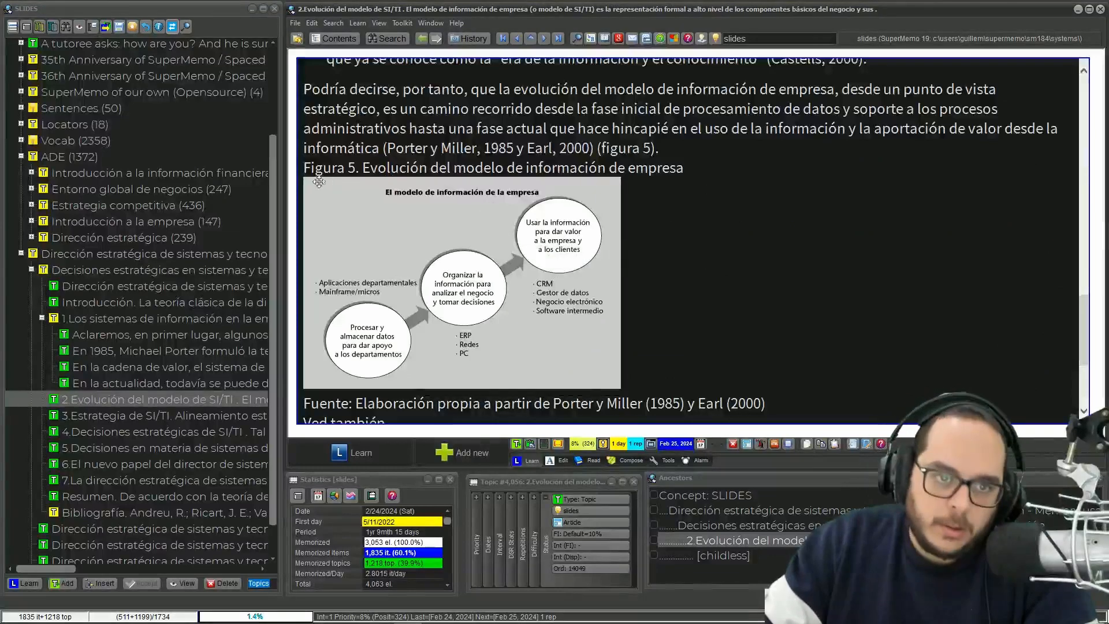
scroll(319, 182, down, 3)
scroll(319, 182, up, 5)
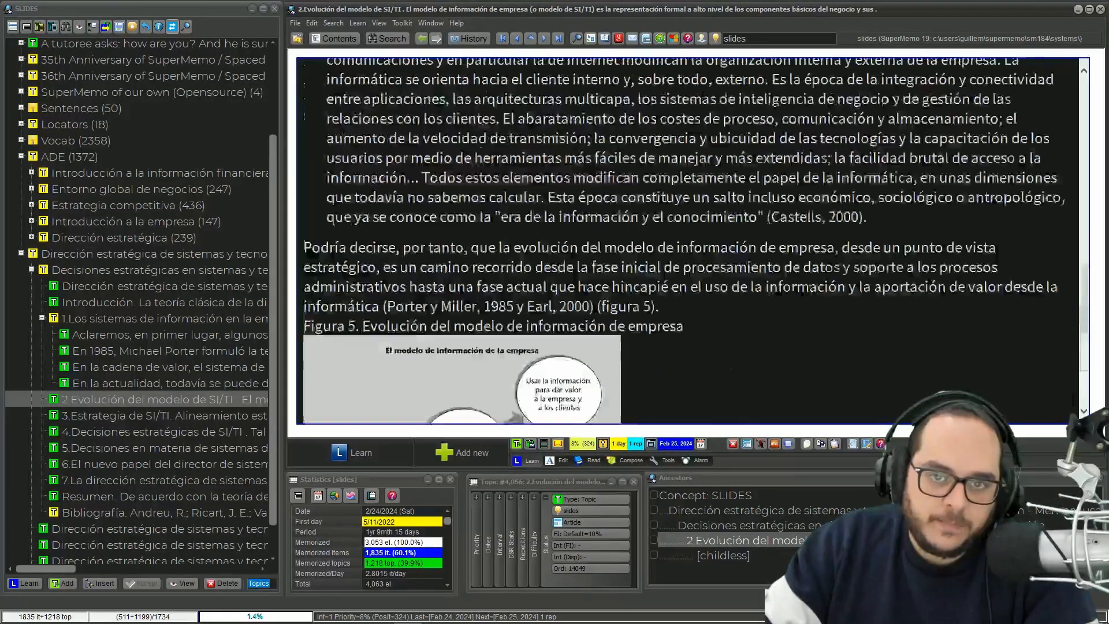
scroll(565, 280, up, 6)
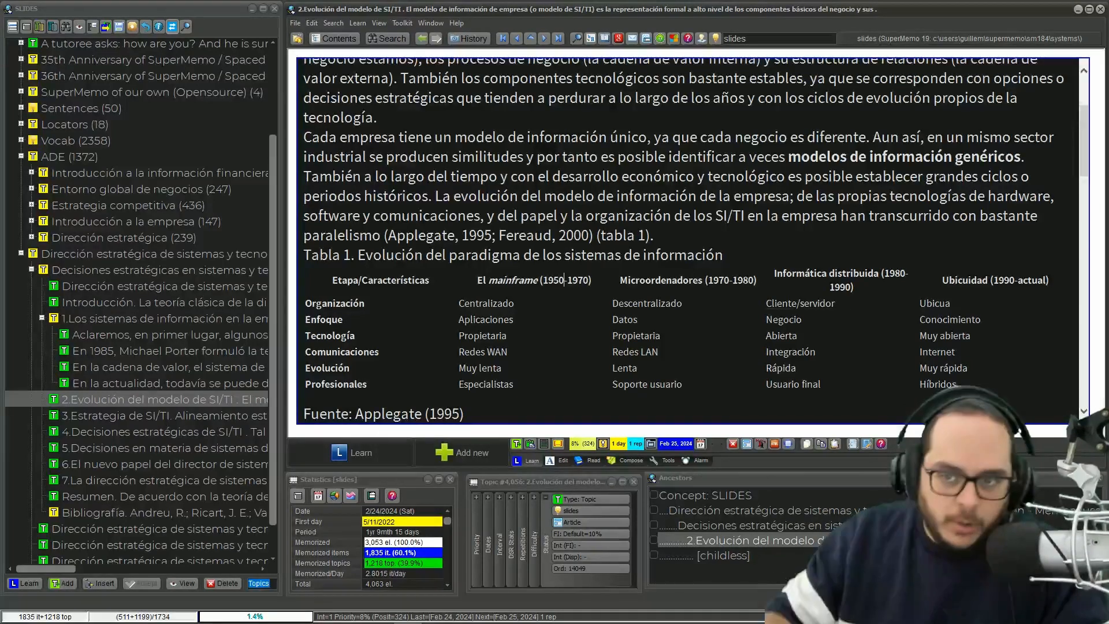
- Look through the text and figures of topic "3.Estrategia de SI/TI. Alineamiento estratégico" and open topic 7 on dirección estratégica
click(115, 417)
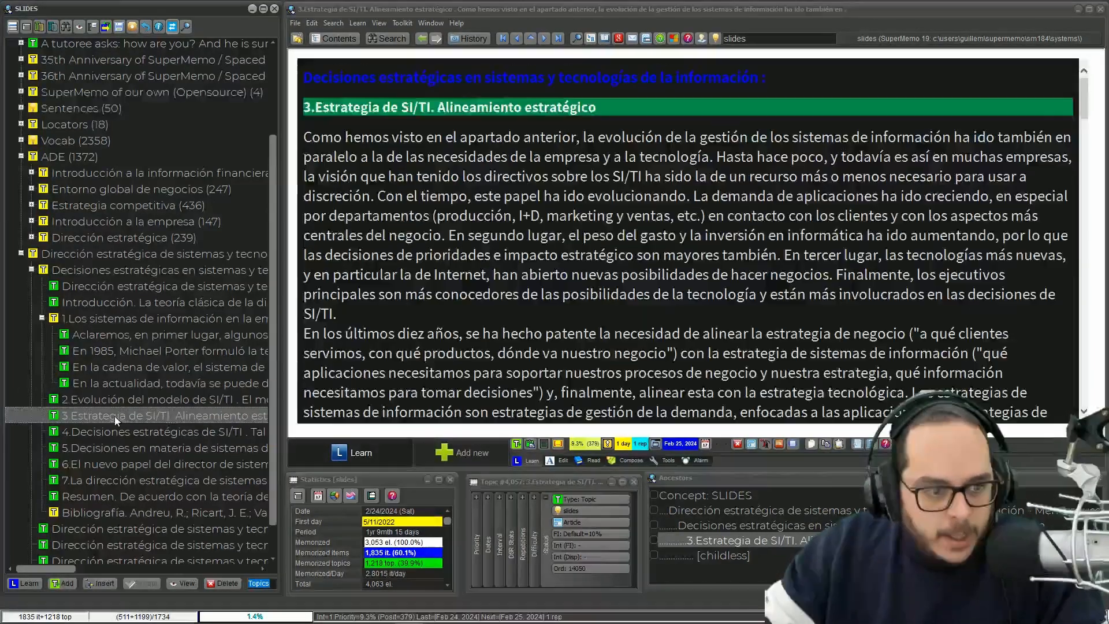
drag(440, 213, 486, 272)
scroll(487, 272, down, 2)
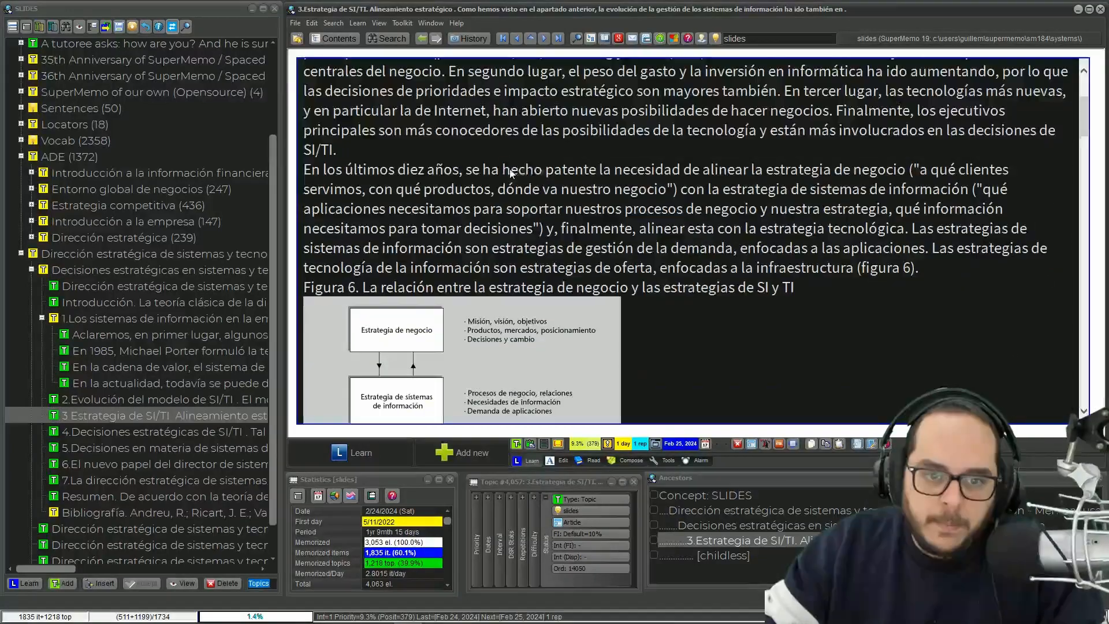
double_click(520, 168)
scroll(422, 150, down, 4)
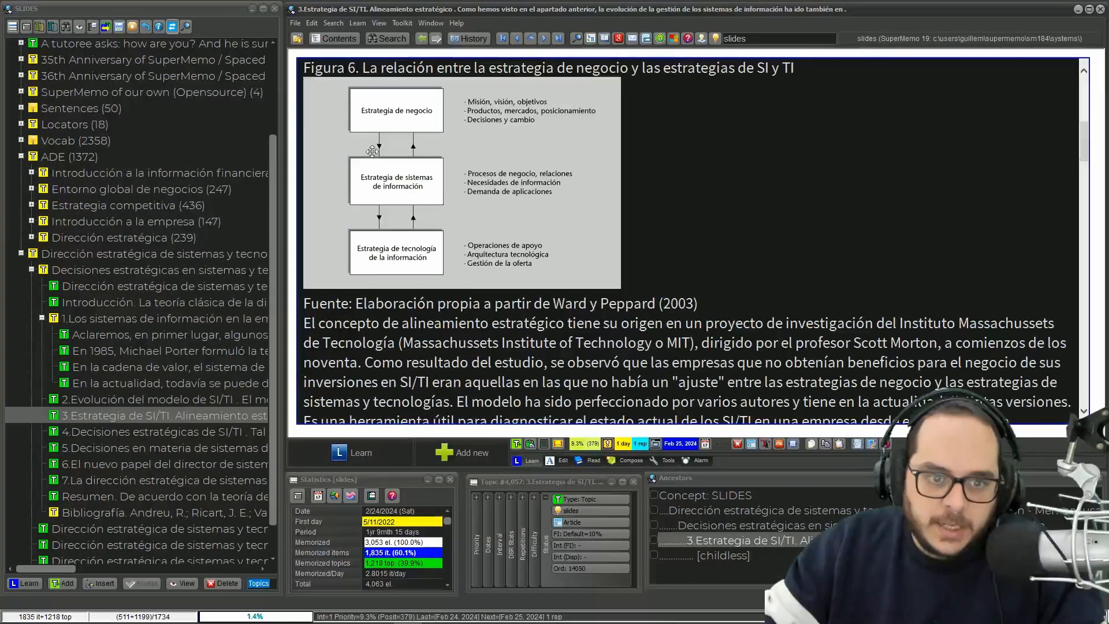
scroll(452, 160, down, 4)
scroll(688, 242, down, 10)
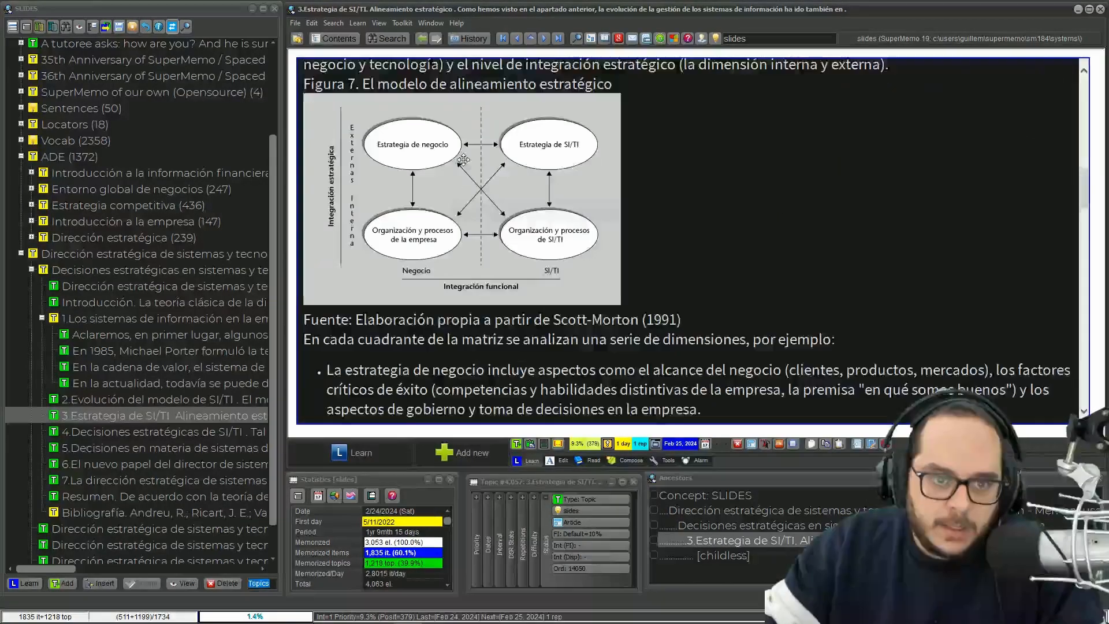
click(136, 479)
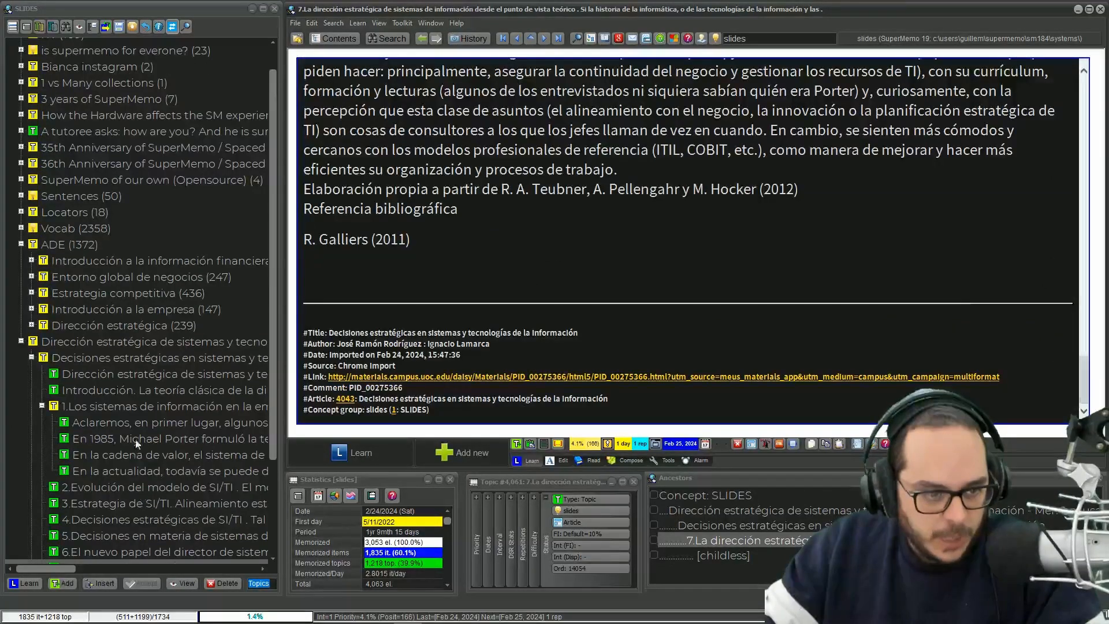
- Return from the UOC campus page to SuperMemo and view the "Aclaremos, en primer lugar" and "En la cadena de valor" extracts
click(143, 424)
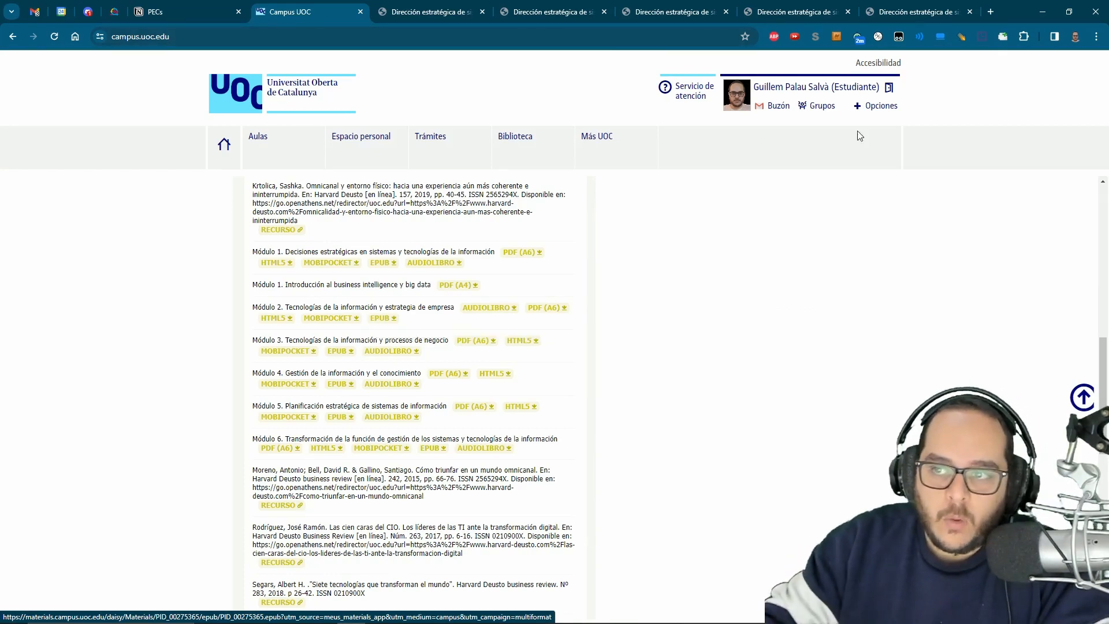
click(1044, 11)
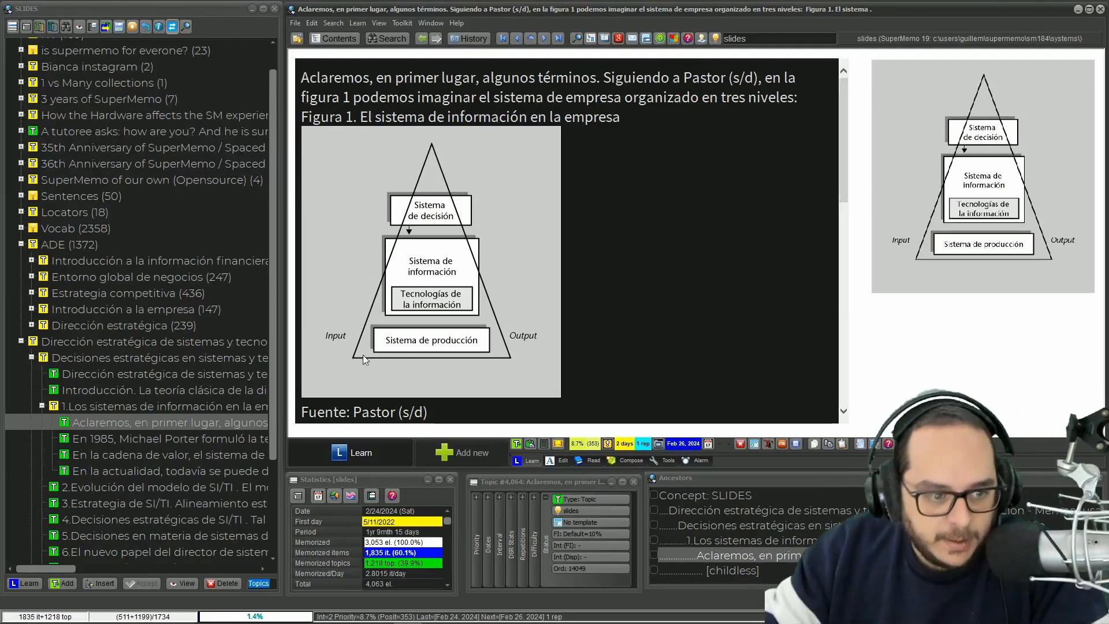
click(162, 454)
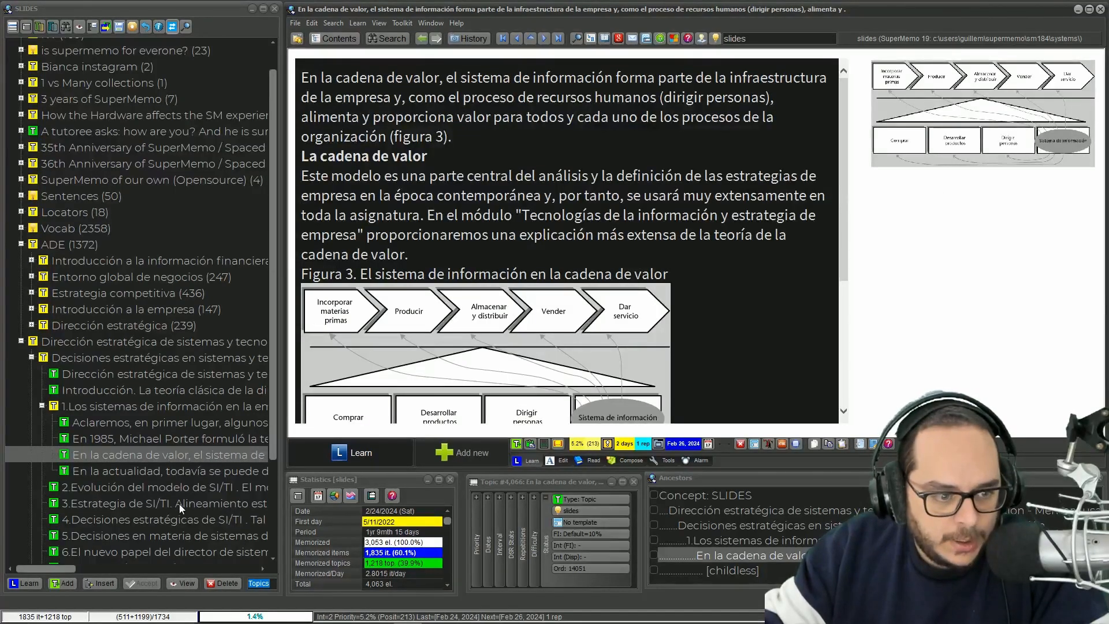
- Review the start of topic "2.Evolución del modelo de SI/TI" and delete that topic from the collection
click(176, 488)
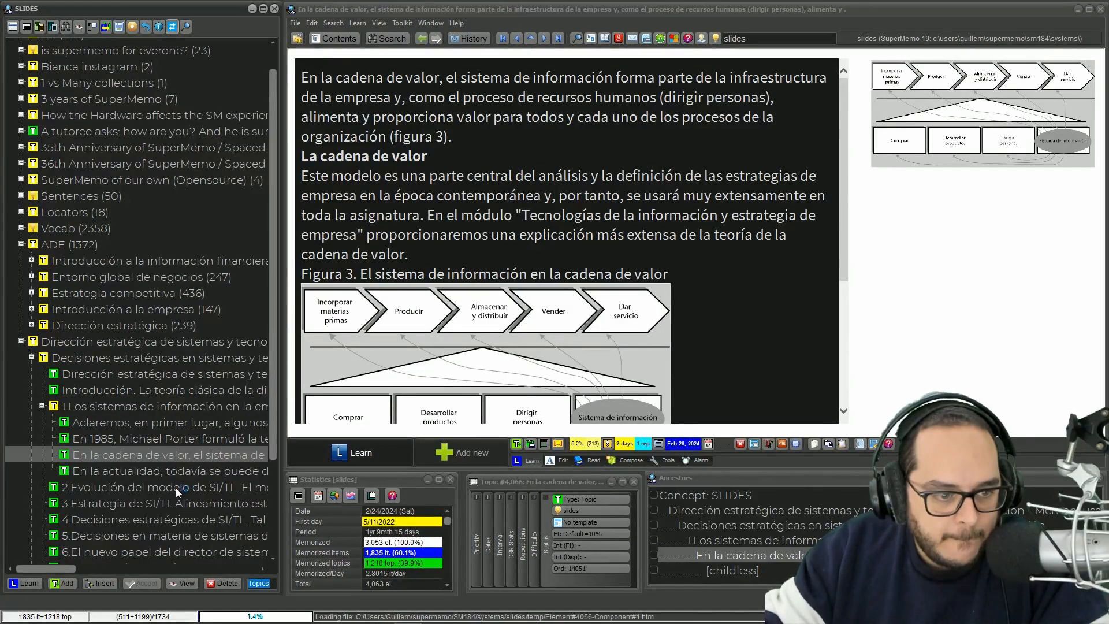
click(488, 235)
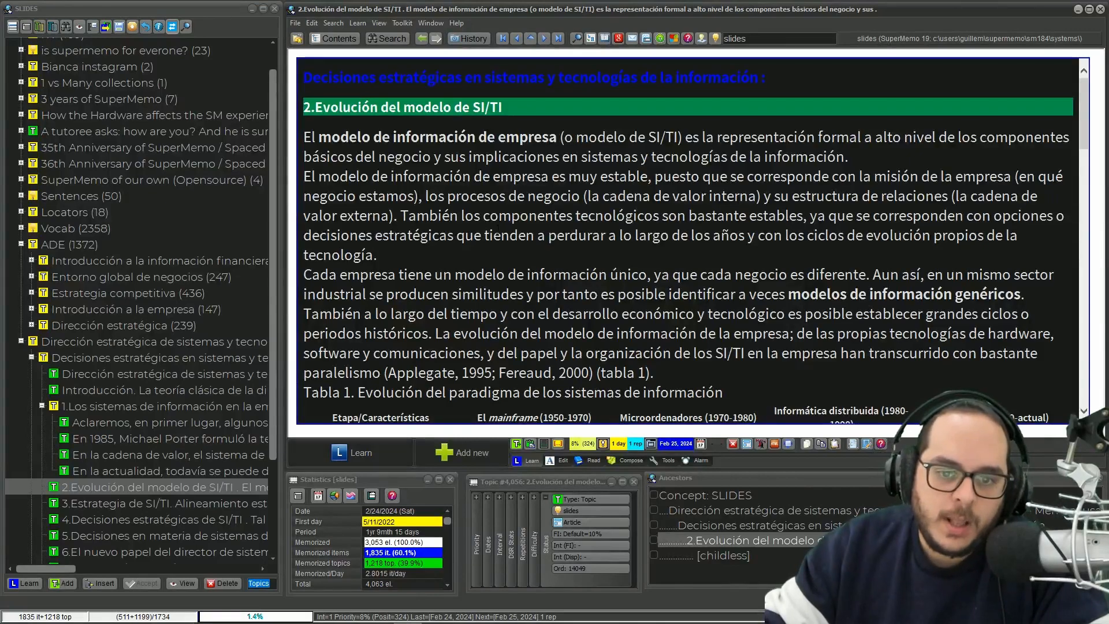
scroll(488, 235, down, 2)
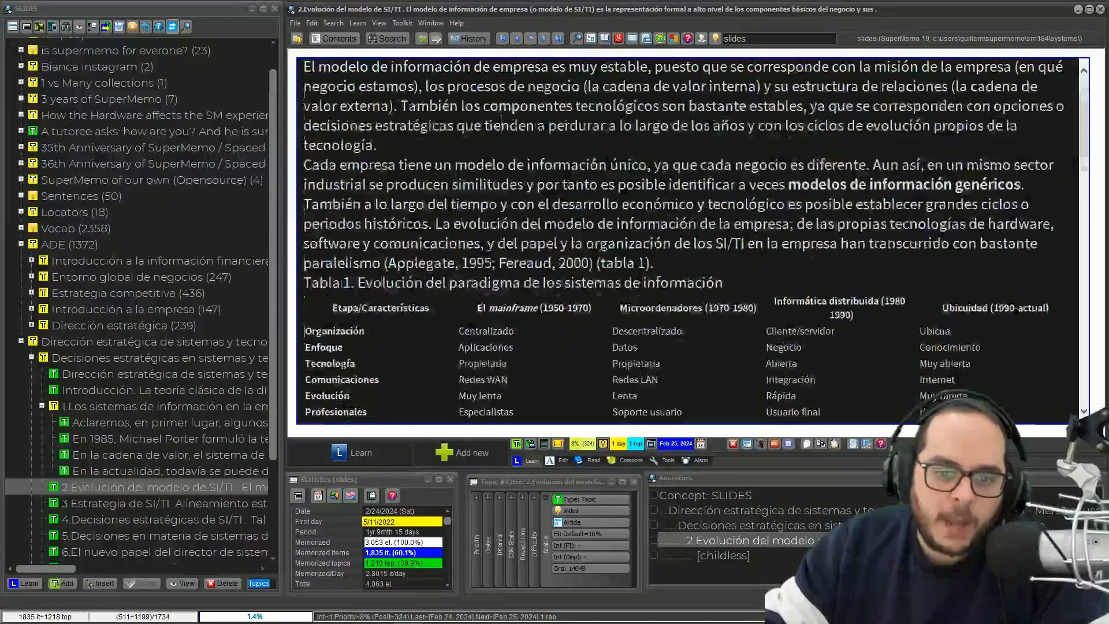
click(142, 554)
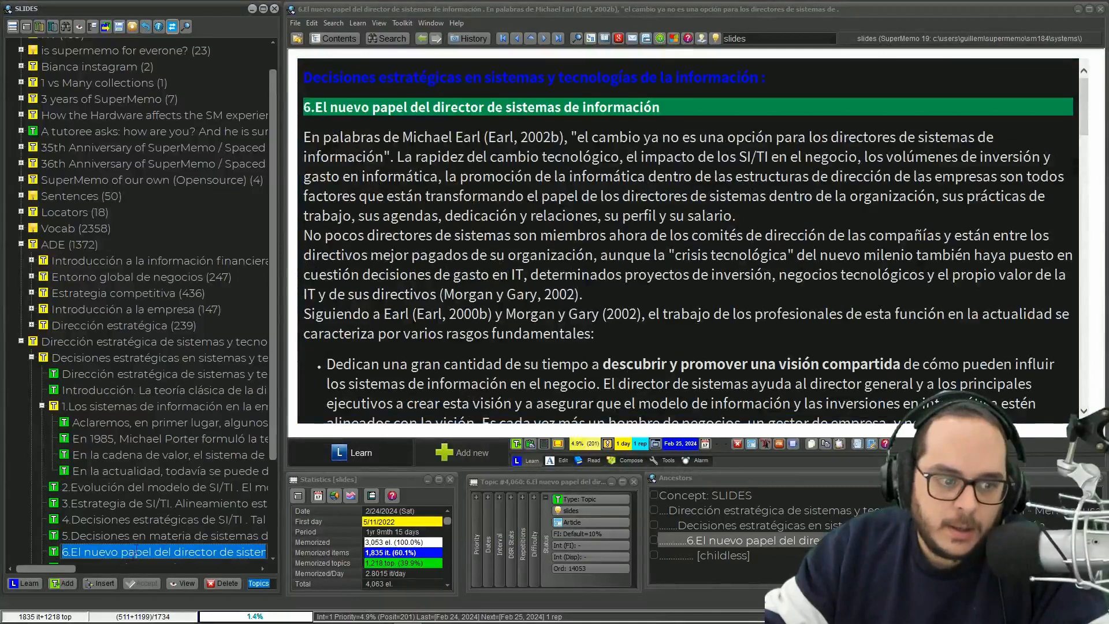
click(148, 490)
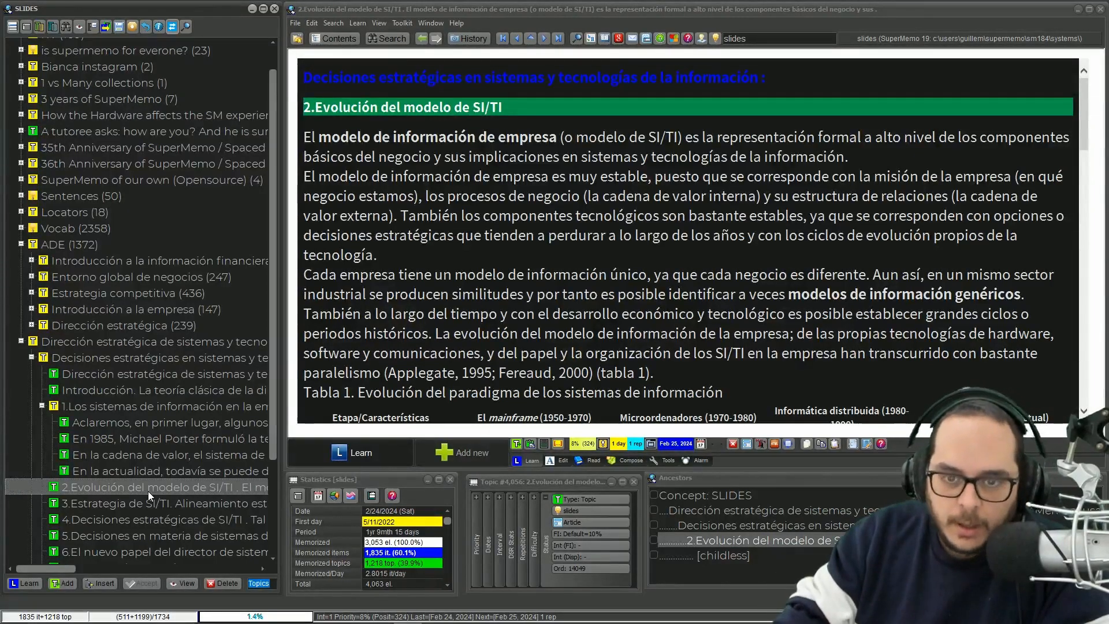
key(Down)
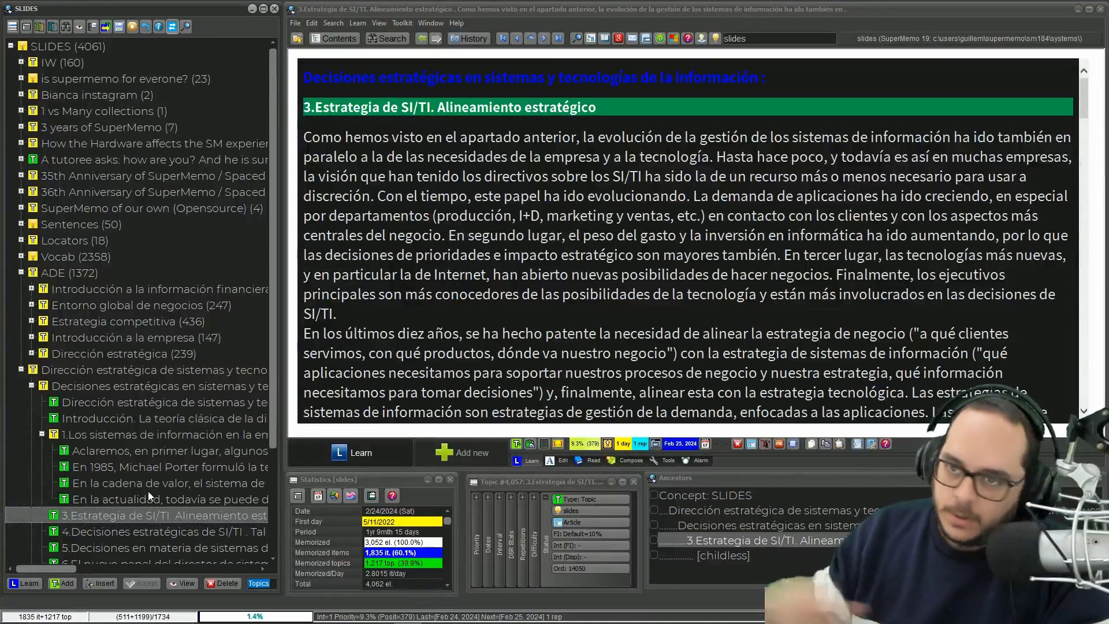
- Extract the sistema de producción passage beginning "En la base de la pirámide" from the "Aclaremos, en primer lugar" topic
scroll(148, 491, down, 2)
click(175, 453)
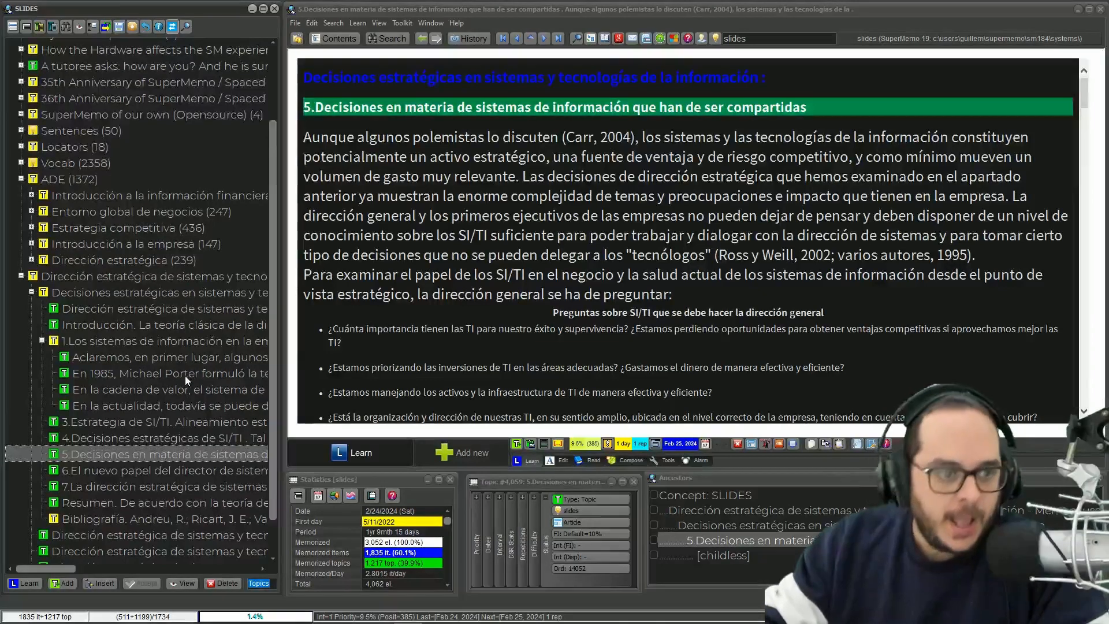
click(196, 357)
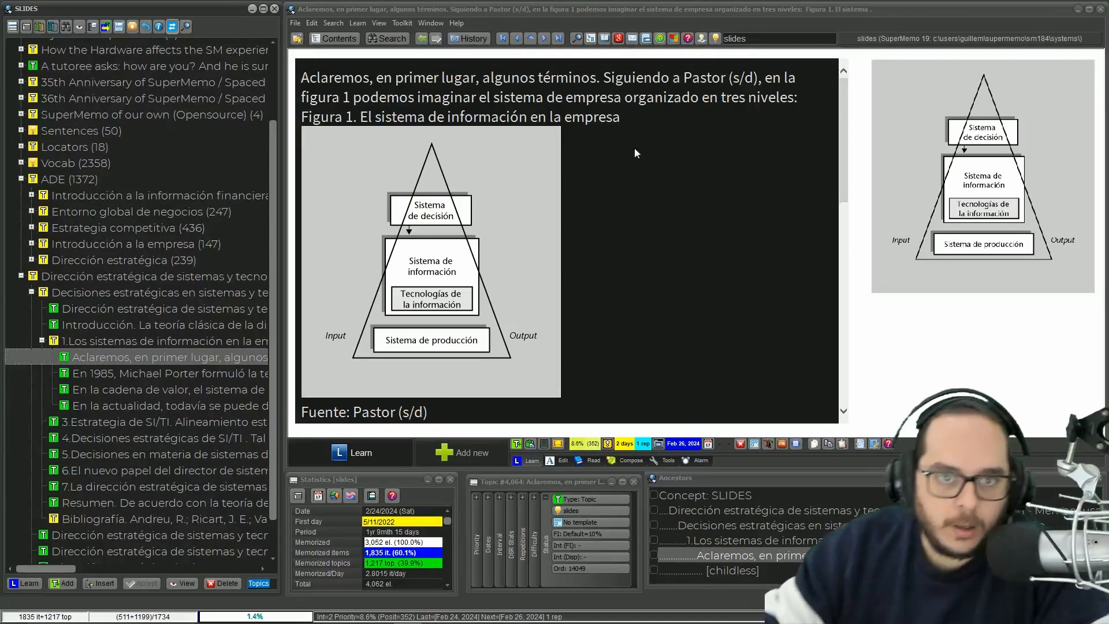
click(624, 116)
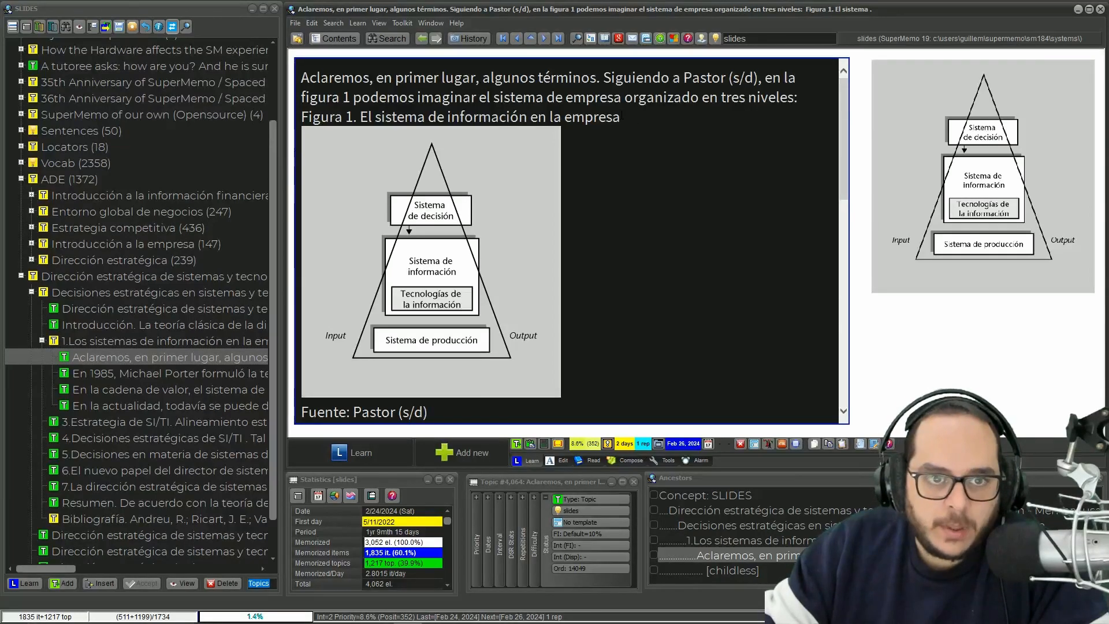
drag(623, 119, 405, 113)
click(597, 161)
scroll(597, 165, down, 2)
scroll(598, 165, down, 4)
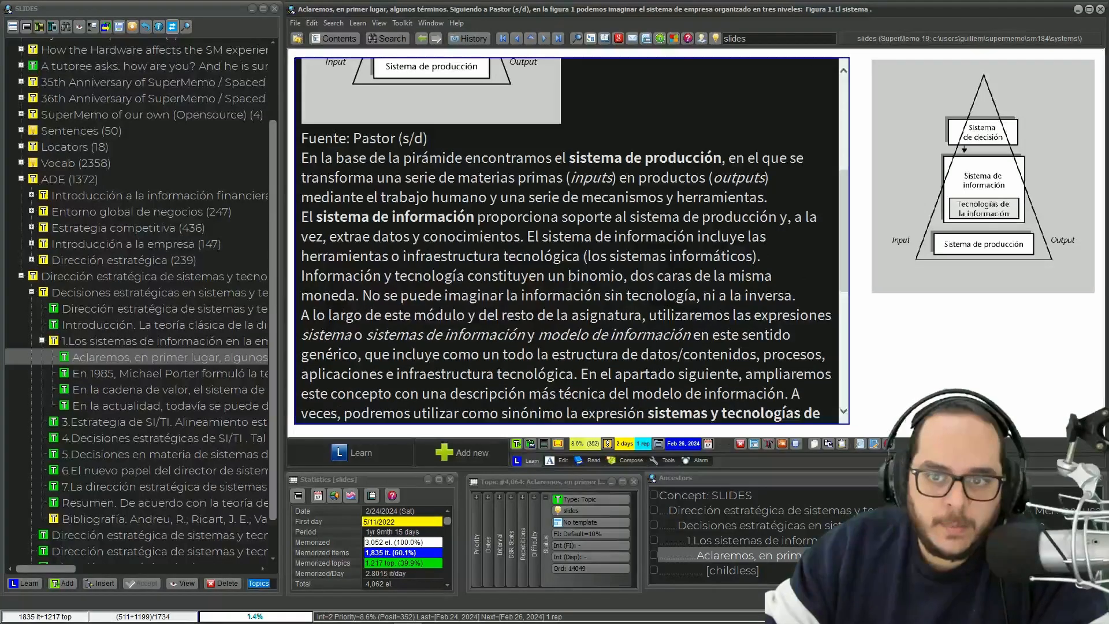
drag(302, 158, 766, 198)
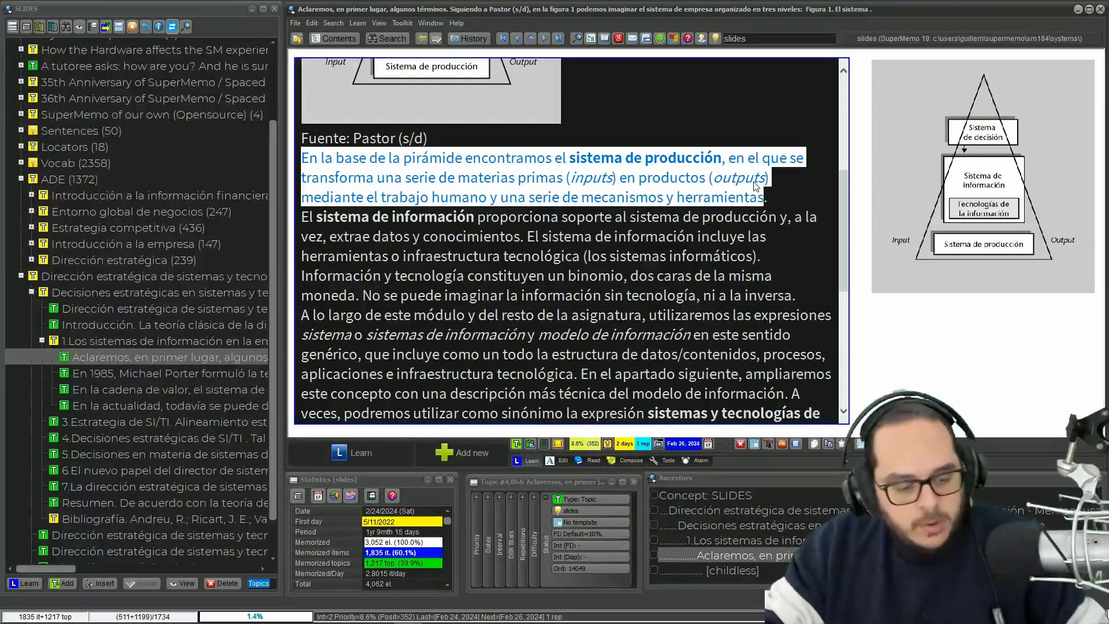
key(alt+x)
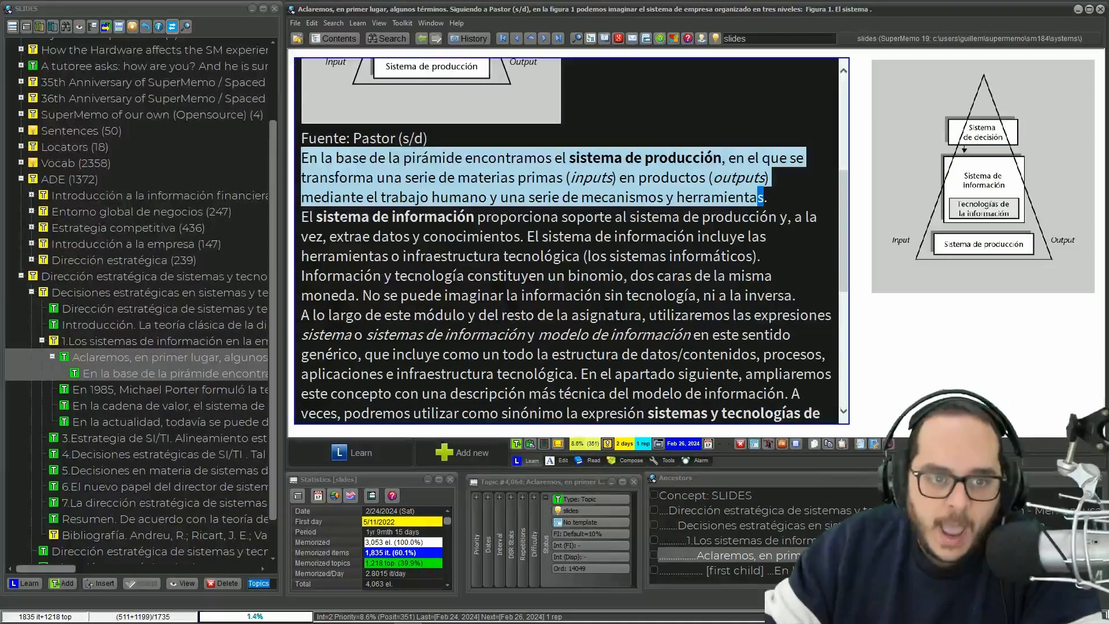
- Extract the passage from "El sistema de información proporciona soporte" through "dos caras de la misma moneda" in the same topic
drag(301, 217, 349, 294)
key(alt+x)
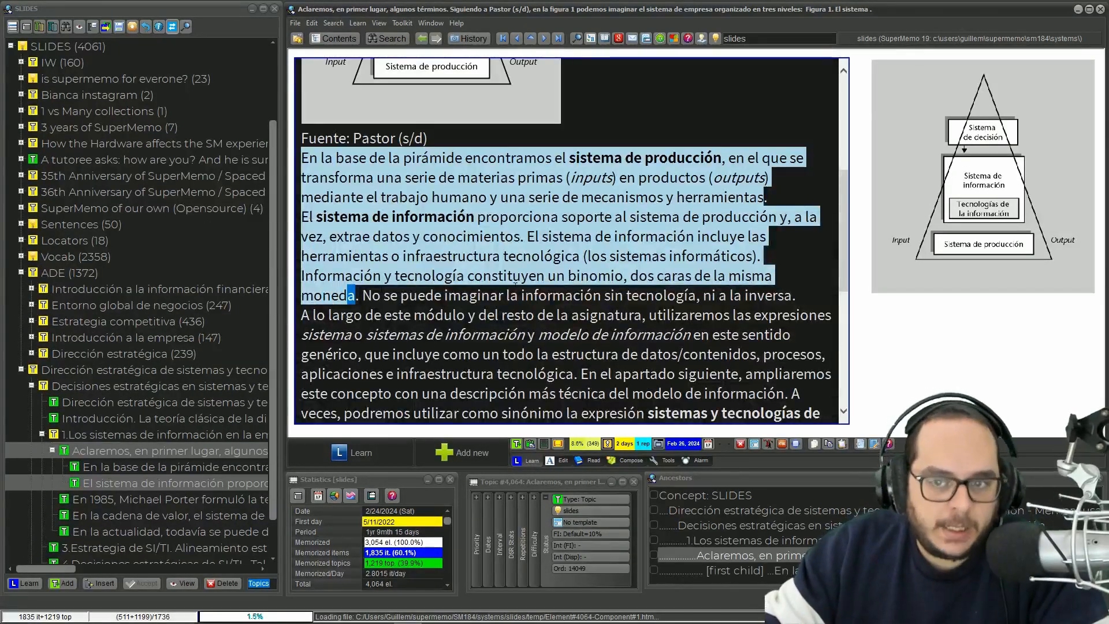
scroll(516, 284, down, 3)
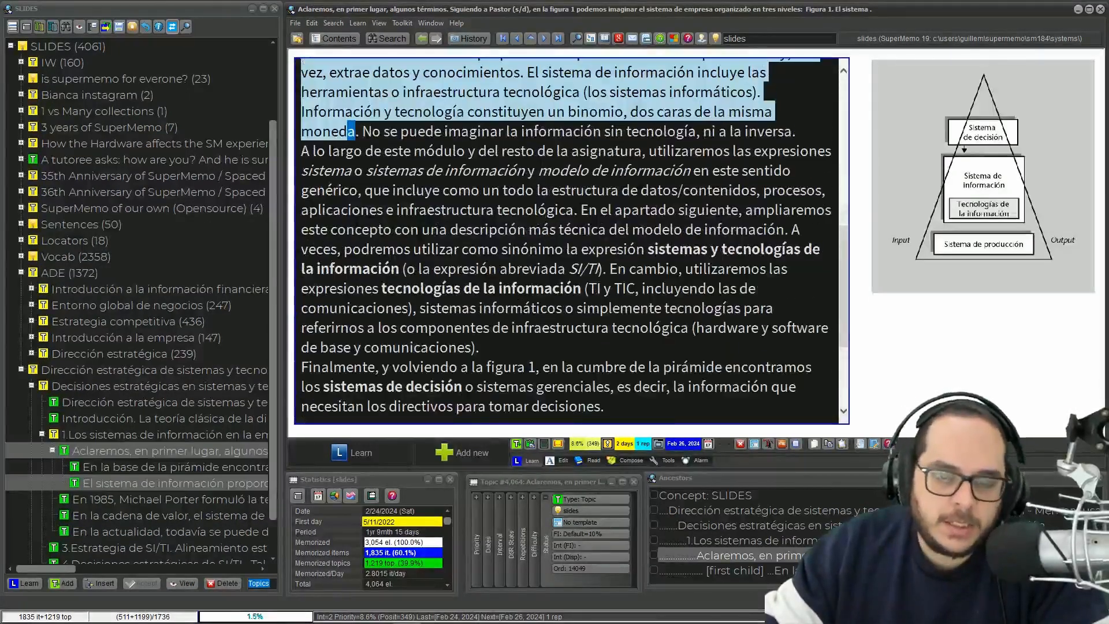
scroll(462, 157, down, 1)
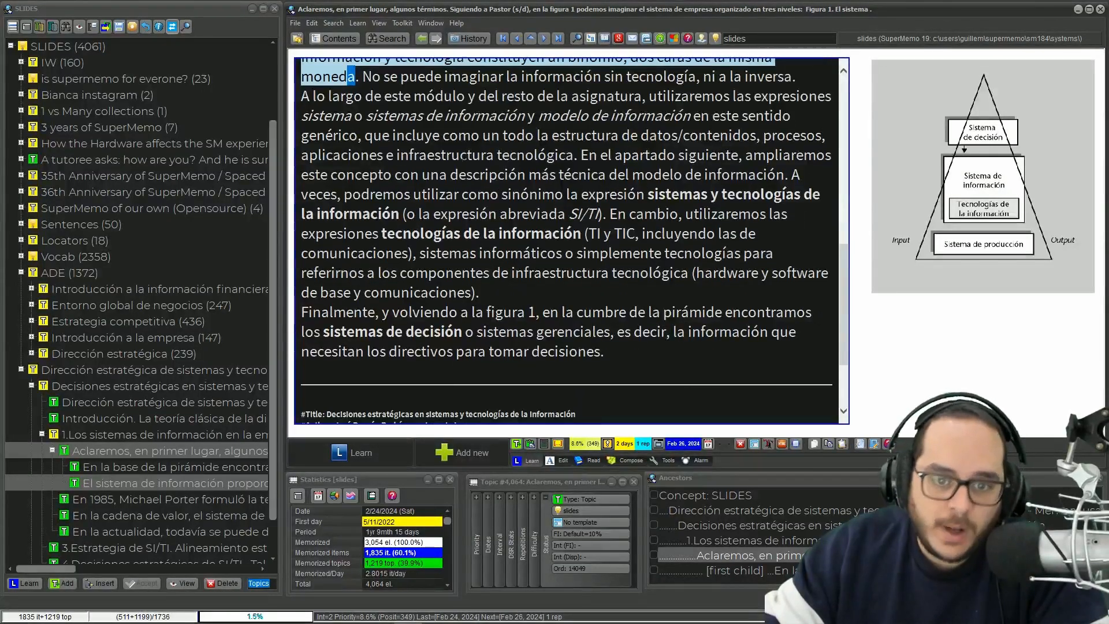
- Extract the passage beginning "A veces, podremos utilizar" and the one from "figura 1, en la cumbre" through "tomar decisiones" in the "Aclaremos" topic
scroll(464, 158, up, 1)
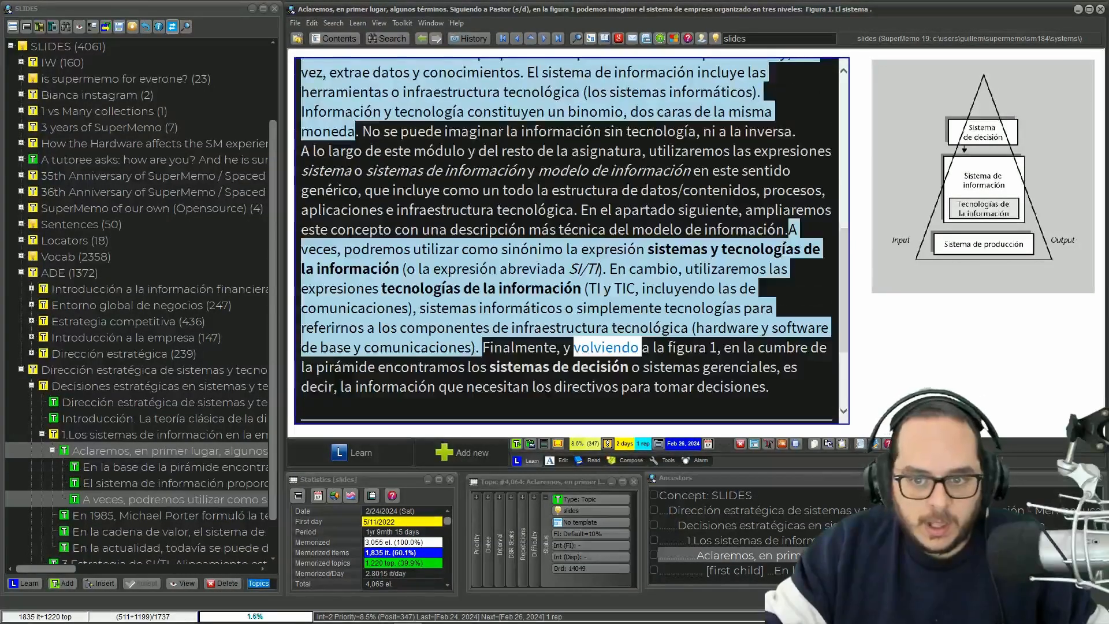
click(669, 349)
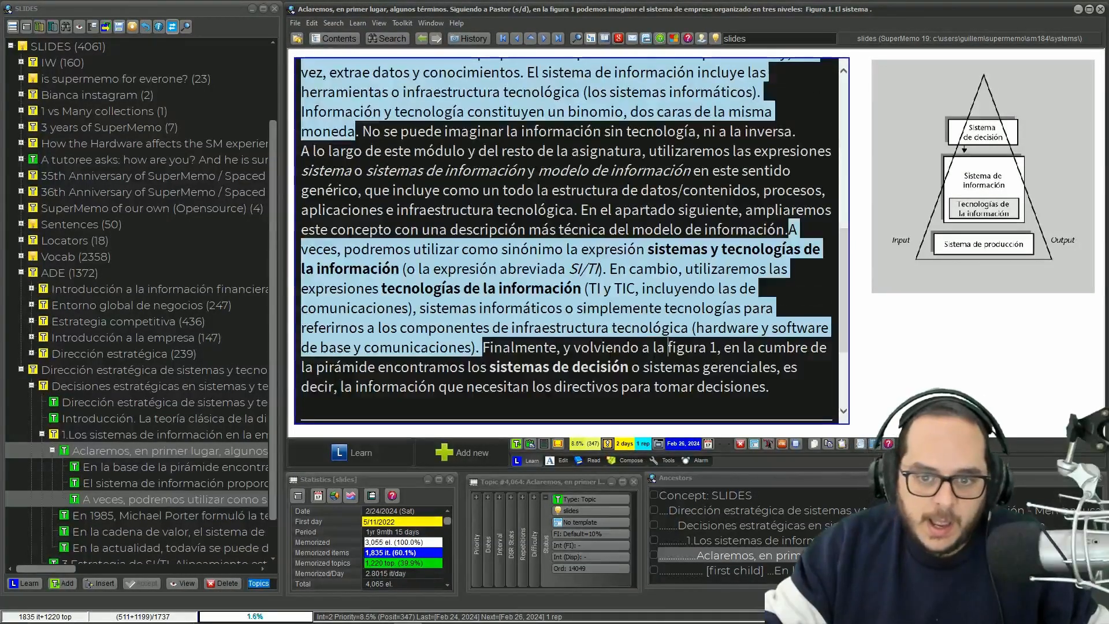
drag(668, 348, 759, 391)
key(alt+x)
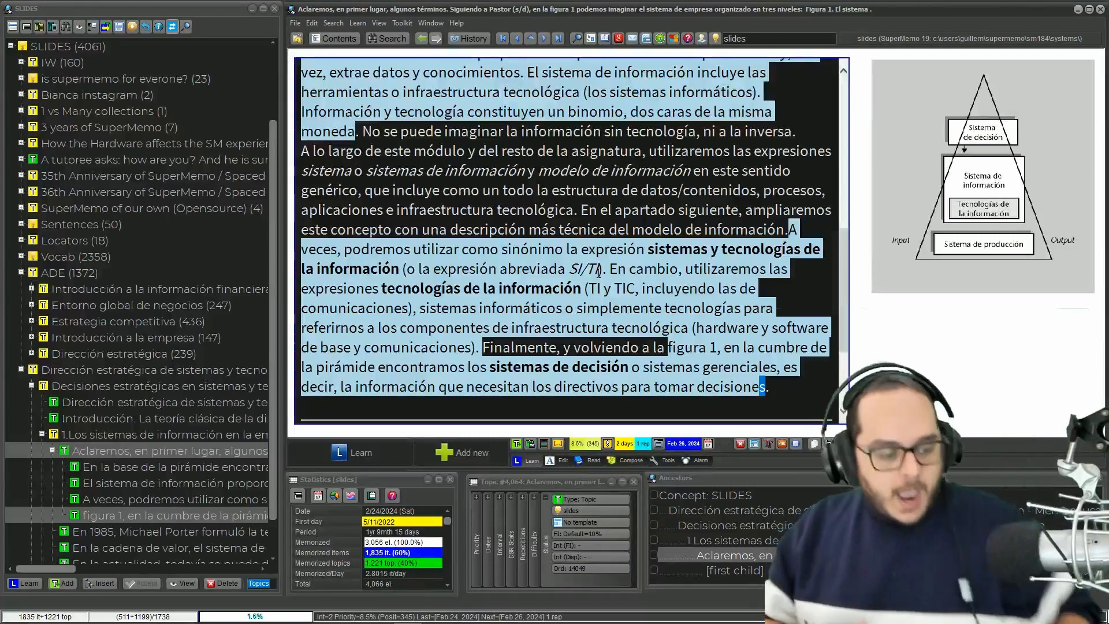
- Mark the "Aclaremos, en primer lugar" topic as done and check its repetition history
key(ctrl+shift+Return)
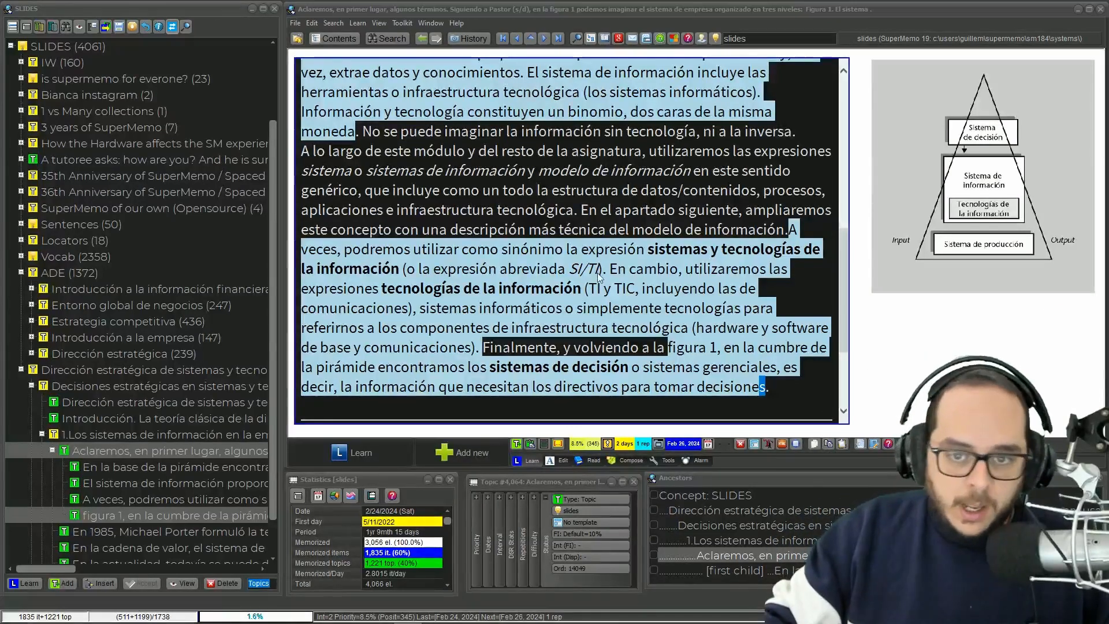
key(Return)
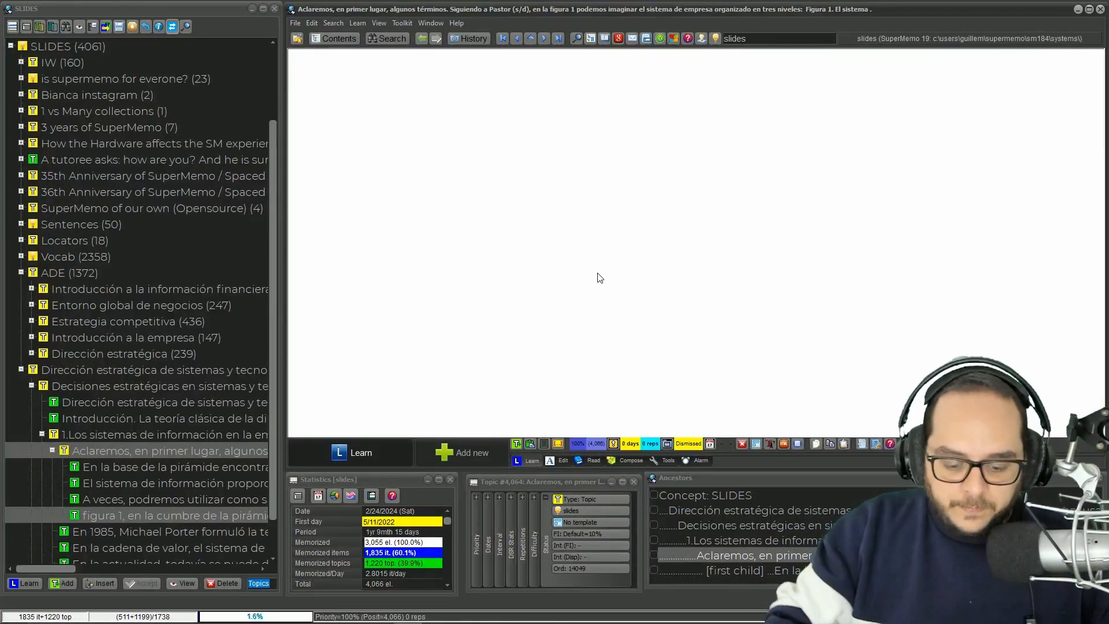
key(ctrl+shift+h)
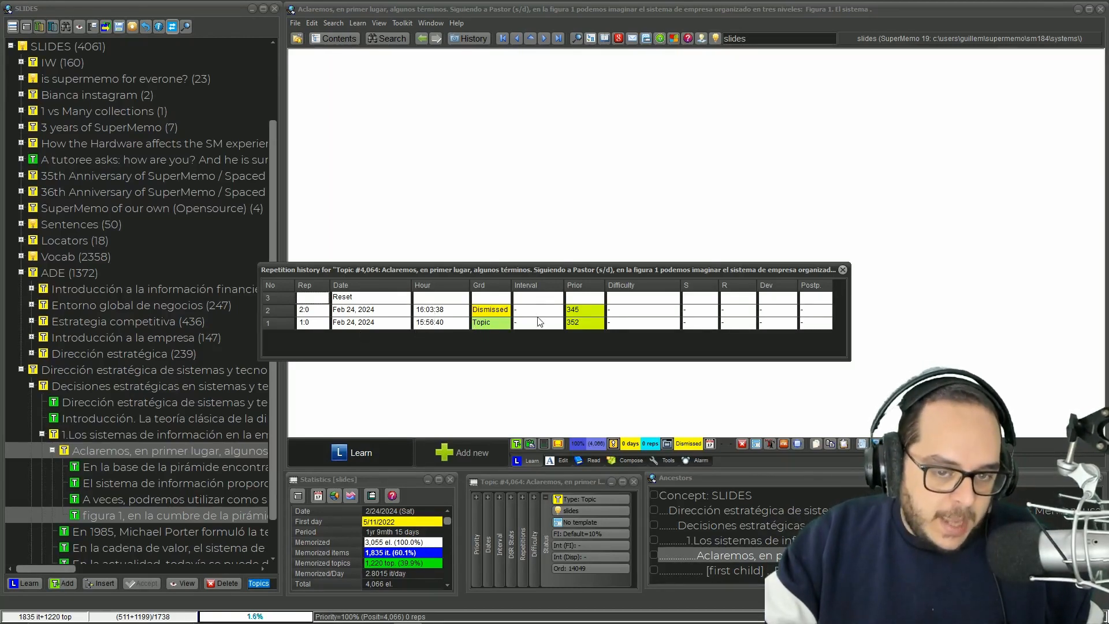
click(843, 270)
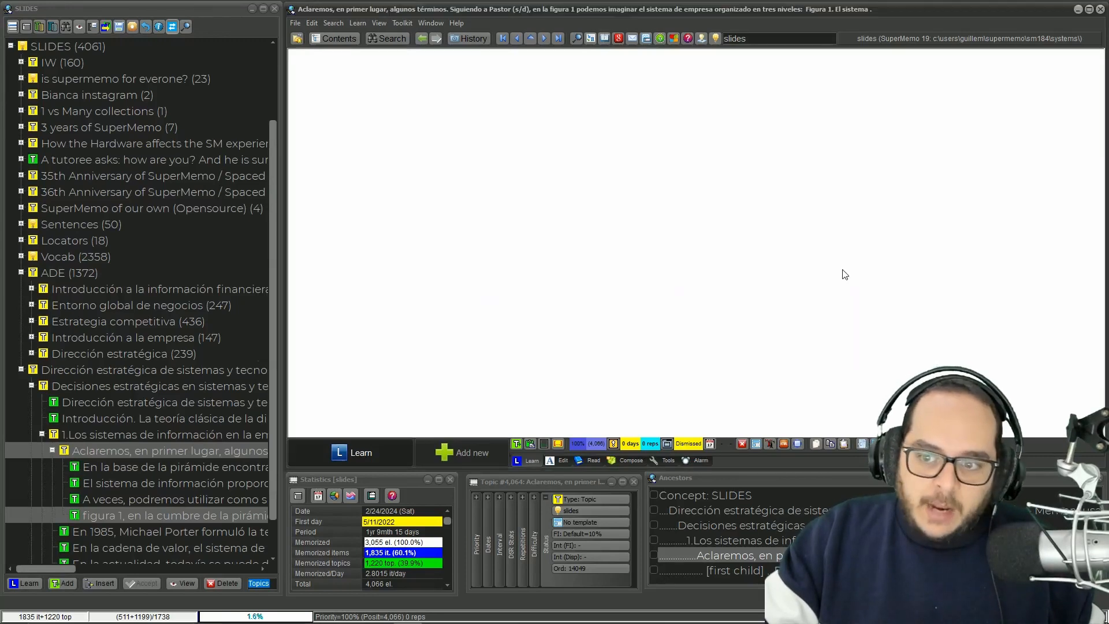
- Create clozes for "materias primas (inputs)", "productos (outputs)" and "sistema de producción" in the "En la base de la pirámide" extract, and dismiss that extract
click(178, 469)
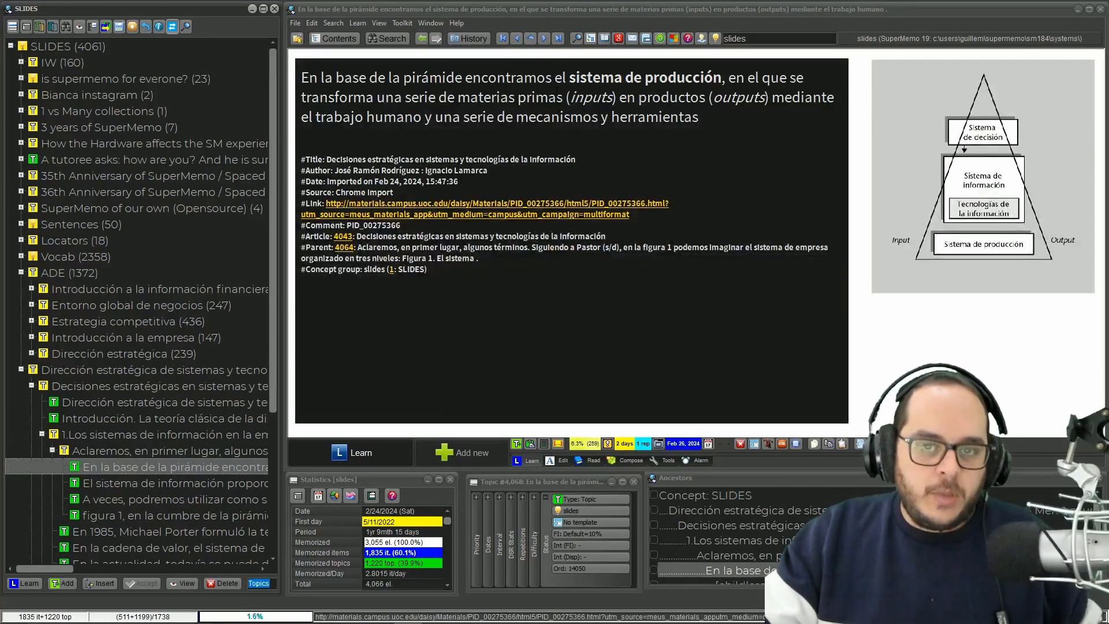
click(548, 97)
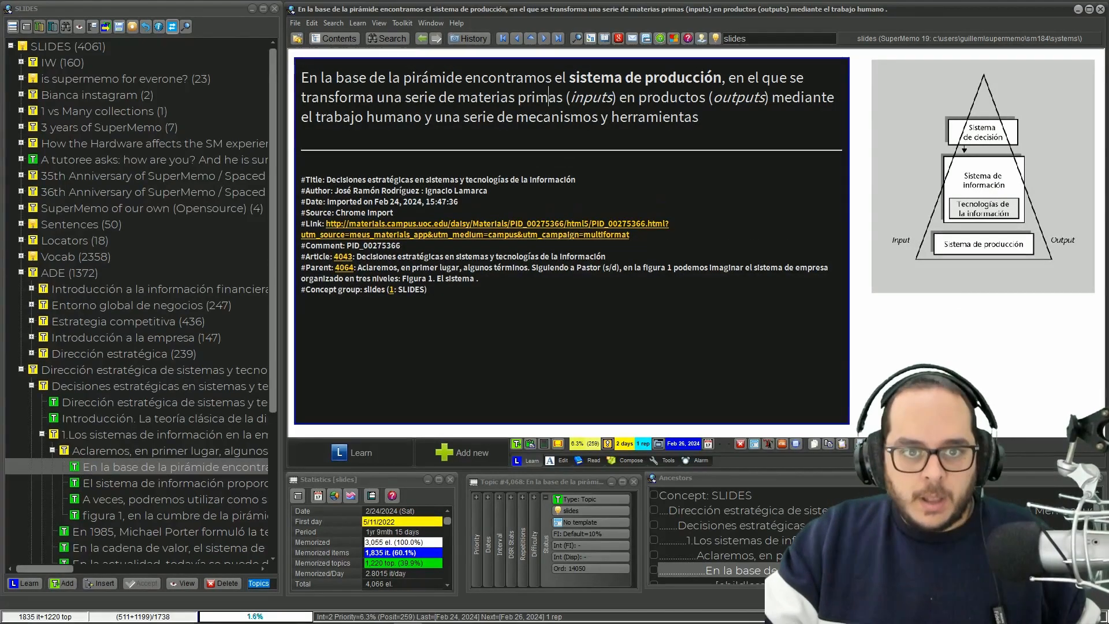
drag(484, 98, 618, 101)
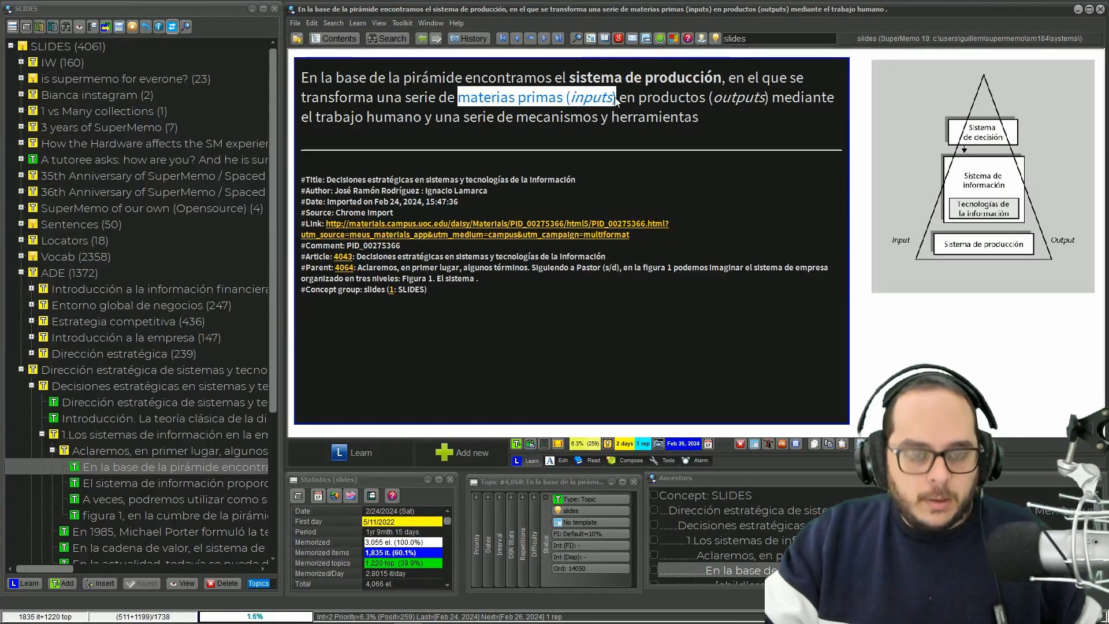
key(alt+z)
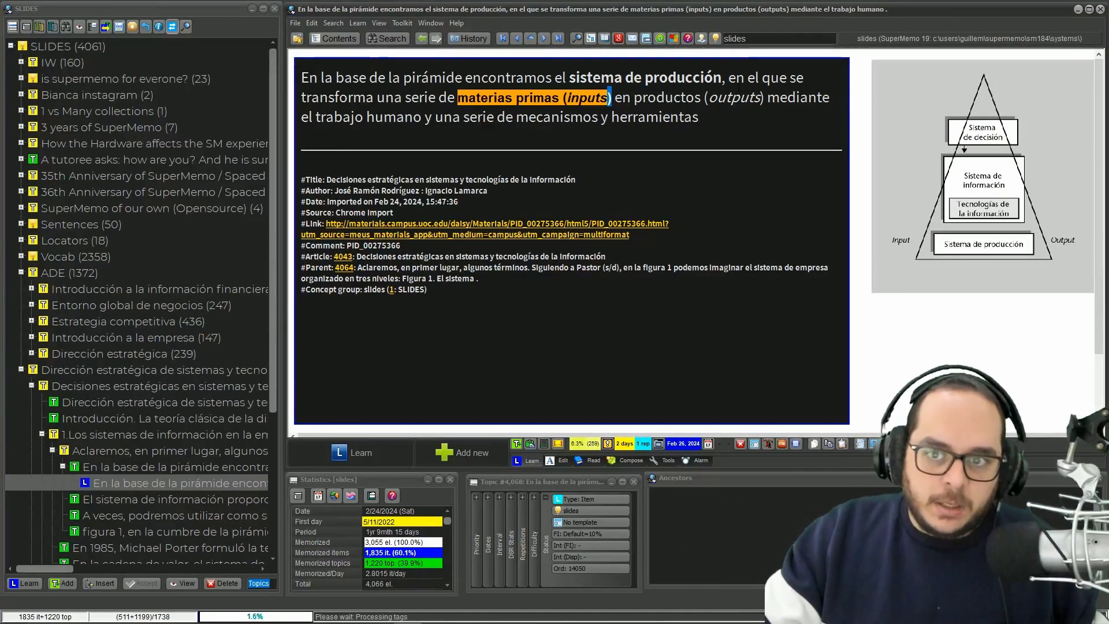
drag(634, 98, 571, 77)
key(alt+z)
key(alt+z)
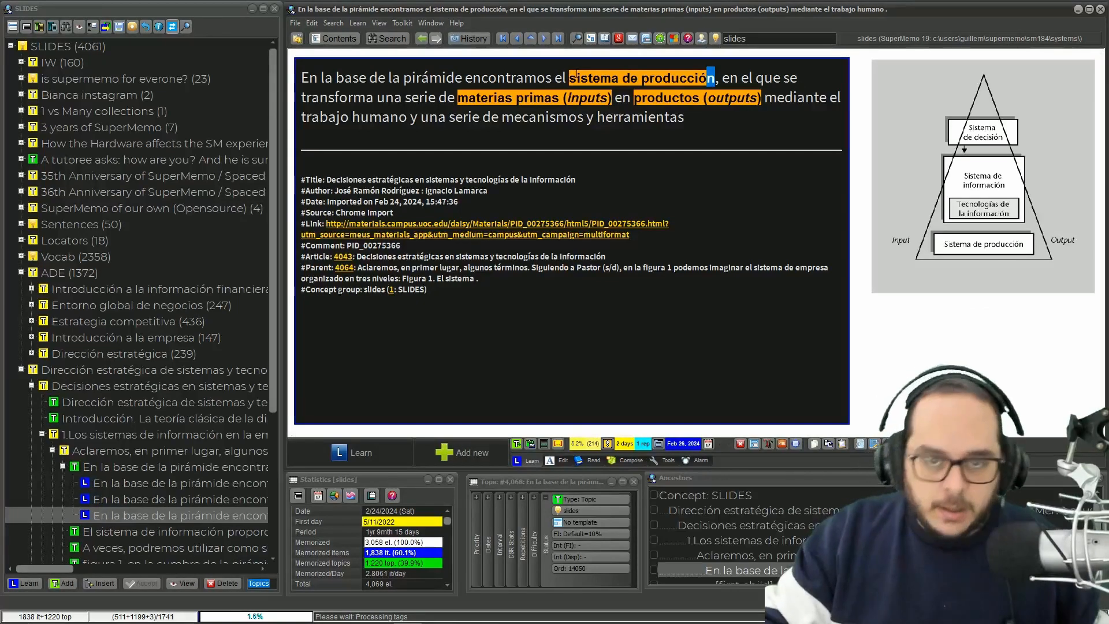
key(ctrl+d)
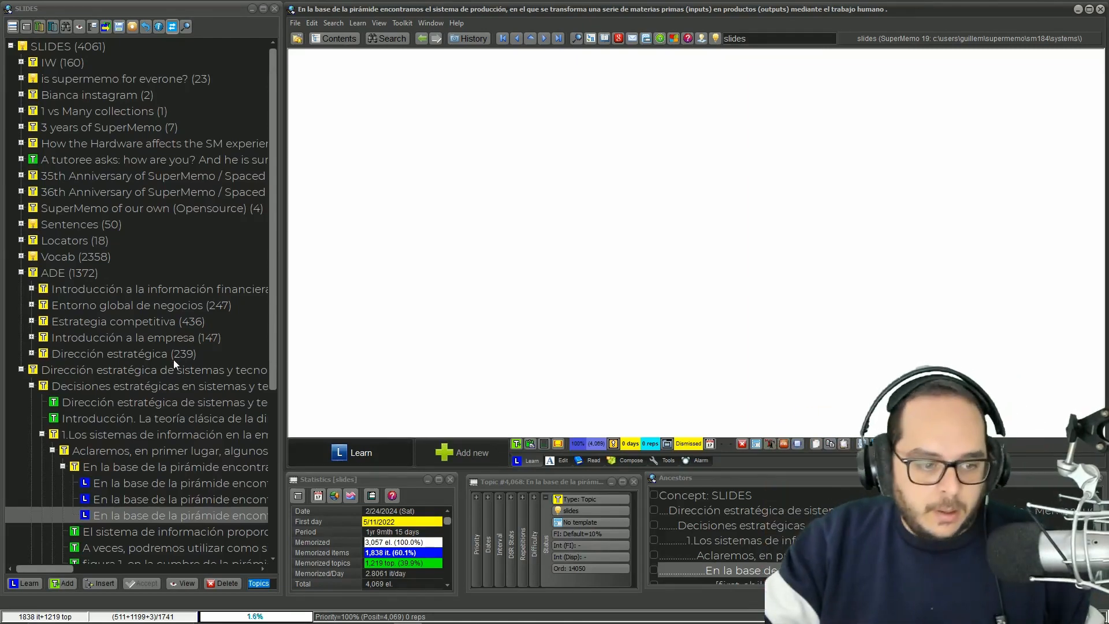
- View the "El sistema de información proporciona soporte" extract and collapse the "1.Los sistemas de información" branch
click(160, 528)
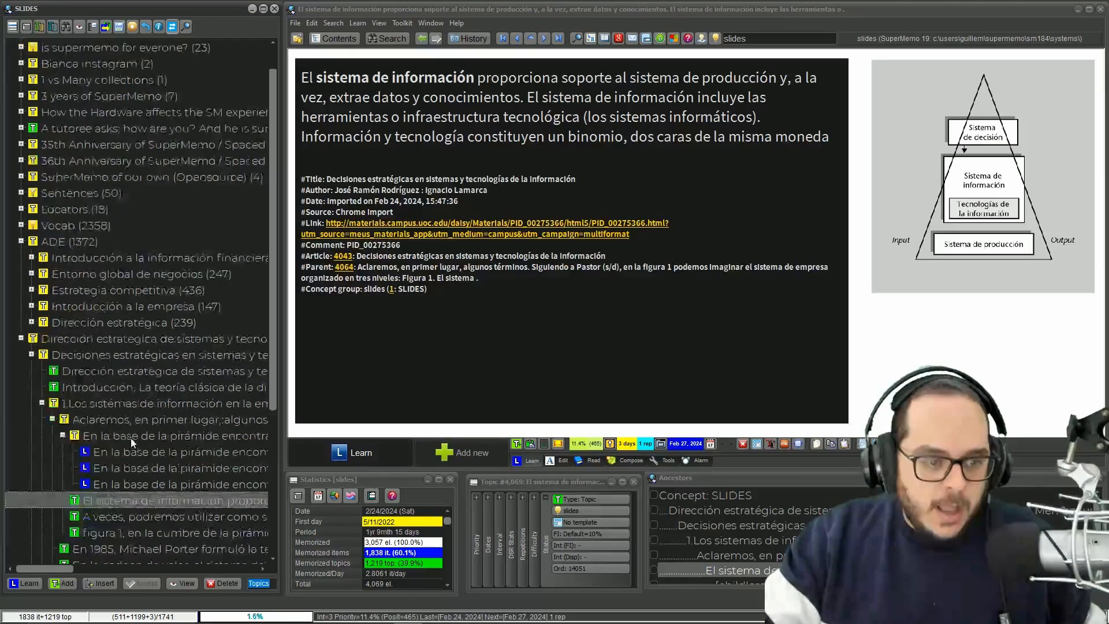
scroll(131, 438, down, 1)
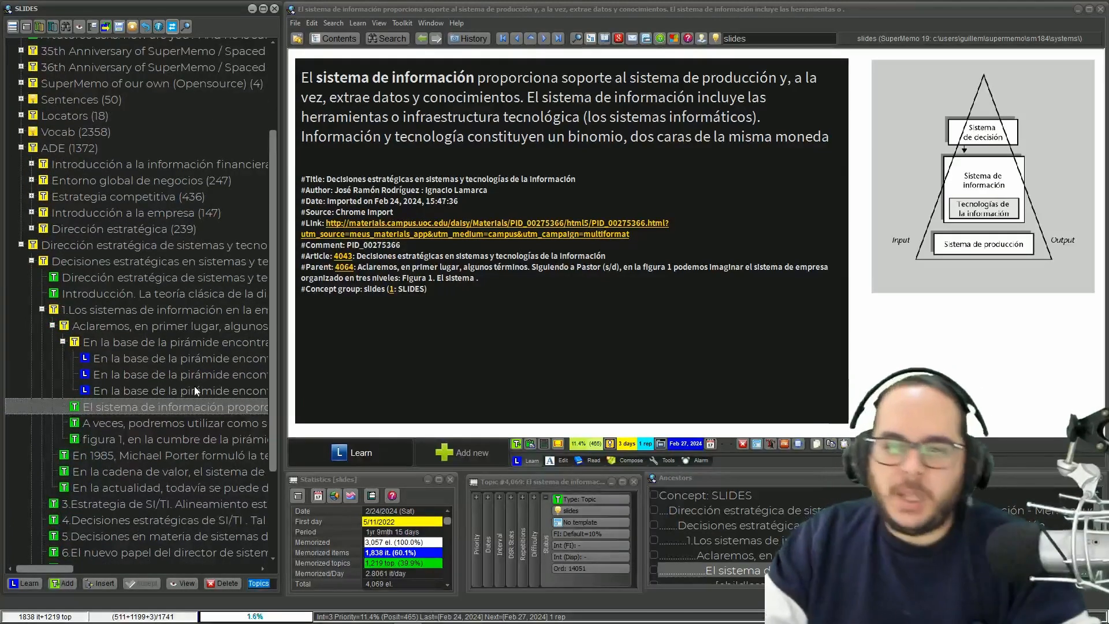
click(40, 311)
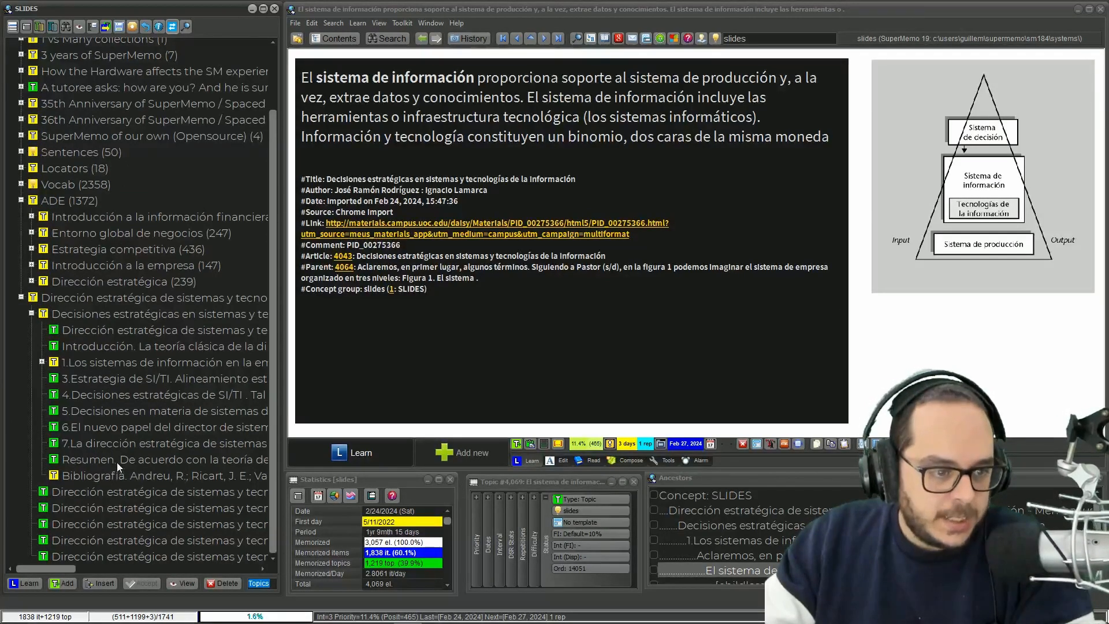
- Extract the passage from "La dirección general ha de asegurar" through the figure 10 source line in topic "5.Decisiones en materia de sistemas de información"
click(119, 408)
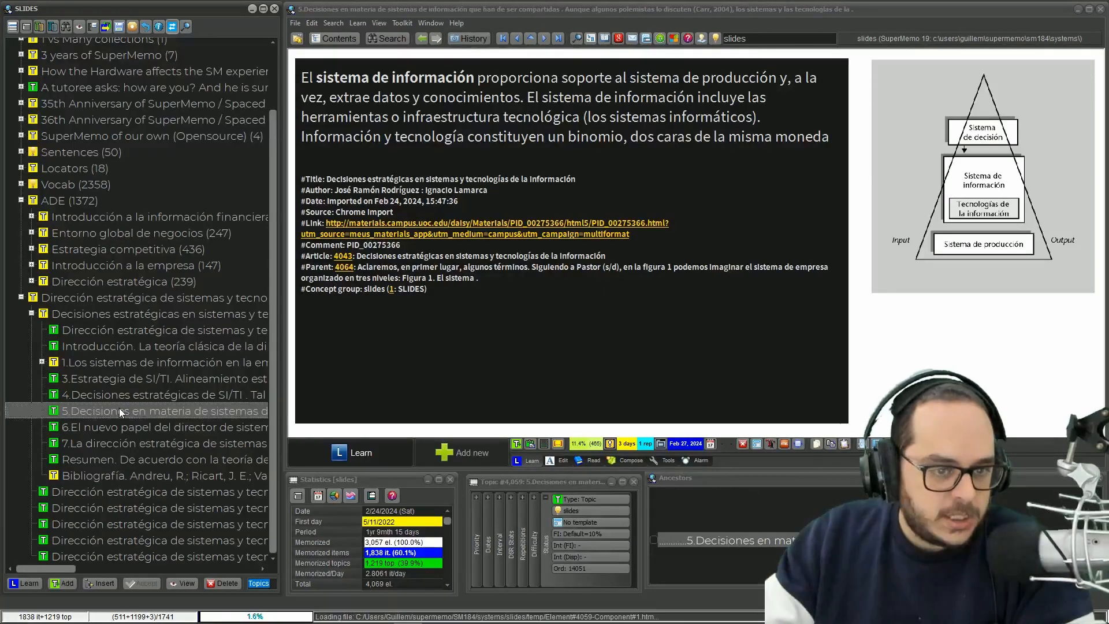
scroll(469, 210, up, 10)
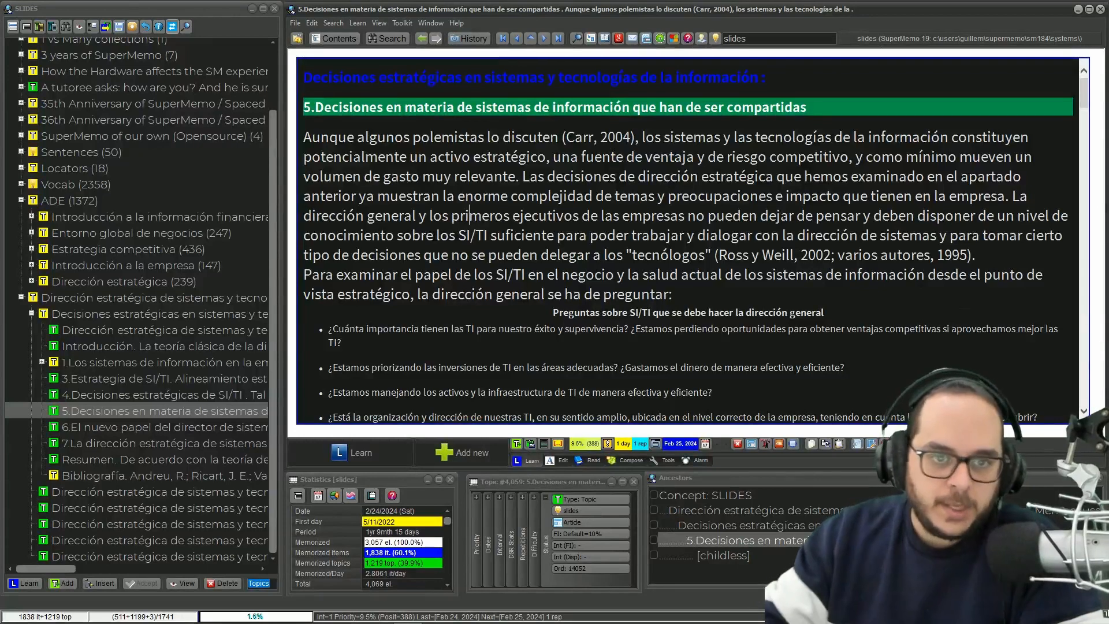
scroll(469, 215, down, 5)
drag(303, 155, 732, 425)
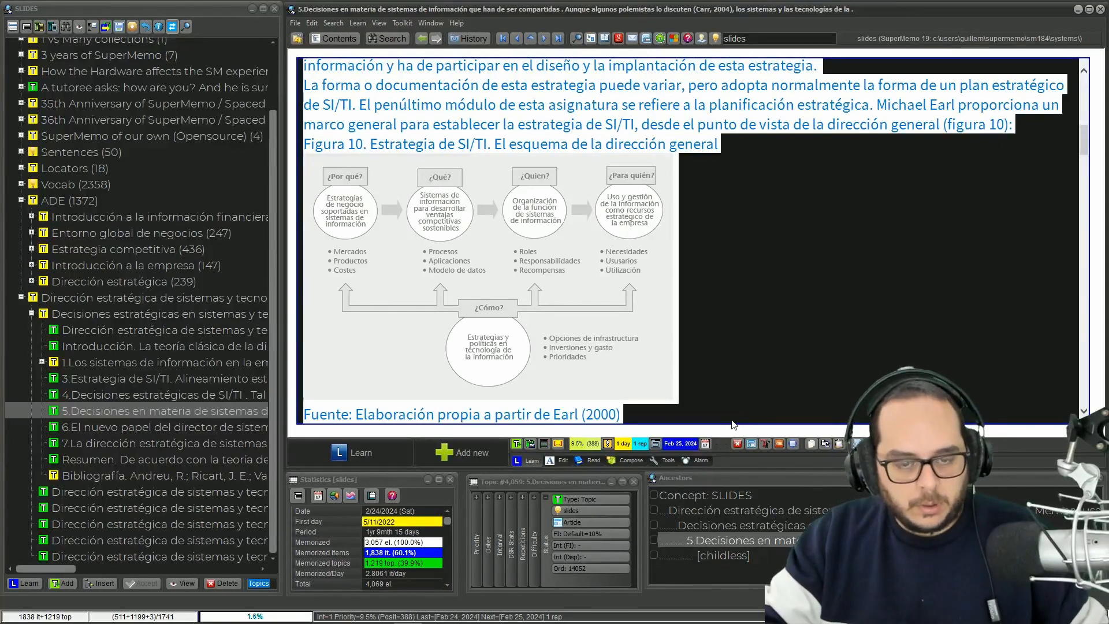
key(alt+x)
scroll(653, 280, down, 4)
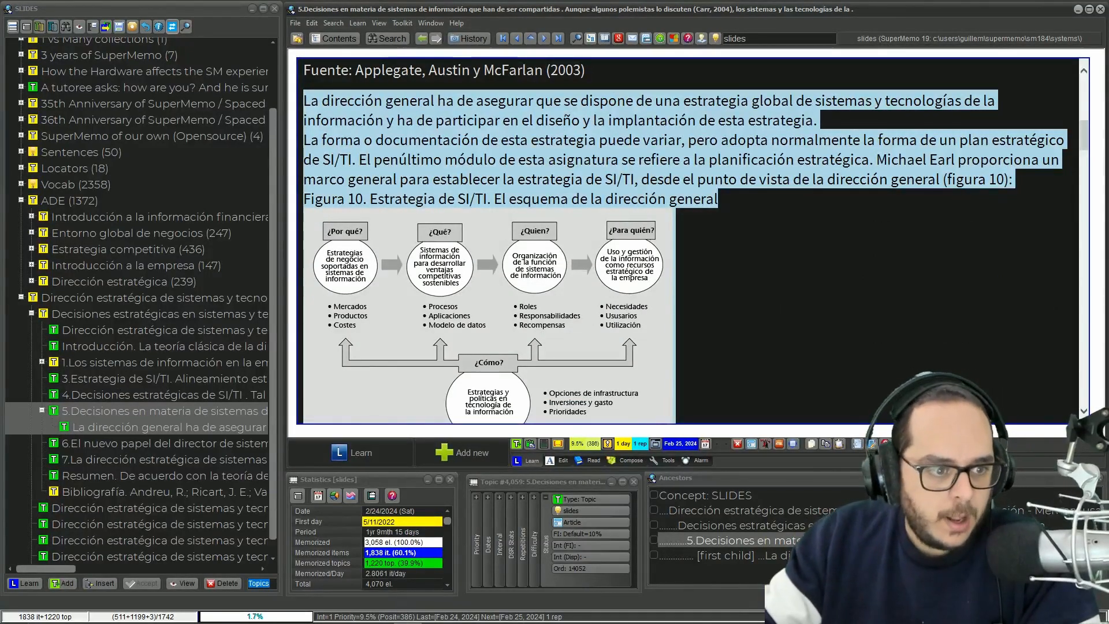
- Expand the "1.Los sistemas de información" branch and view its "El sistema de información proporciona soporte" extract again
click(41, 363)
click(41, 363)
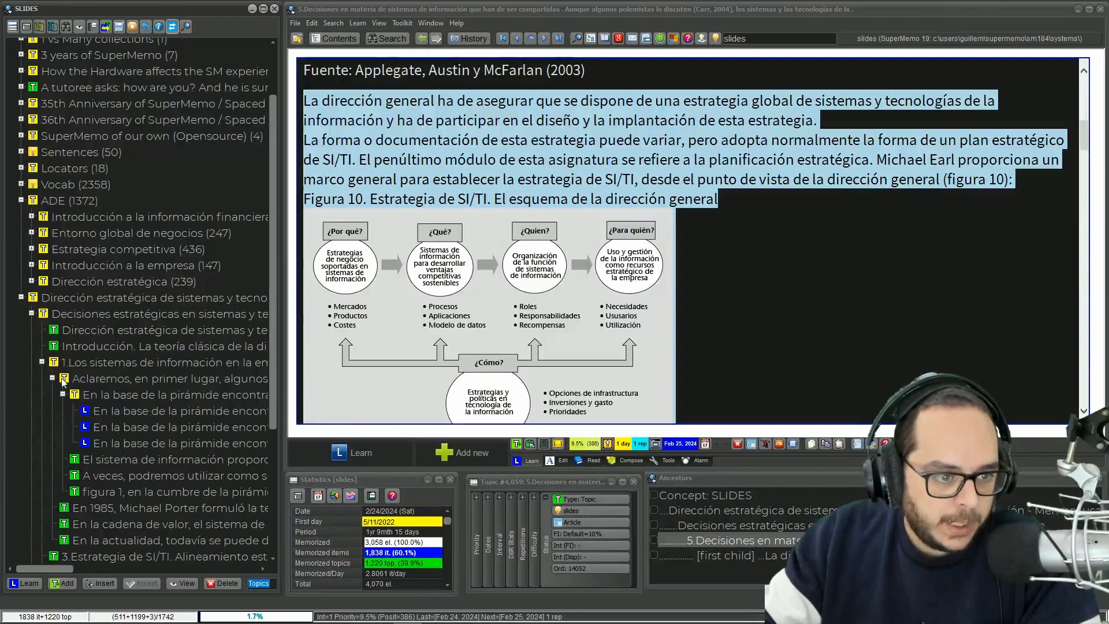
click(102, 461)
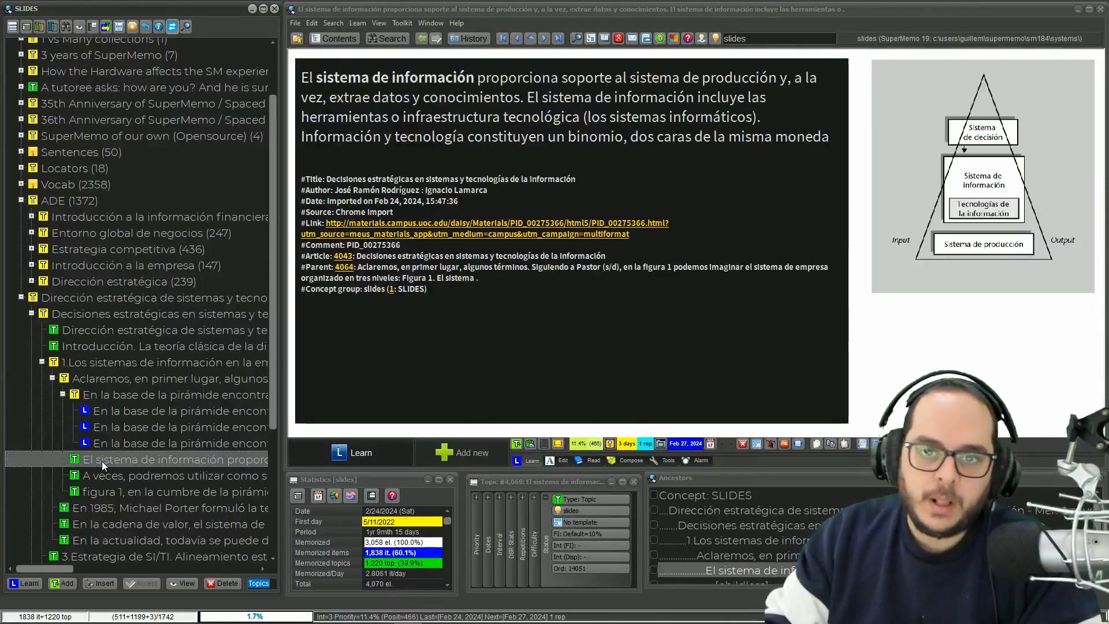
scroll(97, 449, down, 2)
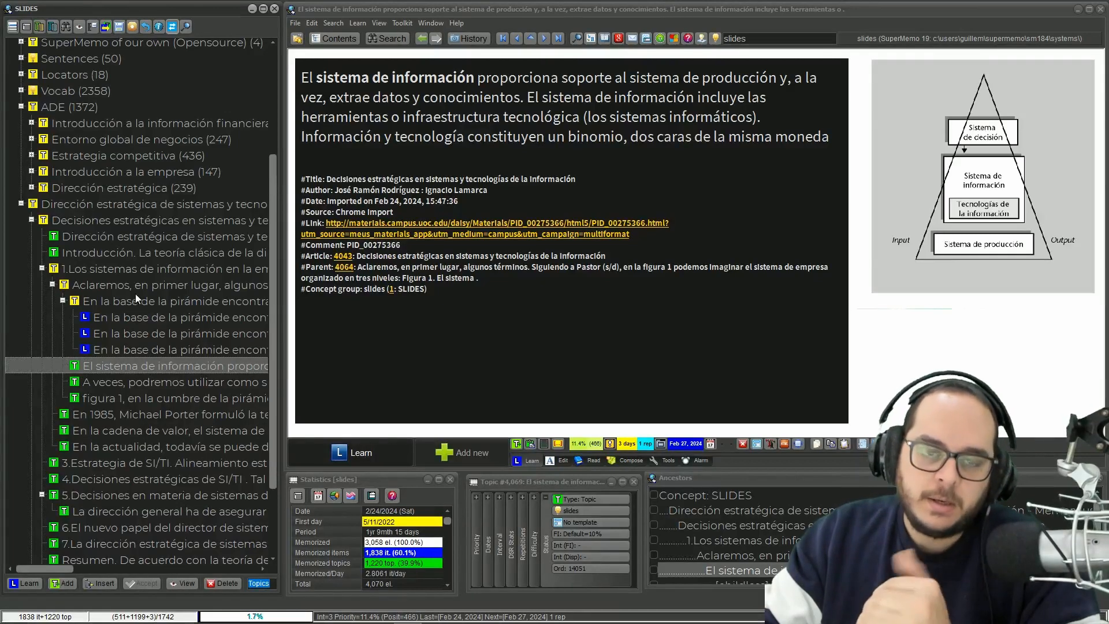
- Browse the elements of the "1.Los sistemas de información" branch, narrow the subset to memorized topics, and return to the contents tree and element view
double_click(140, 204)
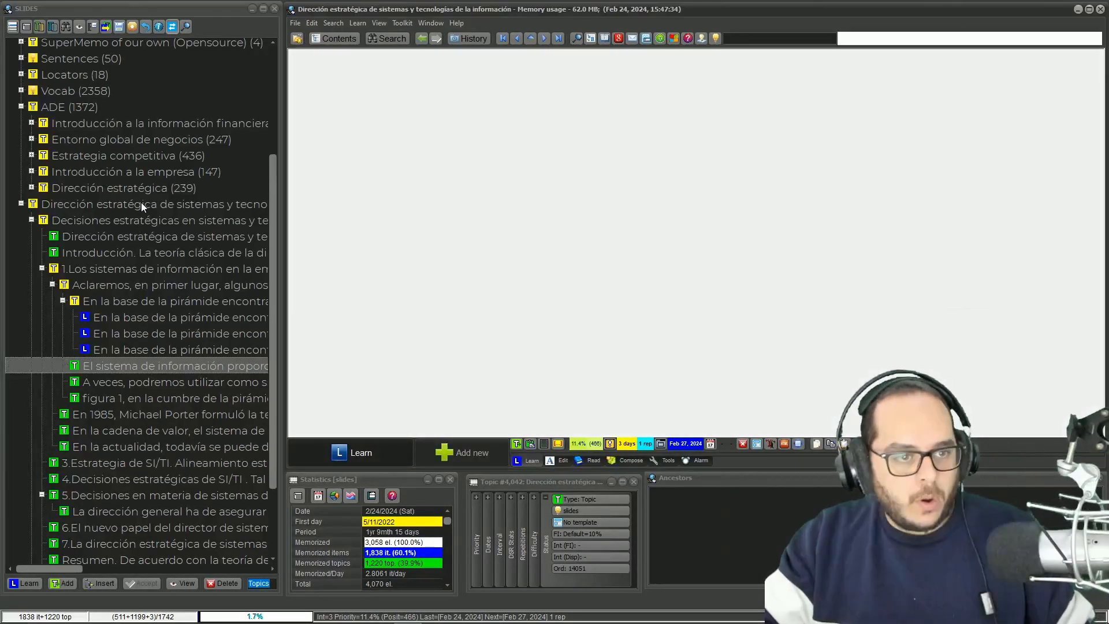
click(21, 369)
click(91, 165)
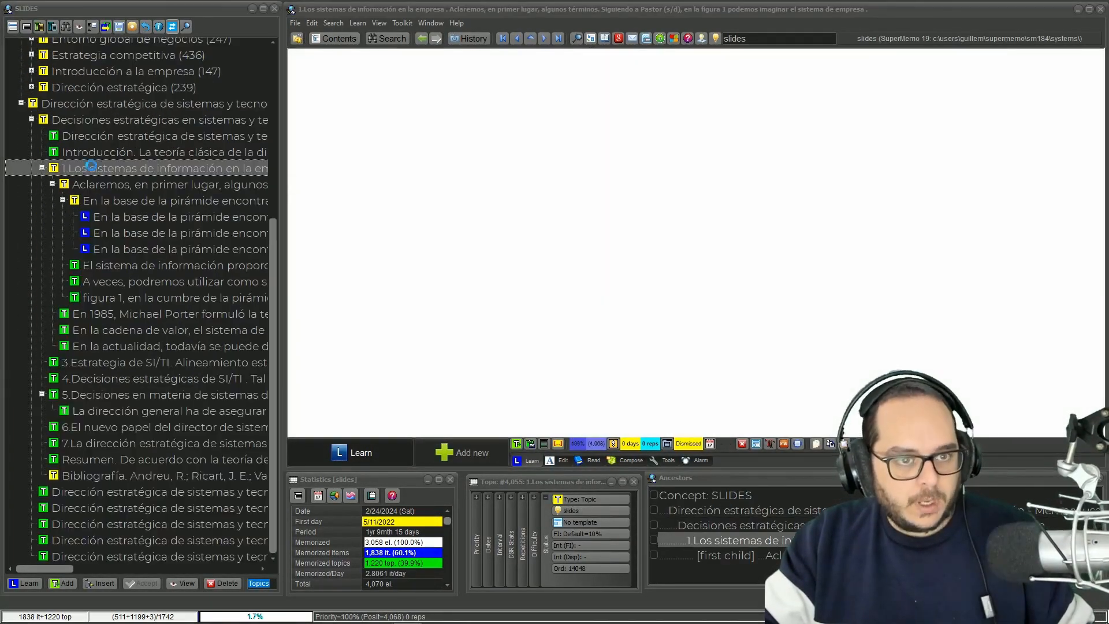
key(ctrl+space)
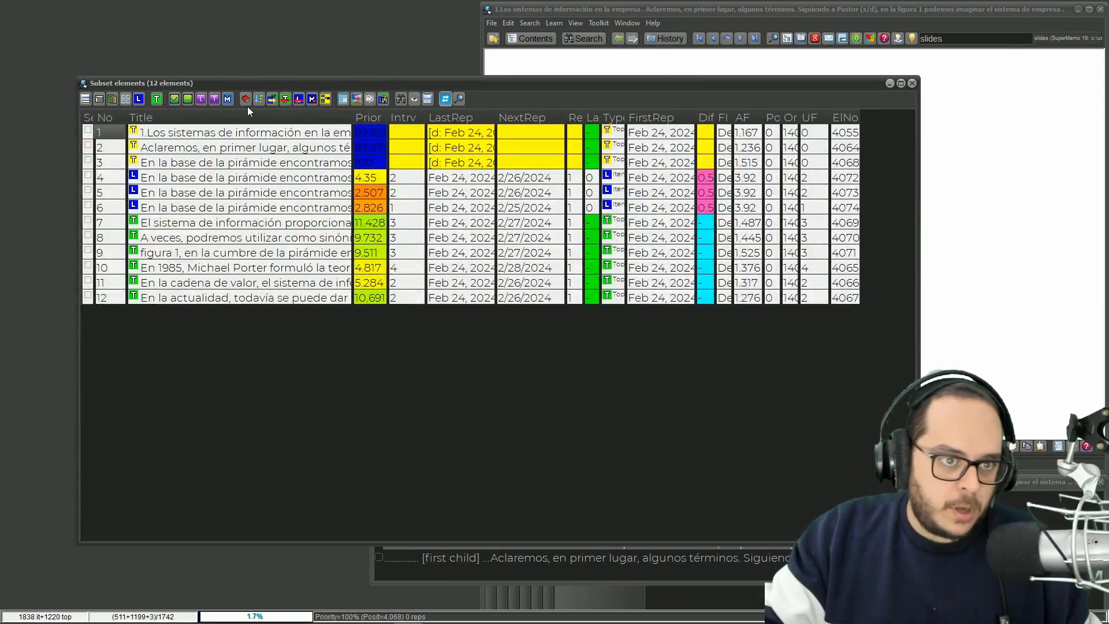
click(227, 99)
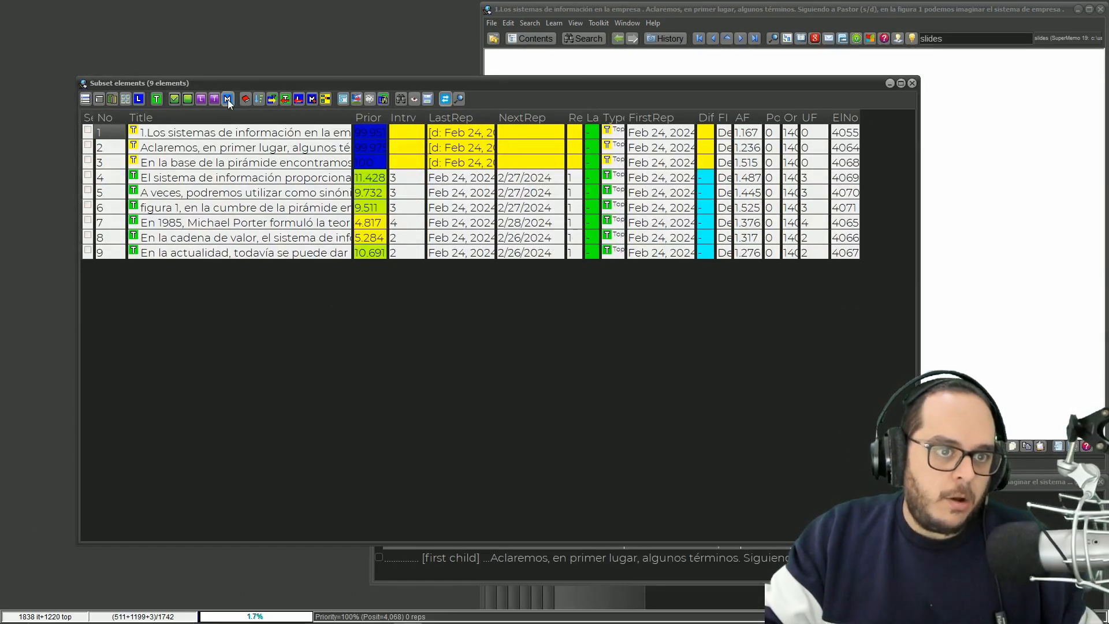
click(228, 99)
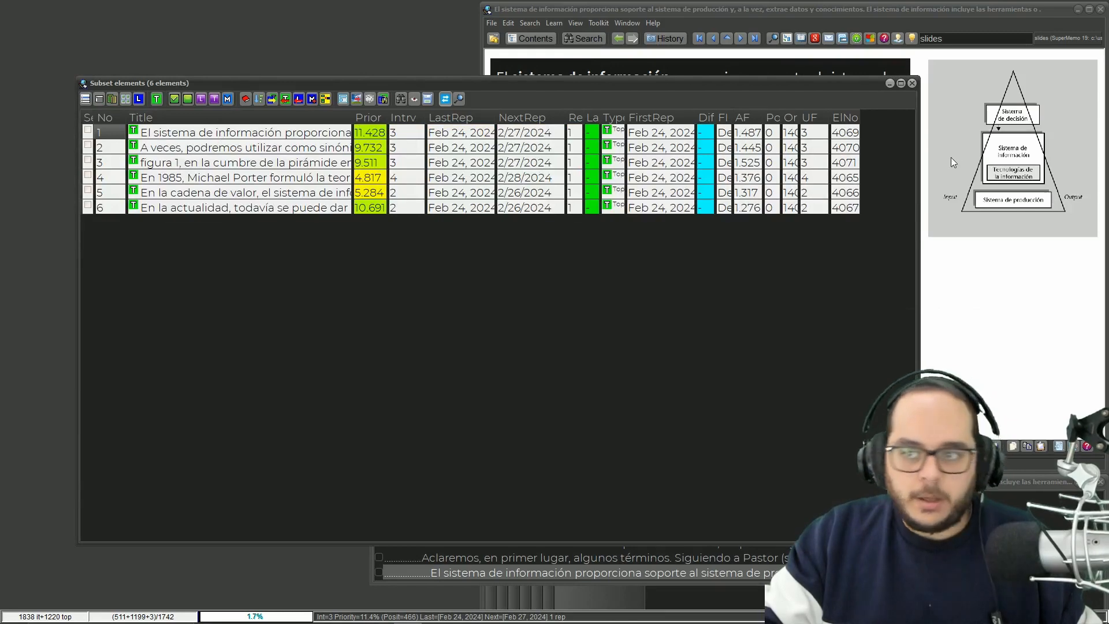
drag(917, 181, 358, 139)
click(360, 83)
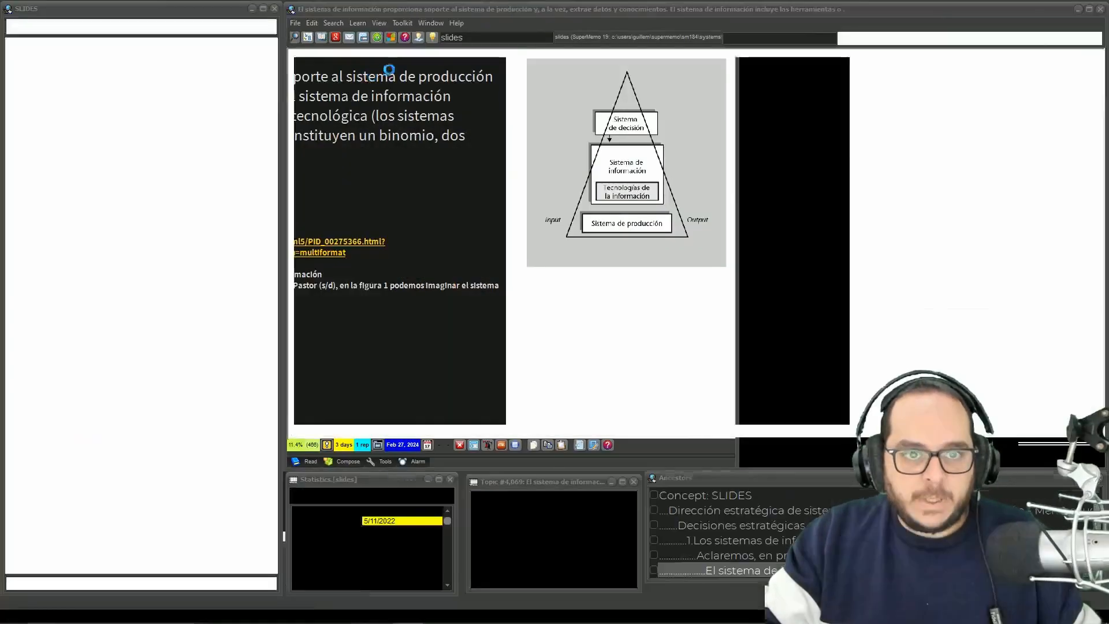
click(339, 39)
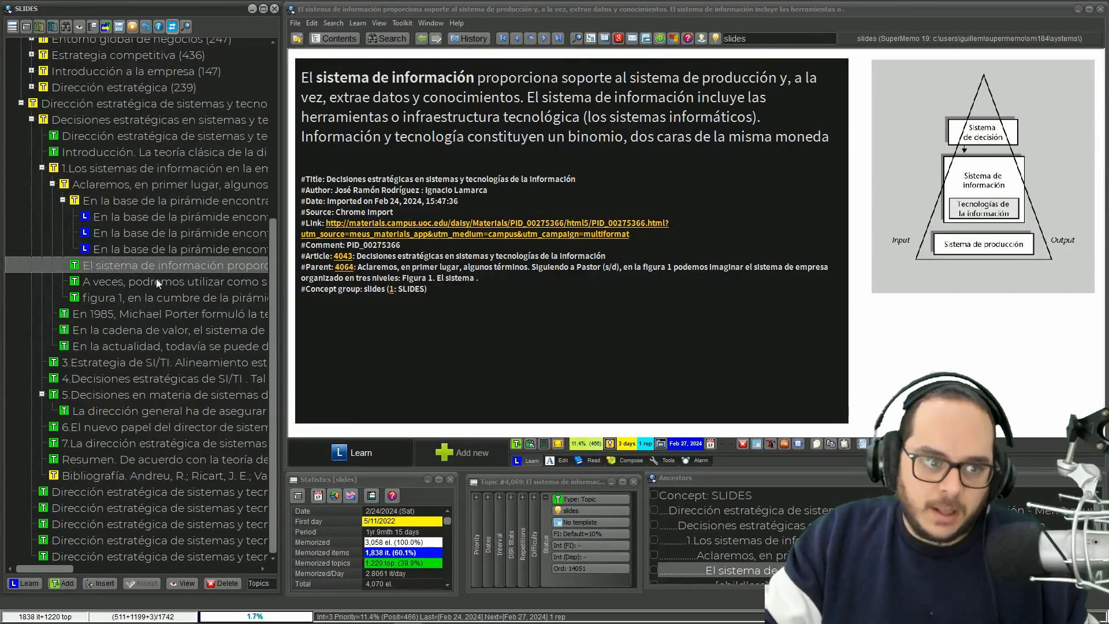
- Look through the "A veces", "figura 1", "En 1985" and "En la cadena de valor" extracts and open the "materias primas (inputs)" cloze item
click(101, 283)
click(100, 301)
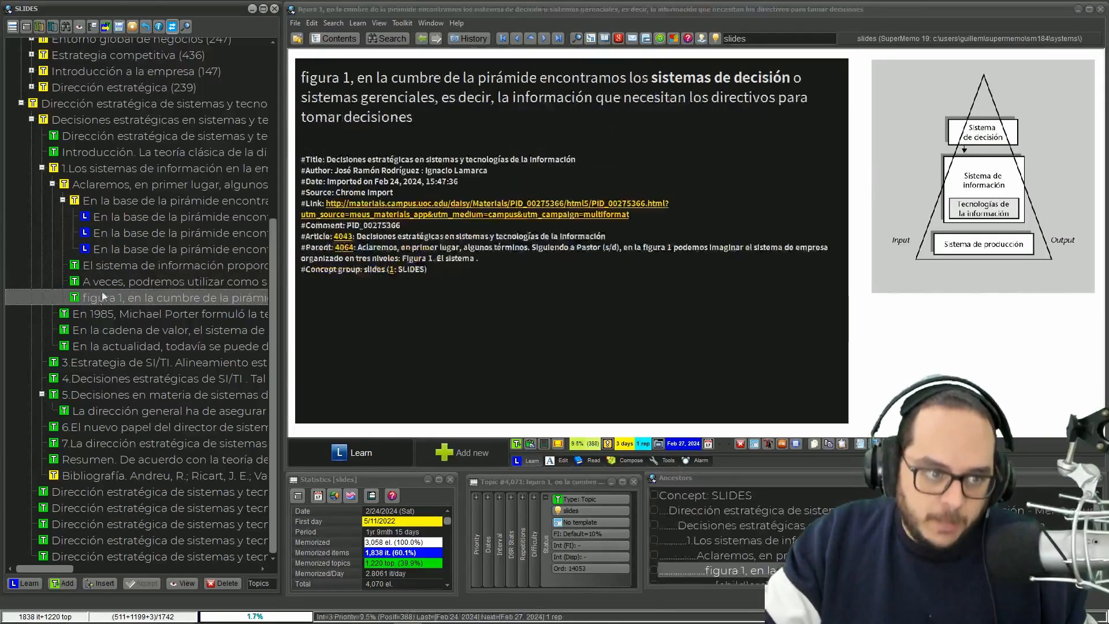
click(101, 289)
click(100, 317)
click(101, 328)
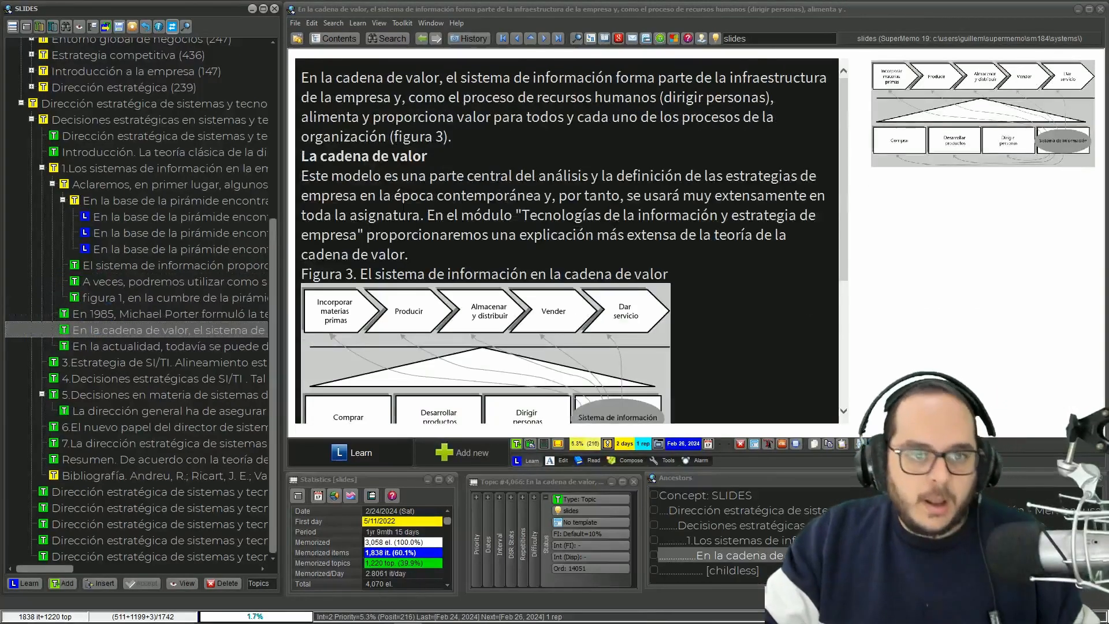
click(398, 215)
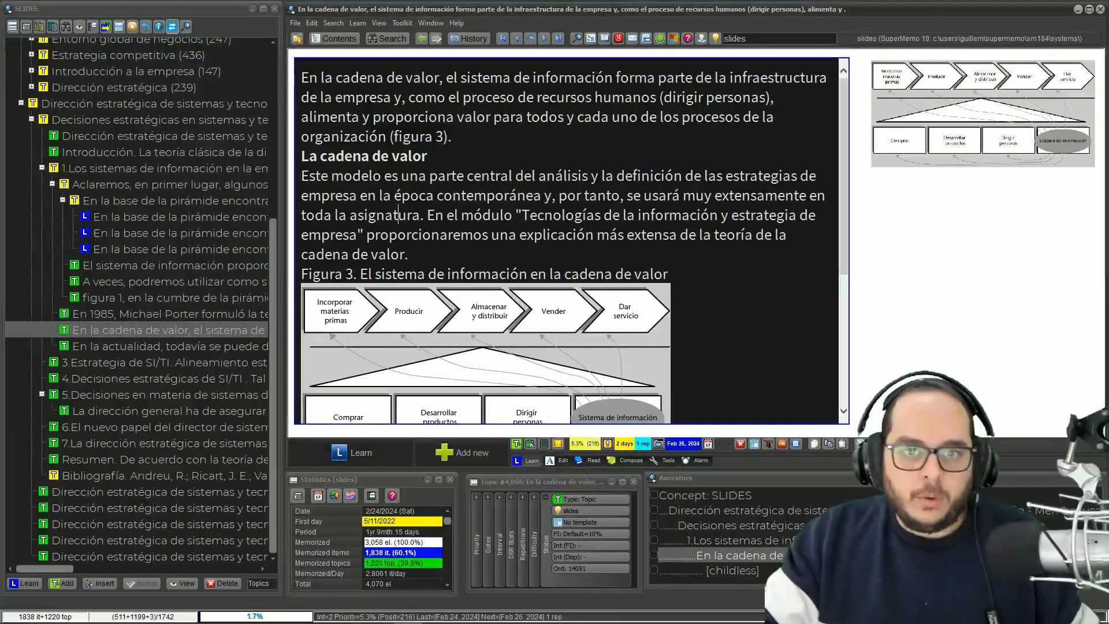
click(112, 204)
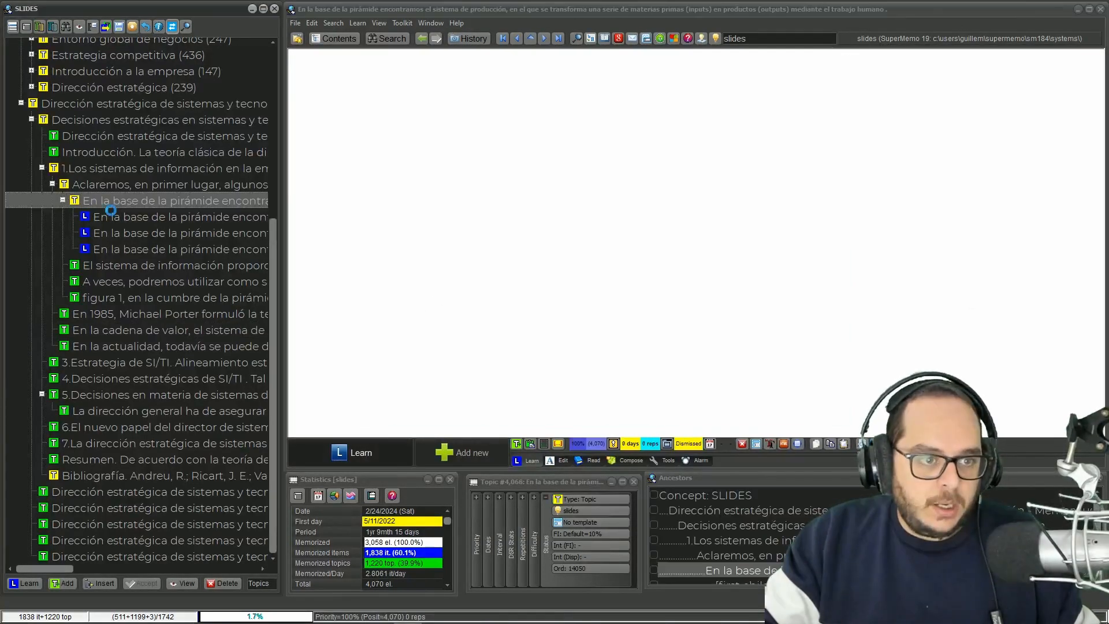
click(112, 213)
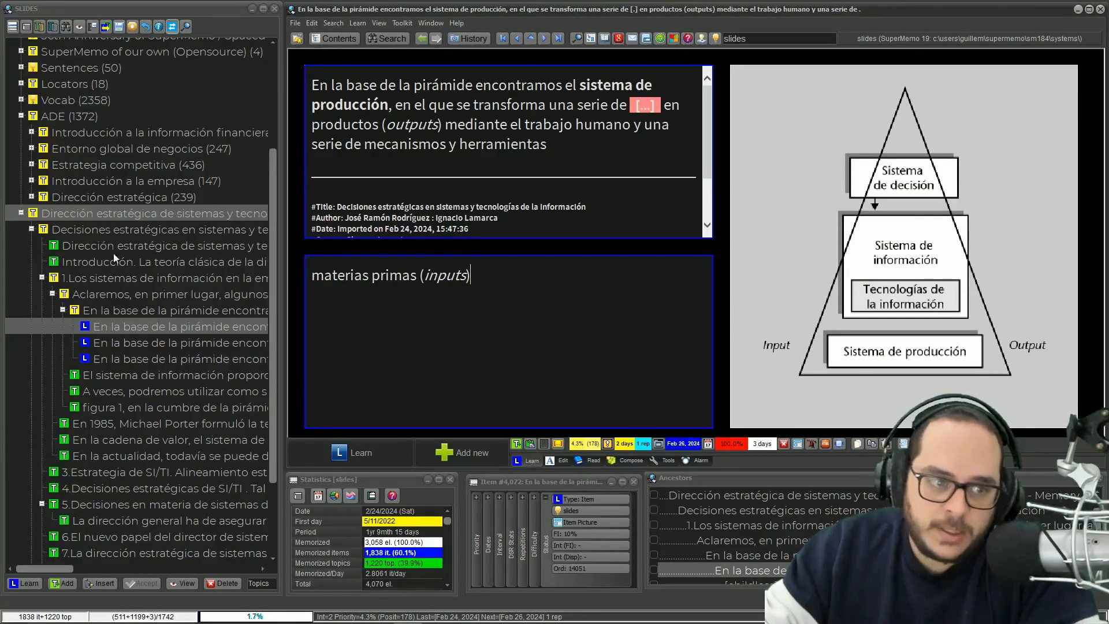
- View the "productos (outputs)" cloze item, browse the "Decisiones estratégicas" branch's elements narrowed to items, and return to the contents tree
click(126, 342)
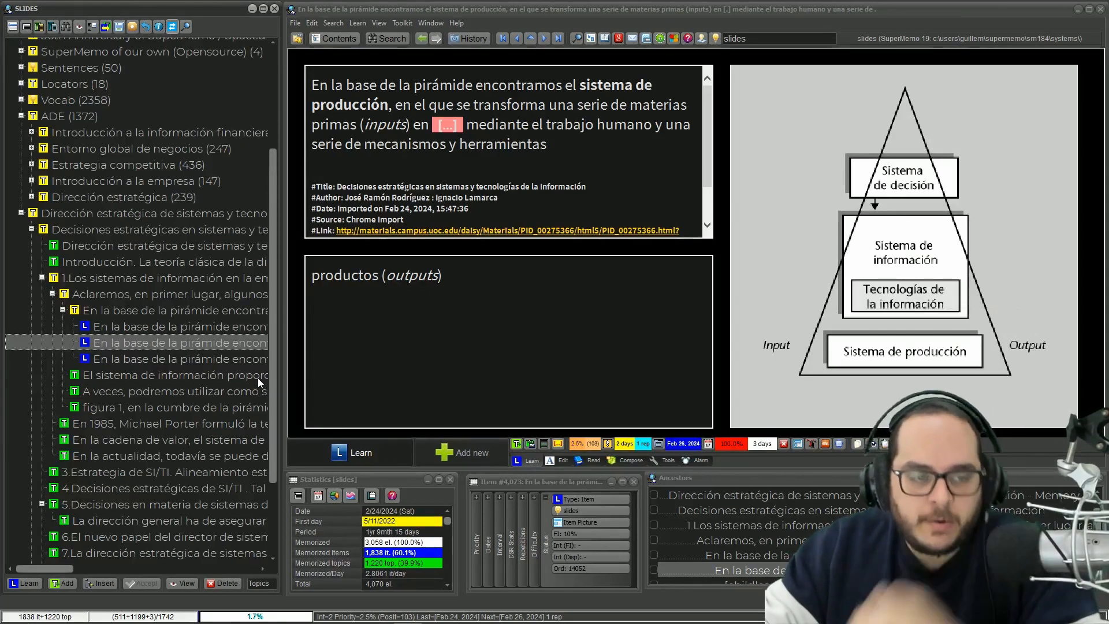
click(109, 231)
key(ctrl+space)
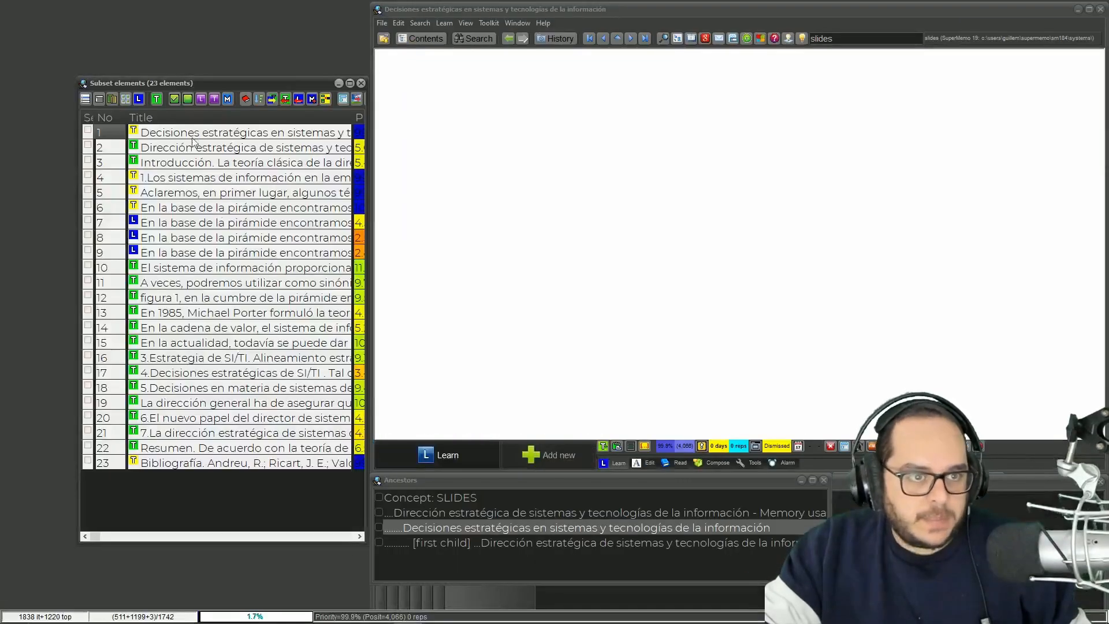
click(202, 100)
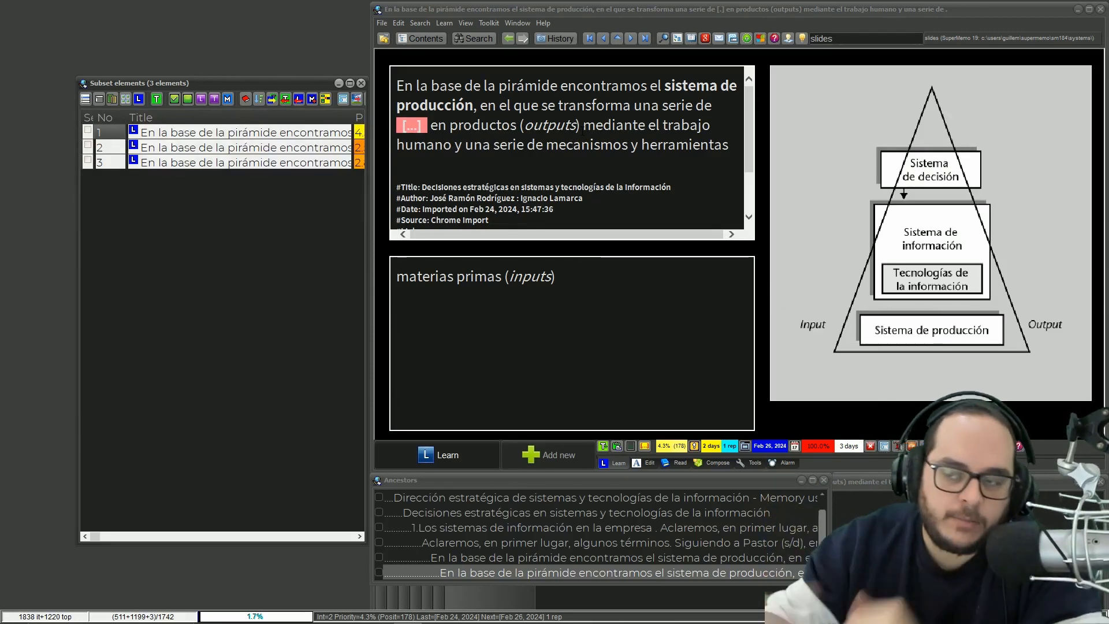
click(362, 84)
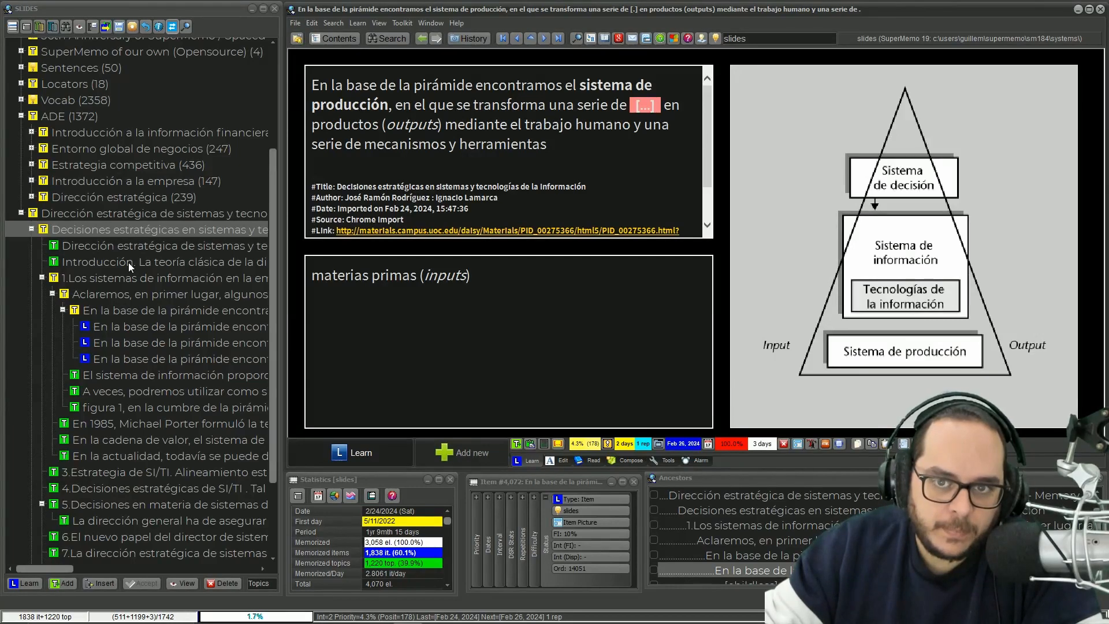
- Collapse the "Dirección estratégica de sistemas y tecnologías de la información" branch and look at its export options without choosing one
click(21, 214)
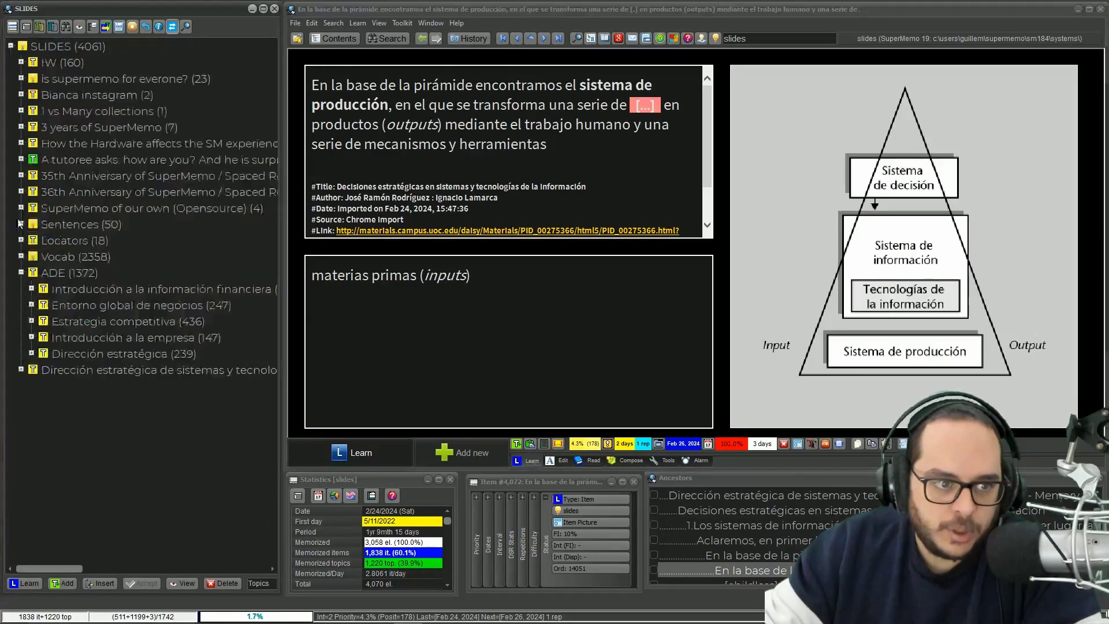
click(80, 372)
right_click(80, 372)
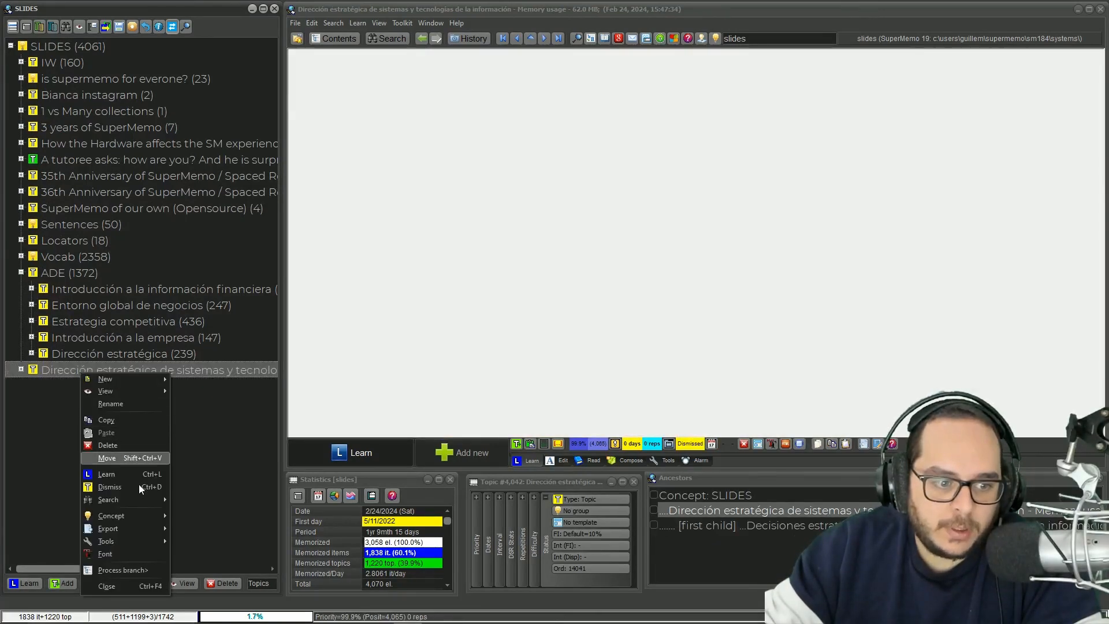
mouse_move(134, 529)
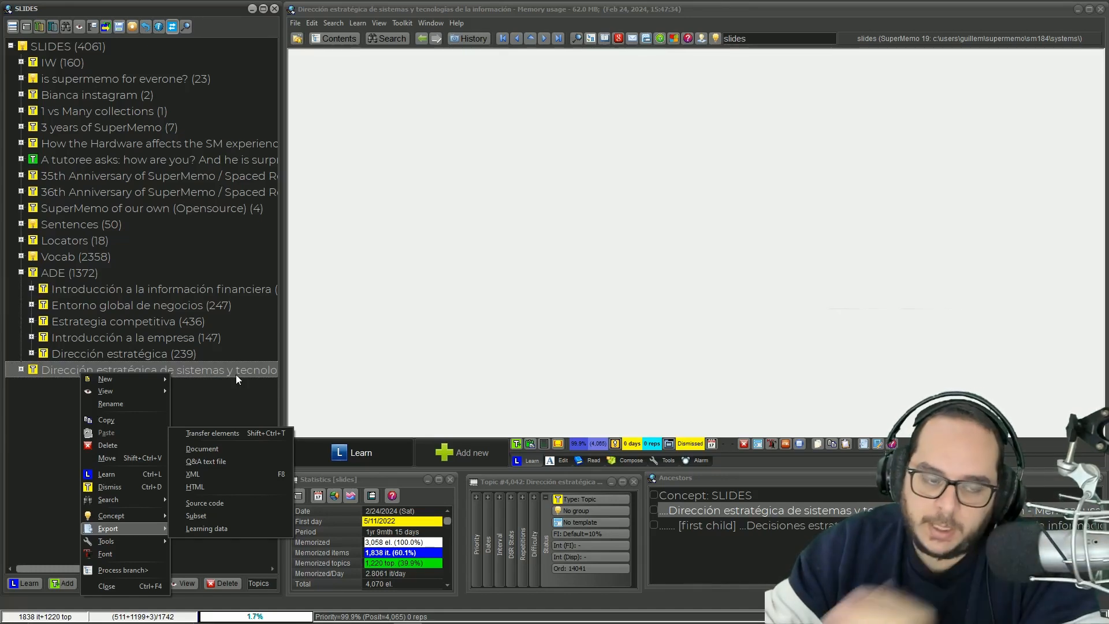
click(224, 399)
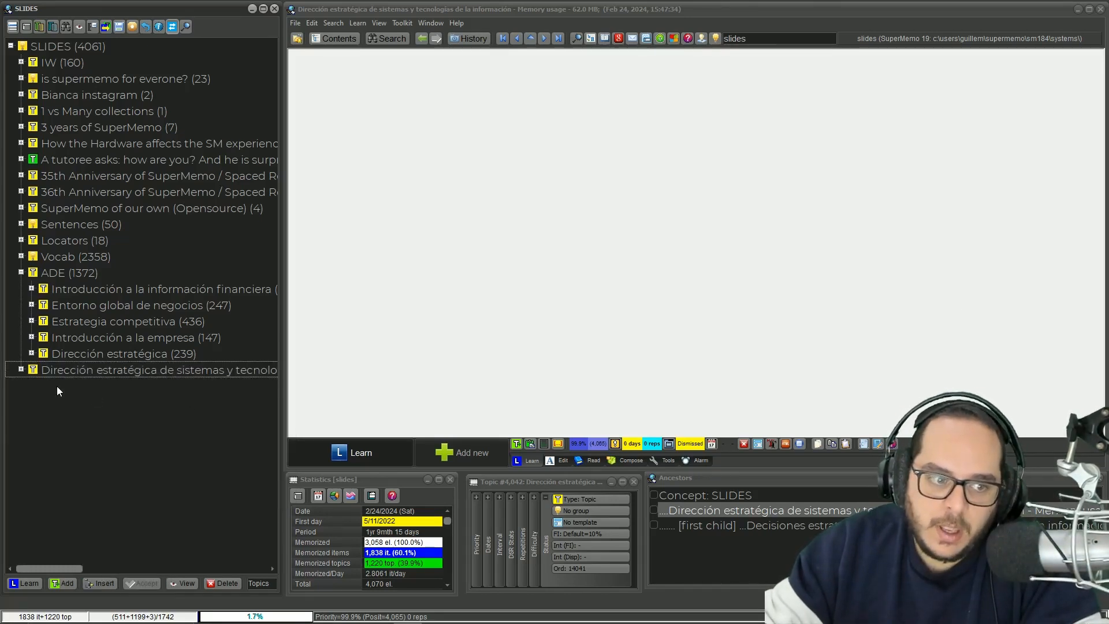
- Reopen the course branch, view the "productos (outputs)" cloze item with its pyramid figure, and collapse the branch again
click(21, 370)
click(124, 230)
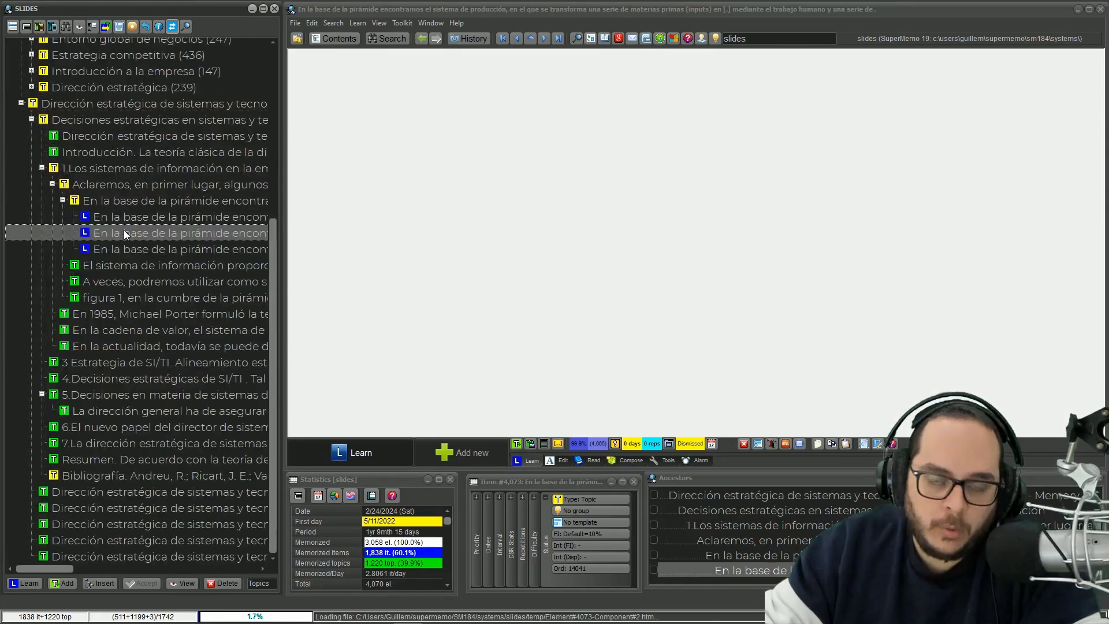
drag(312, 104, 537, 136)
click(580, 142)
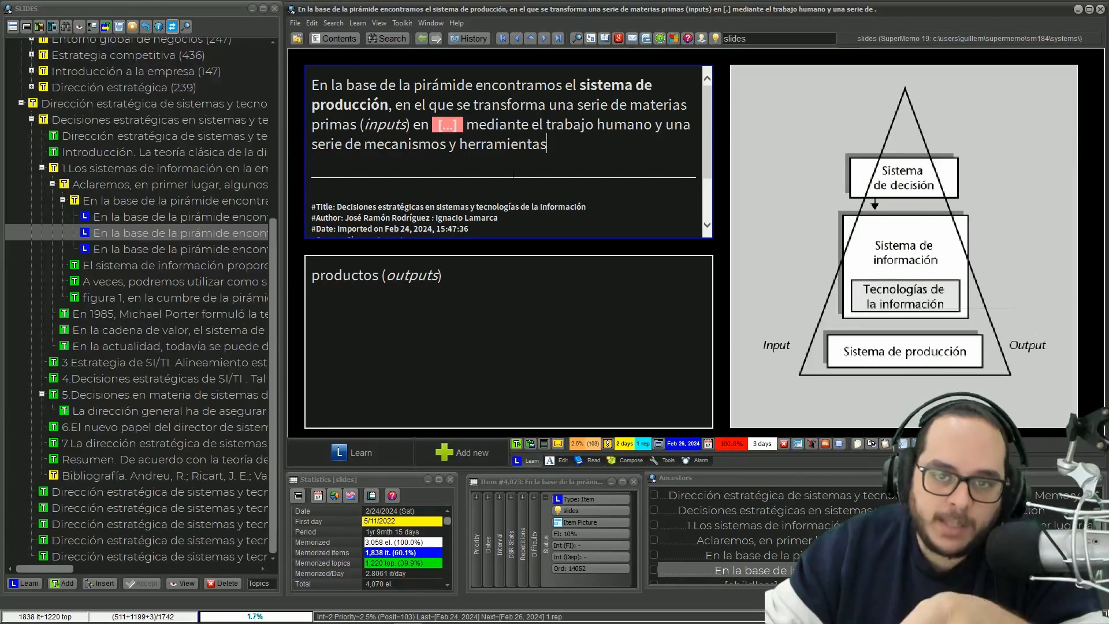
click(21, 103)
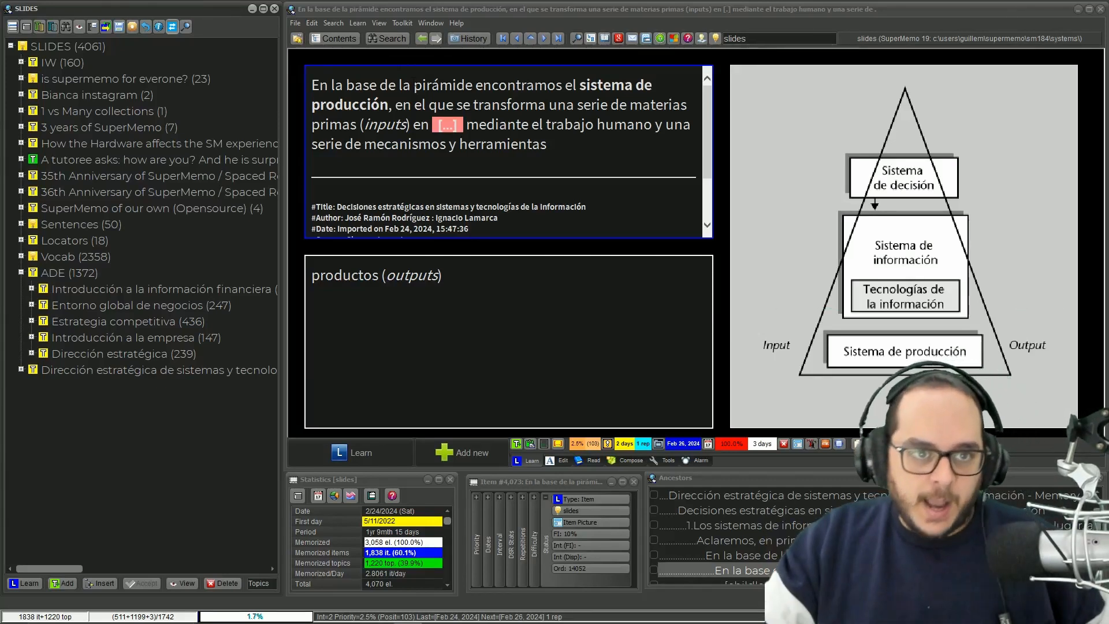
- Switch to the "learning" collection and expand its root and "Product" branches
click(294, 25)
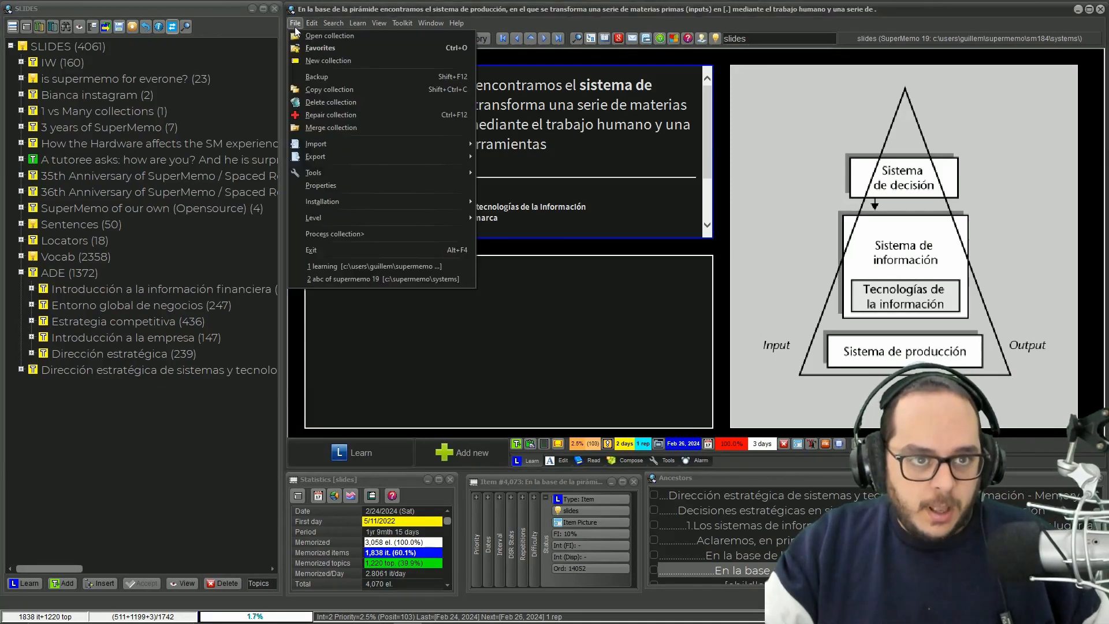
click(371, 267)
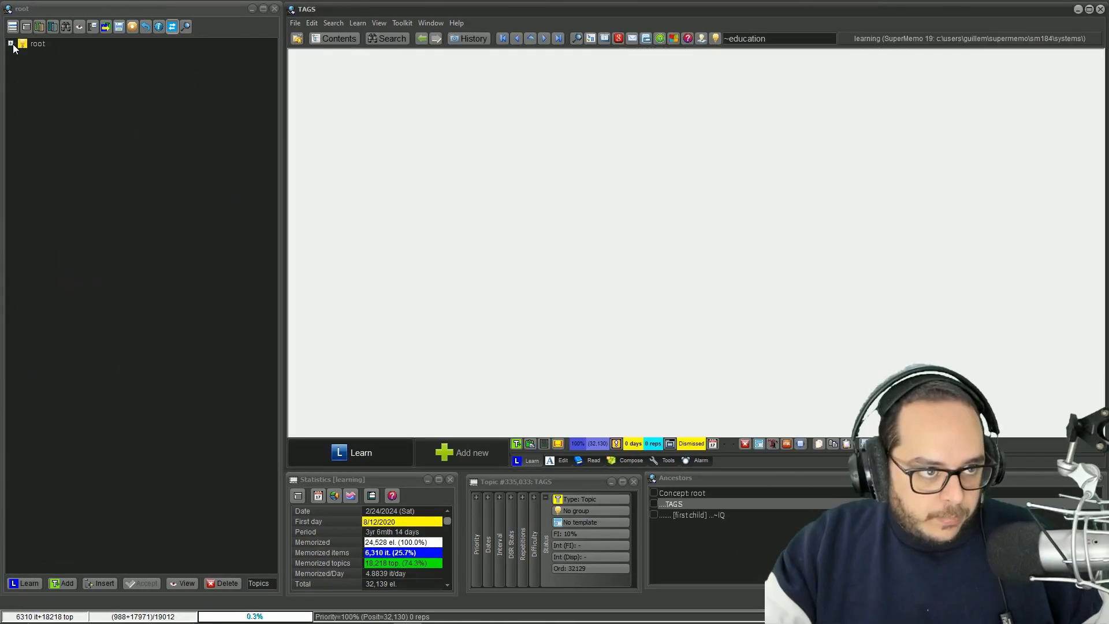
click(12, 44)
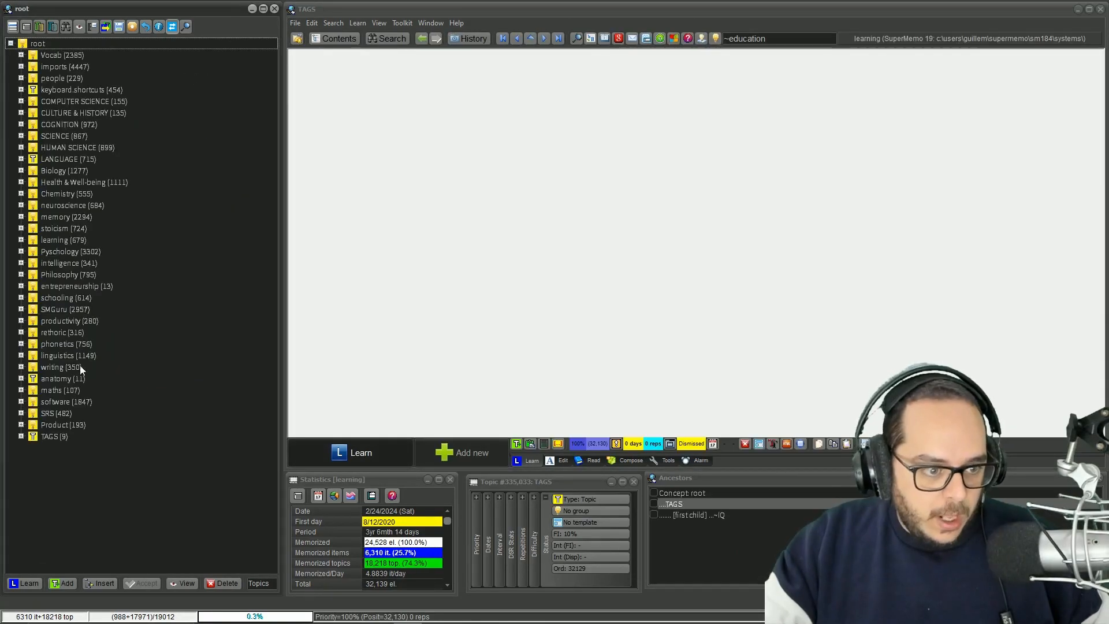
click(21, 427)
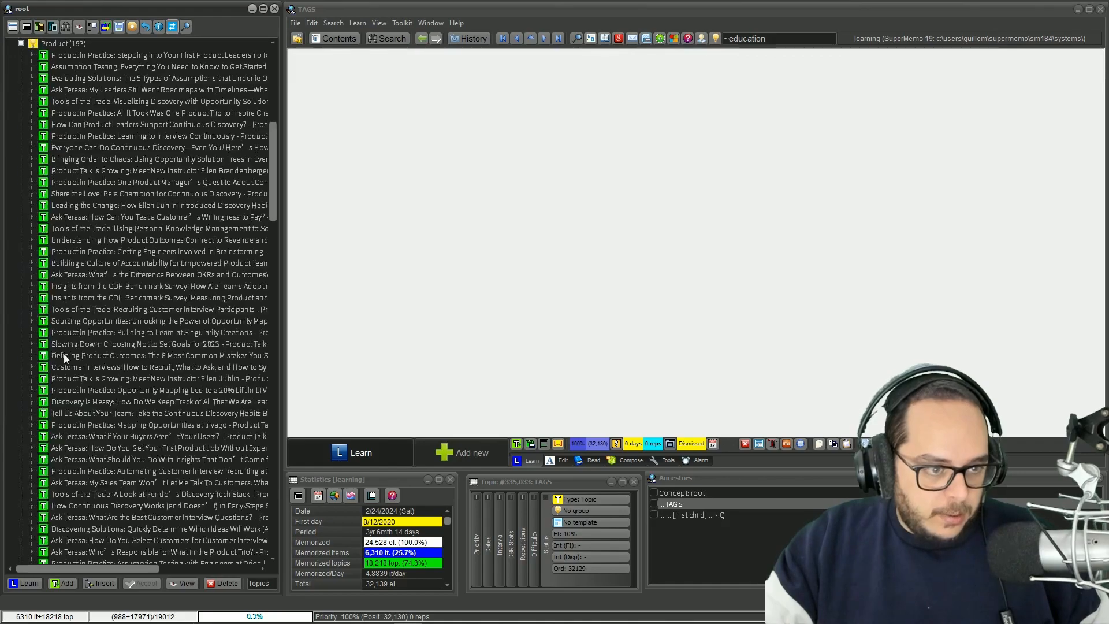
- Look through the articles in the "Product" branch, open the "Product Talk is Growing" topic, and collapse the branch
scroll(110, 373, down, 5)
scroll(110, 371, down, 10)
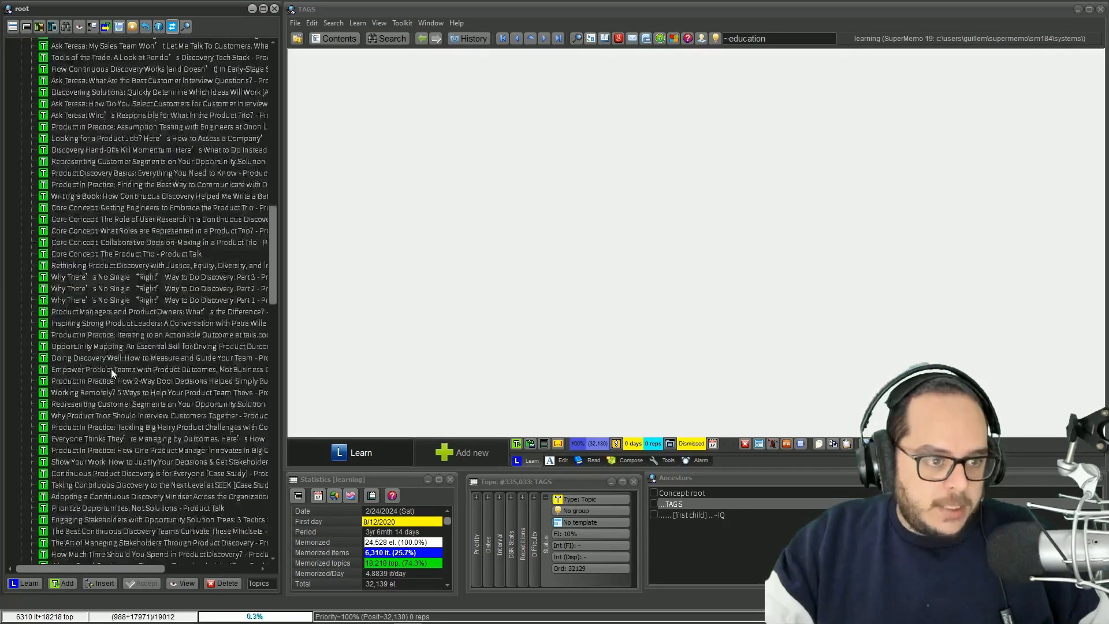
scroll(110, 367, up, 15)
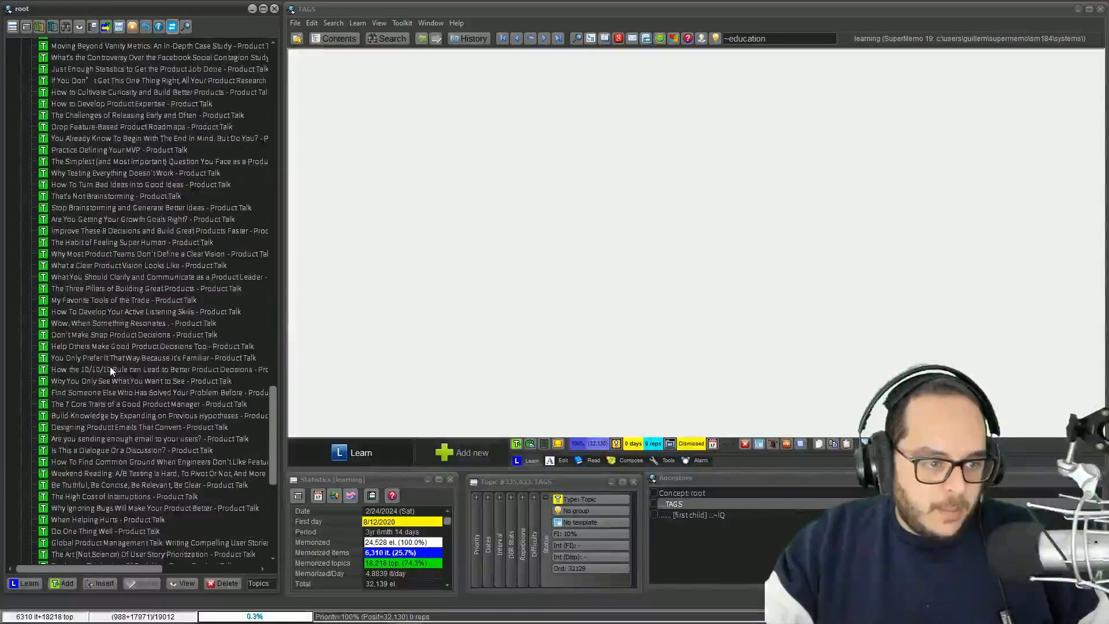
scroll(99, 355, up, 6)
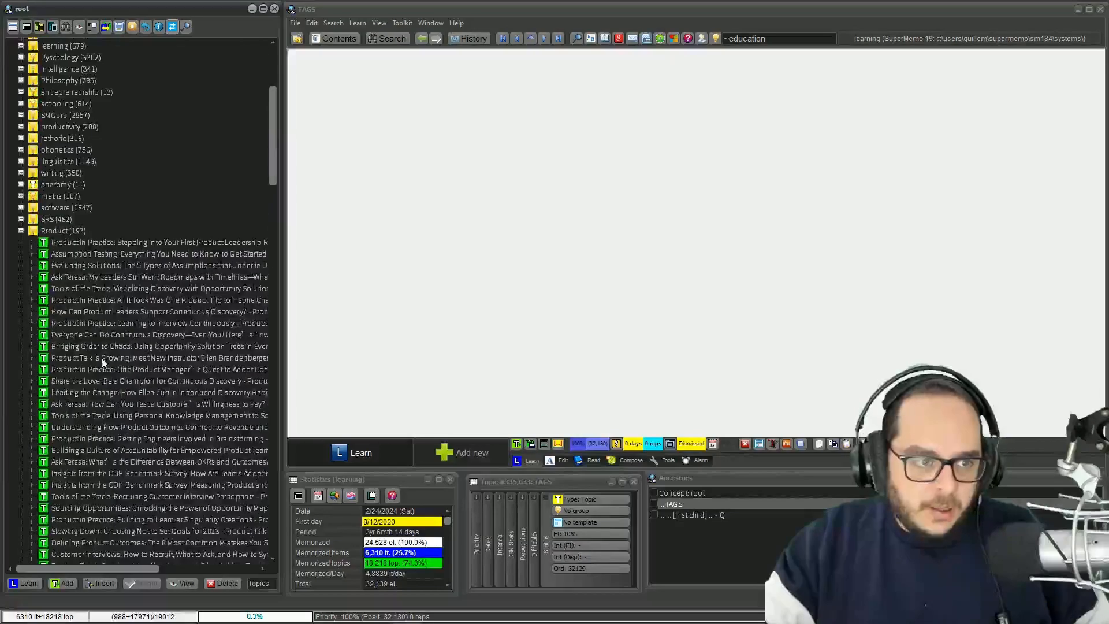
click(101, 358)
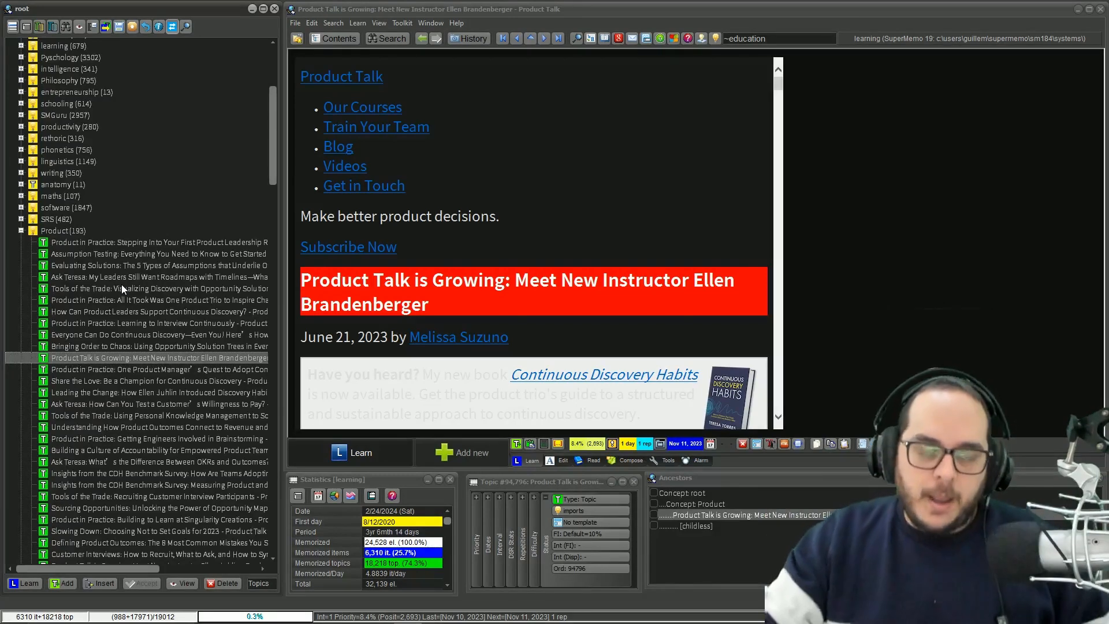
click(20, 231)
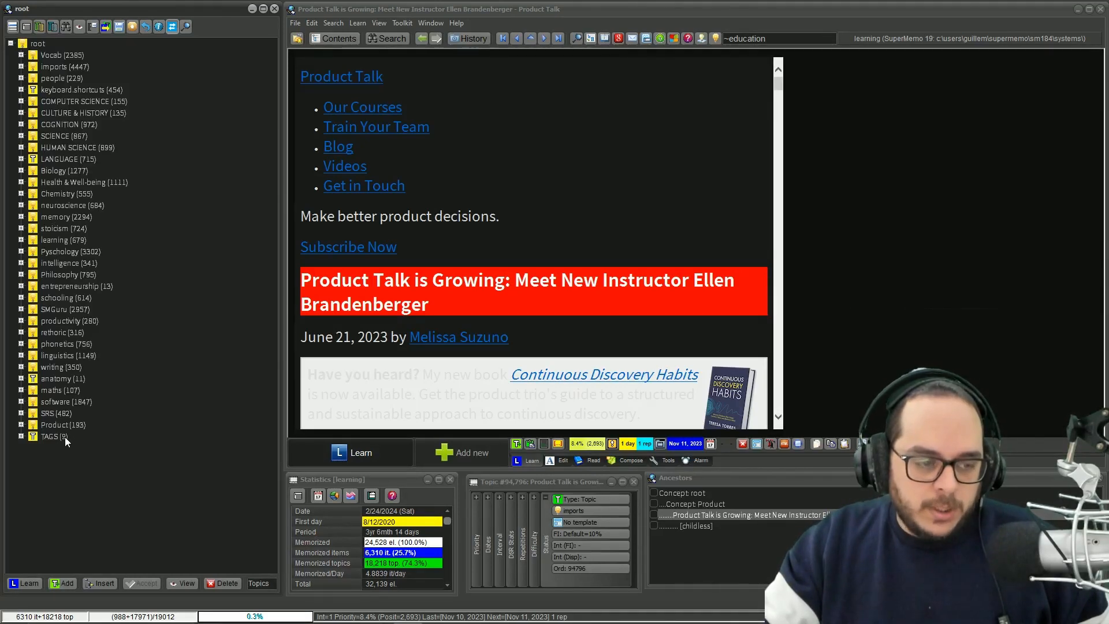
- Return to the "slides" collection and browse the elements of the "En la base de la pirámide" extract in a repositioned subset window
click(295, 23)
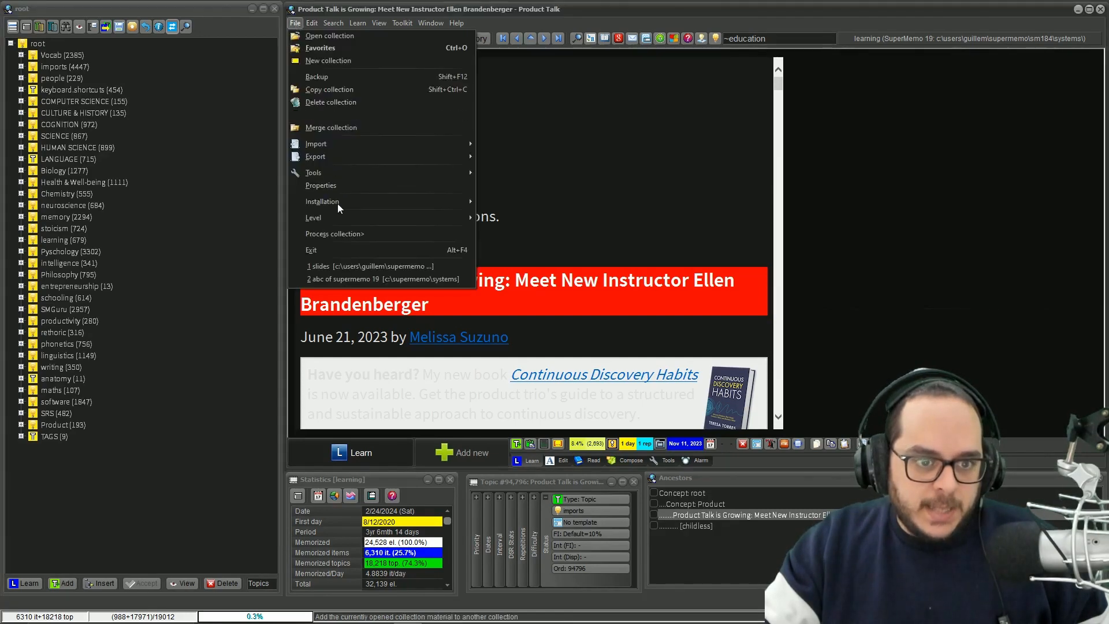
click(353, 267)
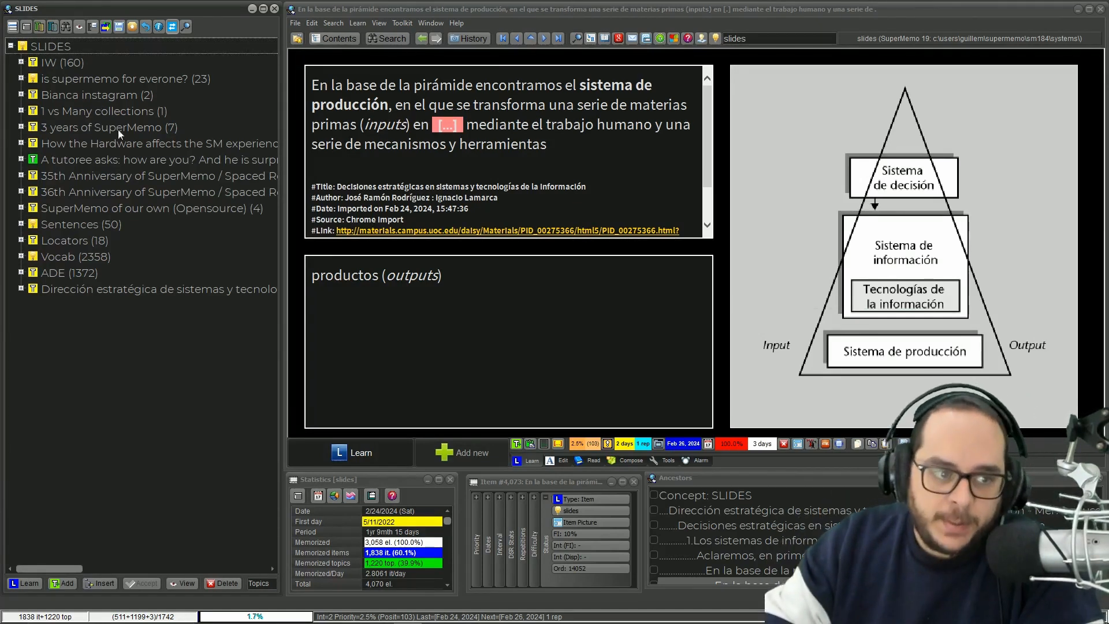
click(22, 288)
click(129, 408)
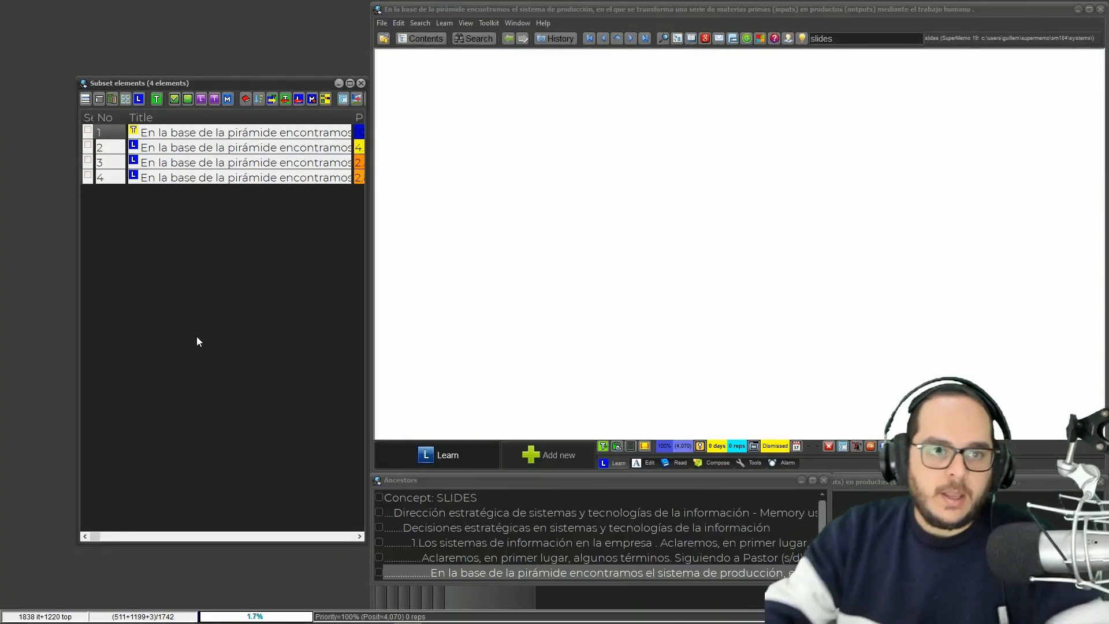
drag(280, 83, 217, 52)
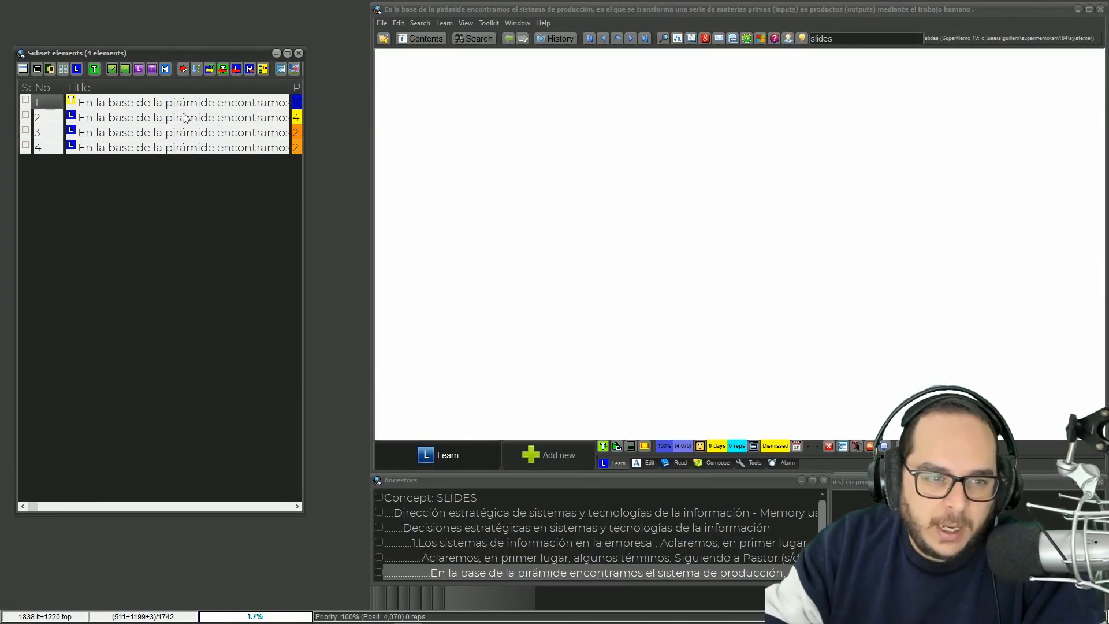
- Step through the cloze items of the "En la base de la pirámide" subset to compare them, and leave the subset
click(183, 118)
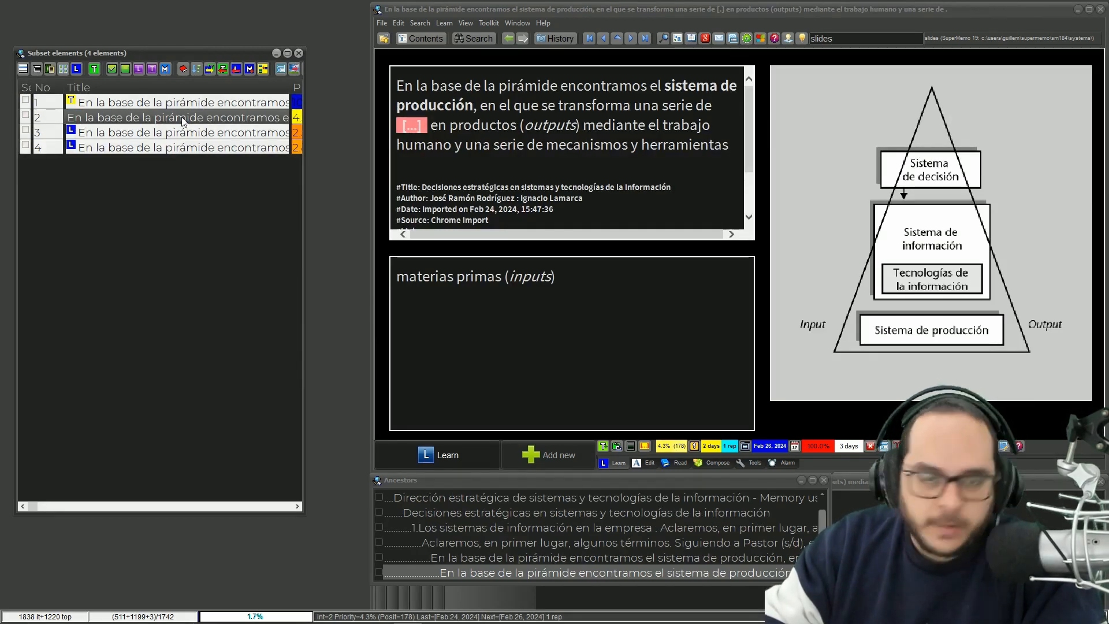
key(Down)
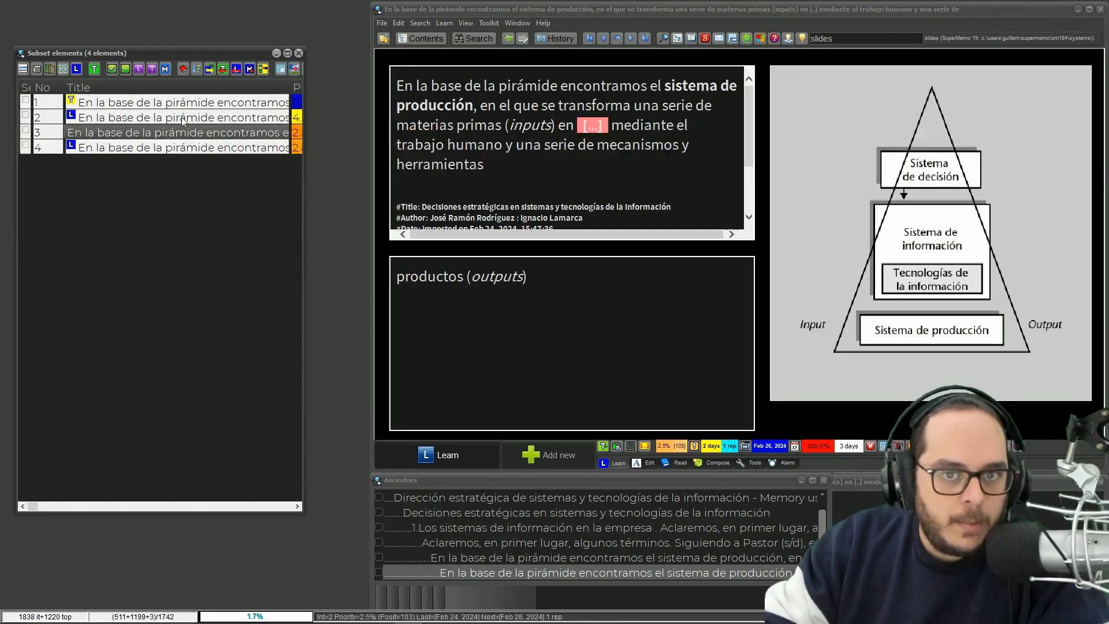
key(Down)
key(Up)
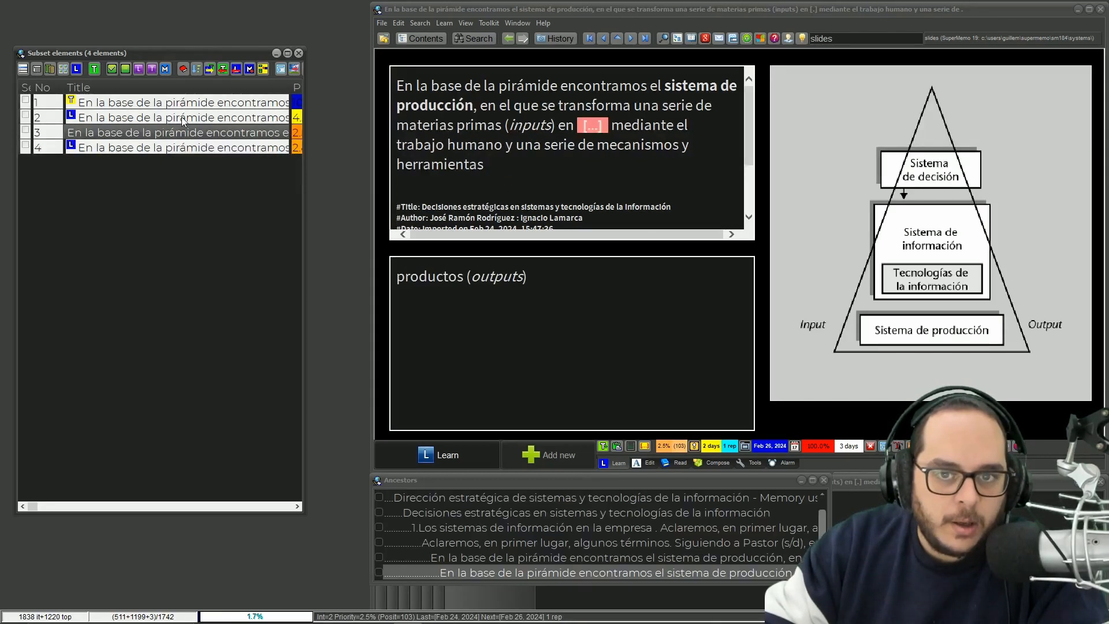
key(Up)
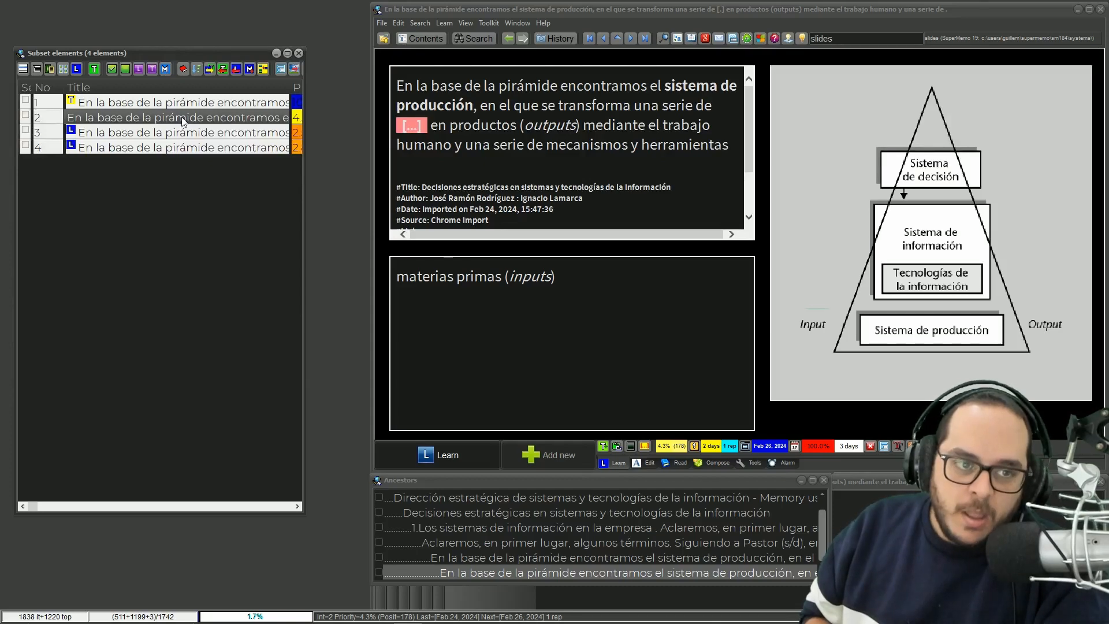
click(292, 69)
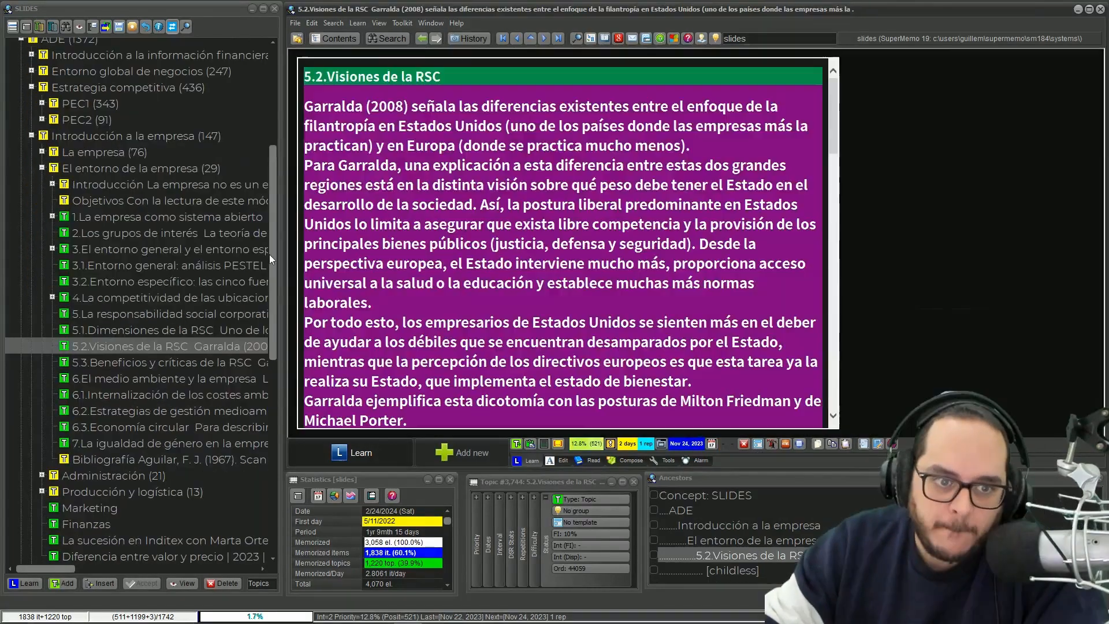
- Move the "Dirección estratégica : Evaluación y selección de estrategias" topic from PEC1 to PEC2 within "Estrategia competitiva"
drag(271, 254, 282, 215)
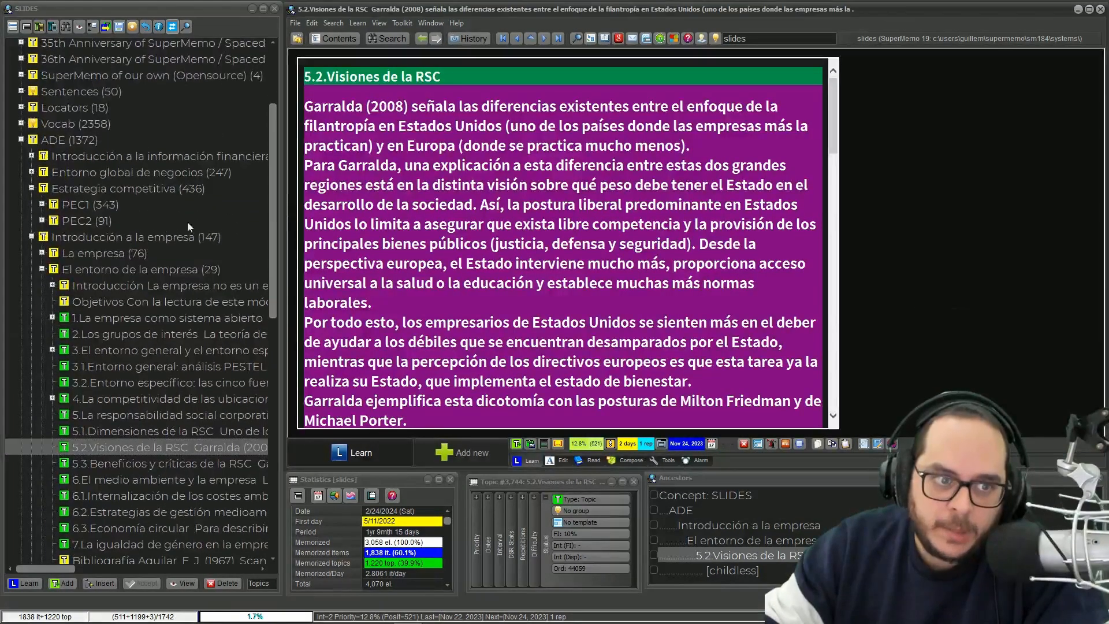
double_click(66, 203)
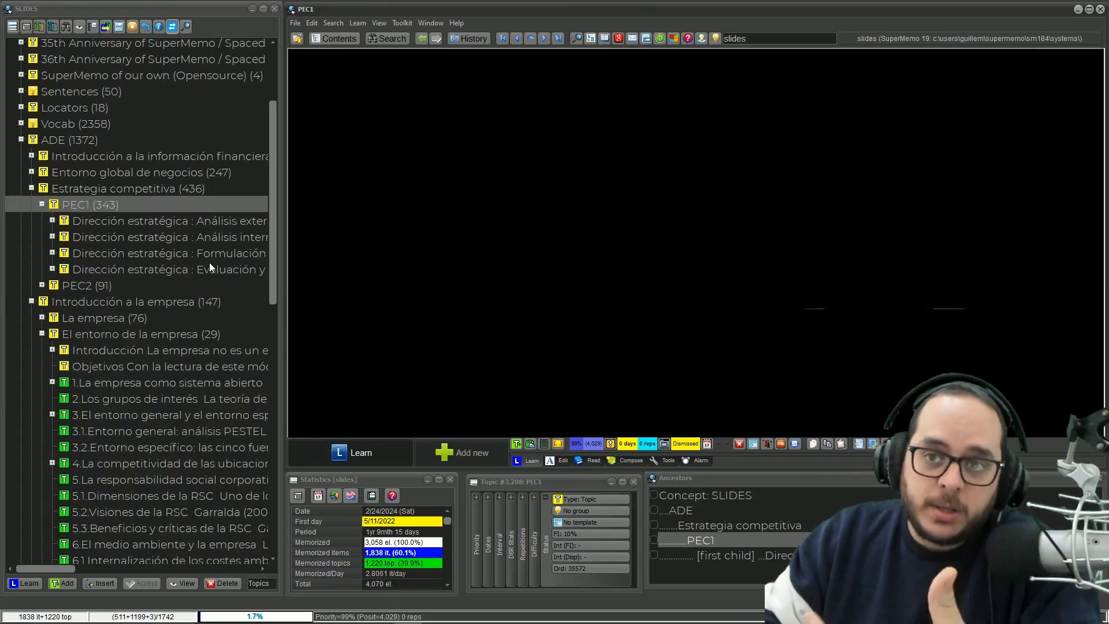
double_click(70, 270)
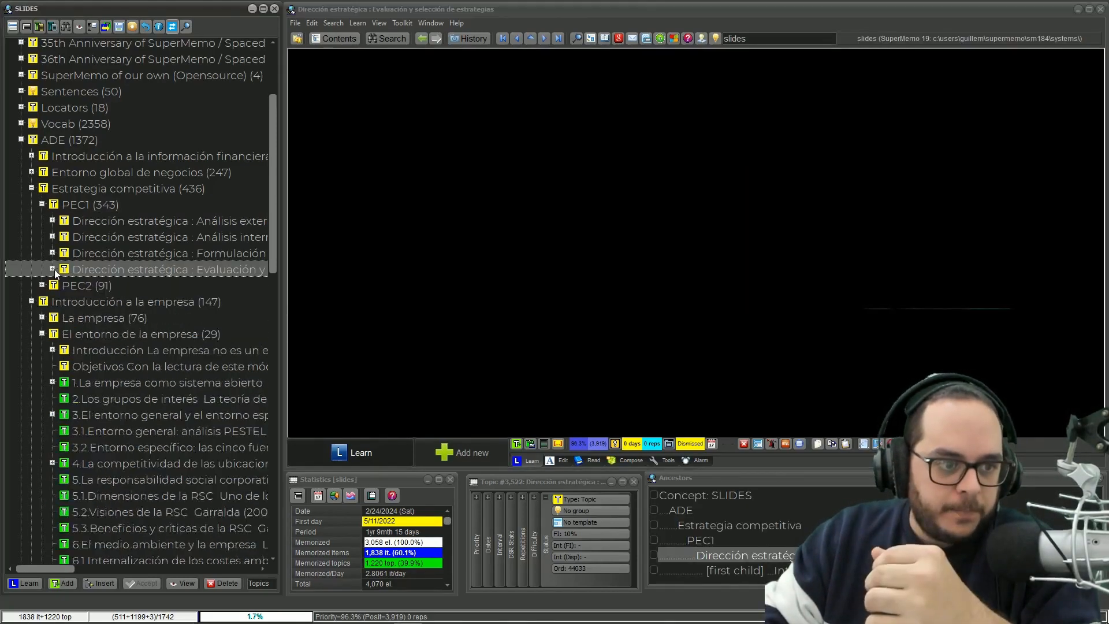
click(52, 269)
click(42, 284)
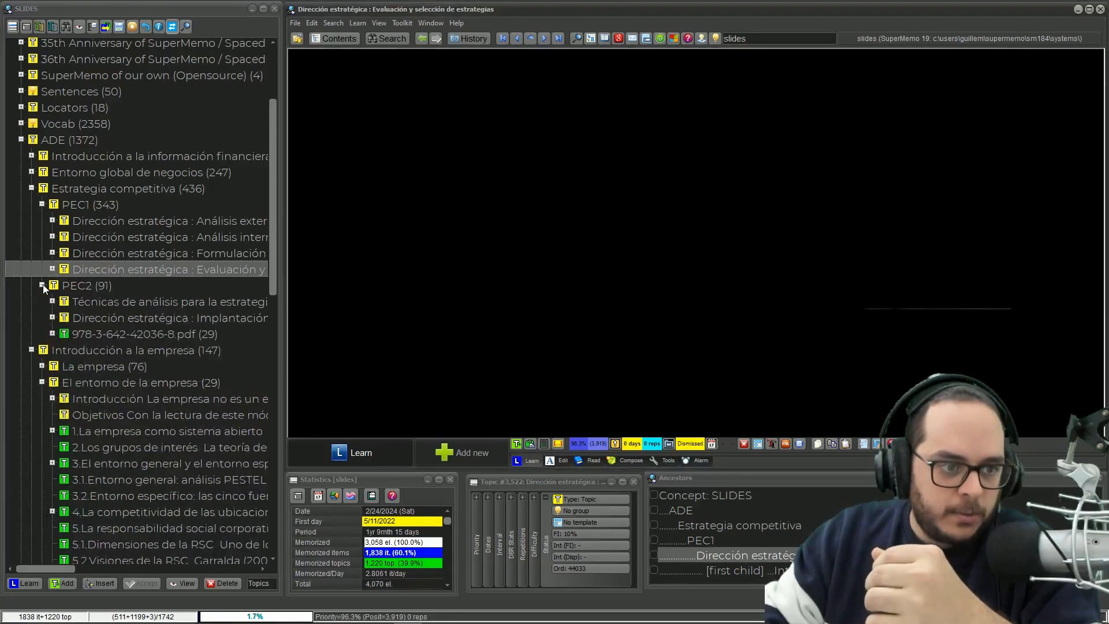
click(89, 283)
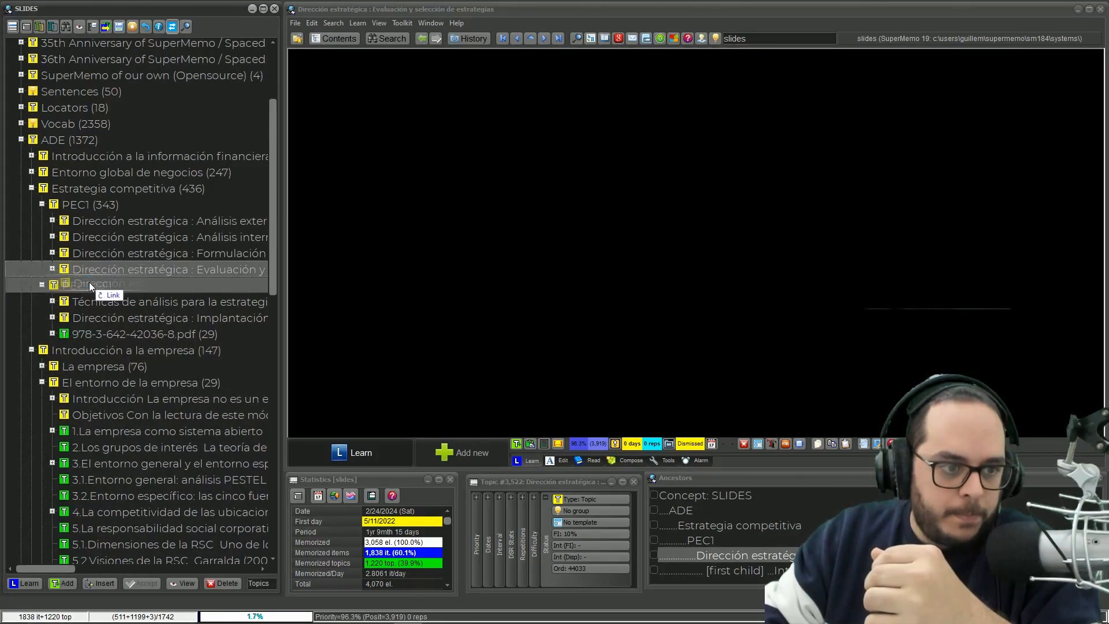
drag(89, 282, 89, 283)
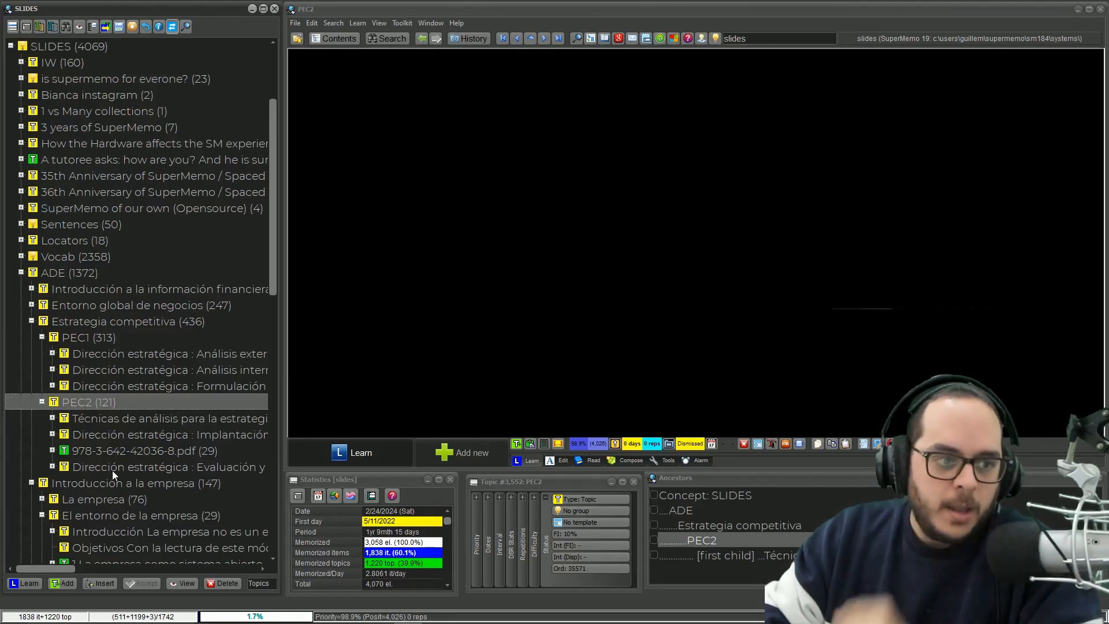
- Move the "Dirección estratégica : Formulación" topic from PEC1 to PEC2 within "Estrategia competitiva"
click(82, 335)
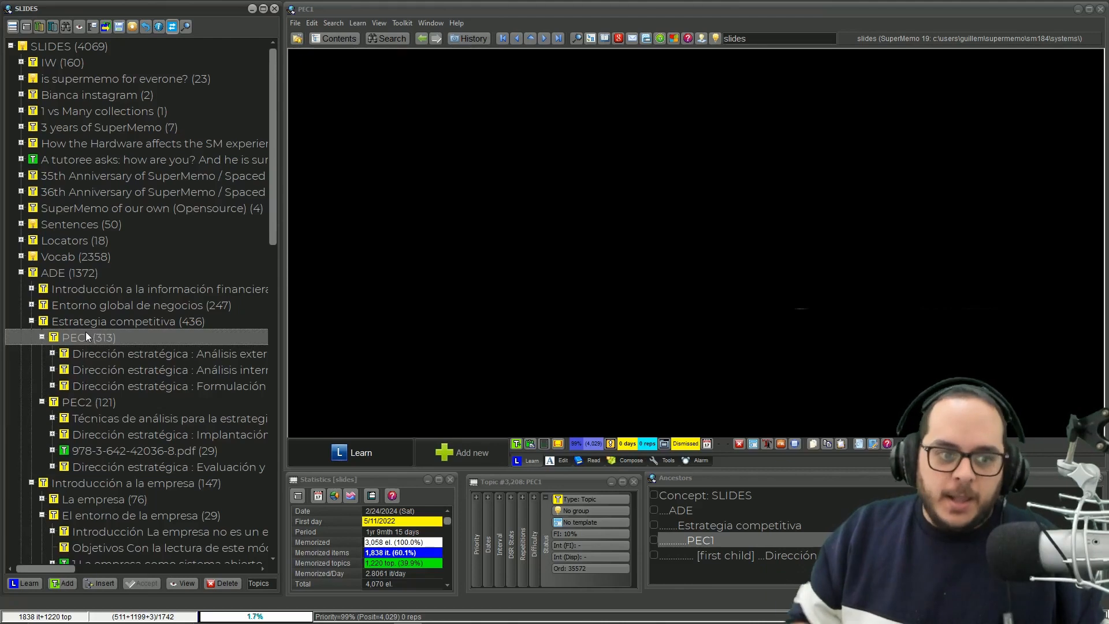
click(111, 357)
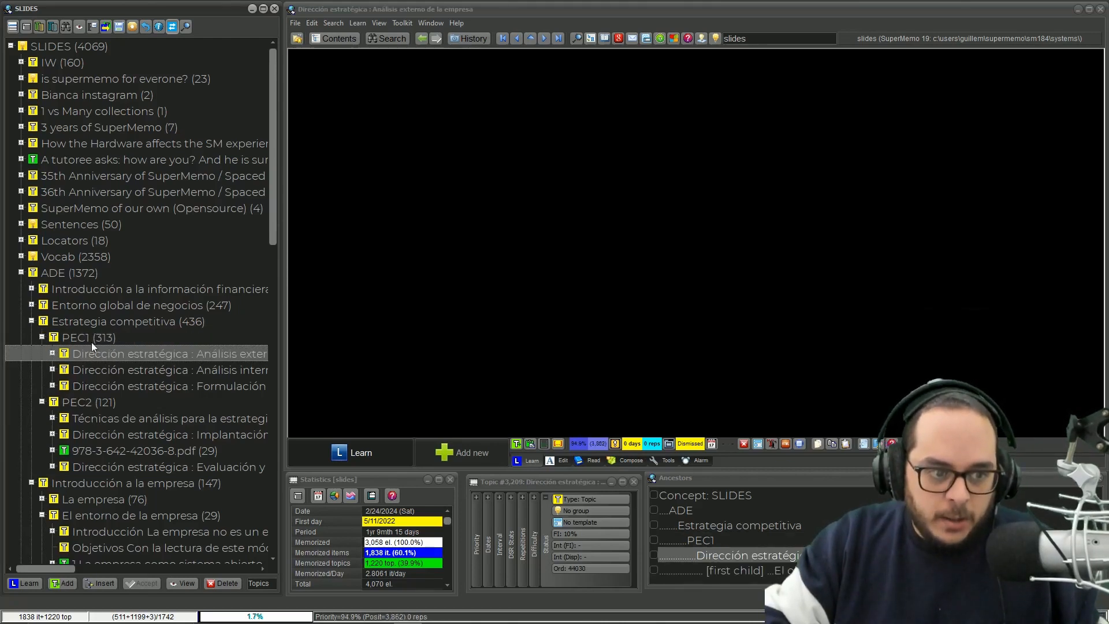
click(41, 338)
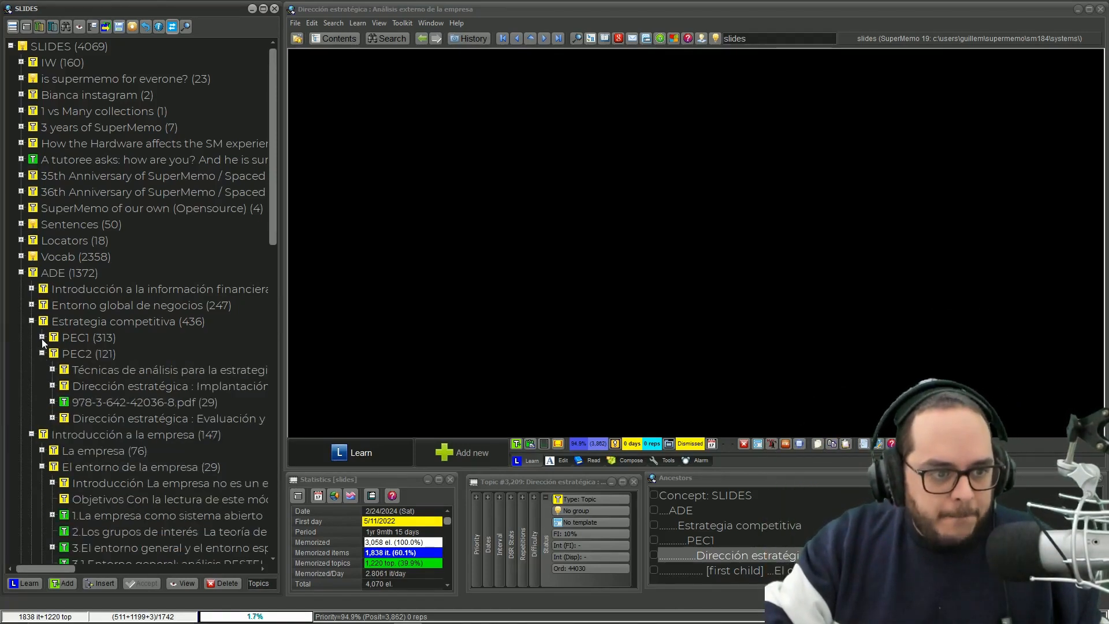
click(43, 336)
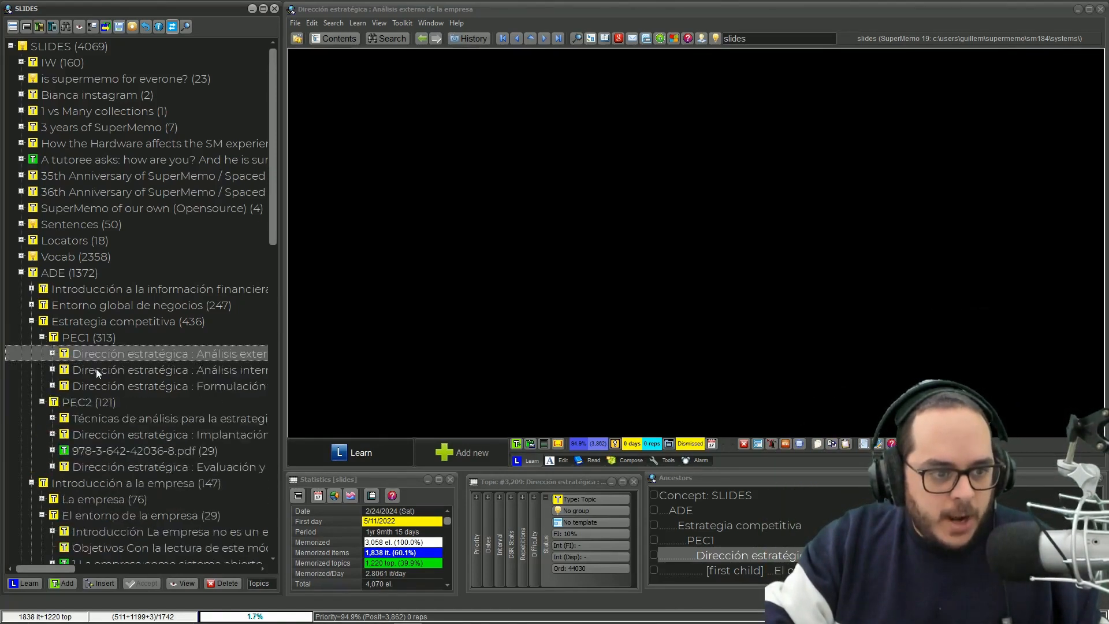
drag(104, 386, 102, 402)
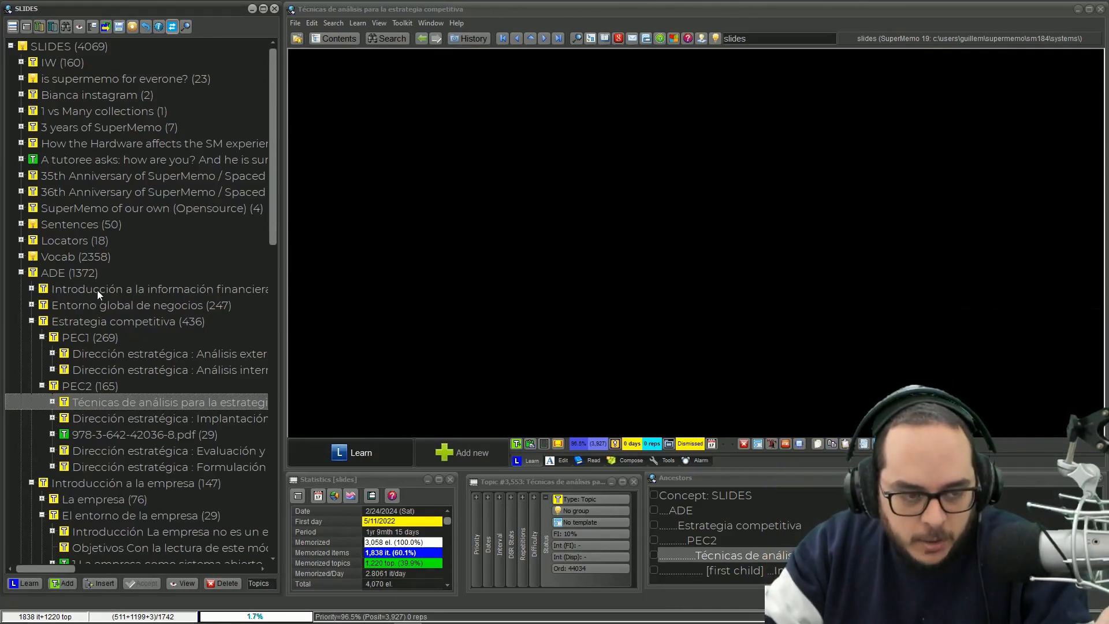
- List the elements of the "Dirección estratégica : Implantación de las estrategias" branch as a subset and view its "cuadro de mando integral" glossary extract
click(85, 418)
key(ctrl+shift+v)
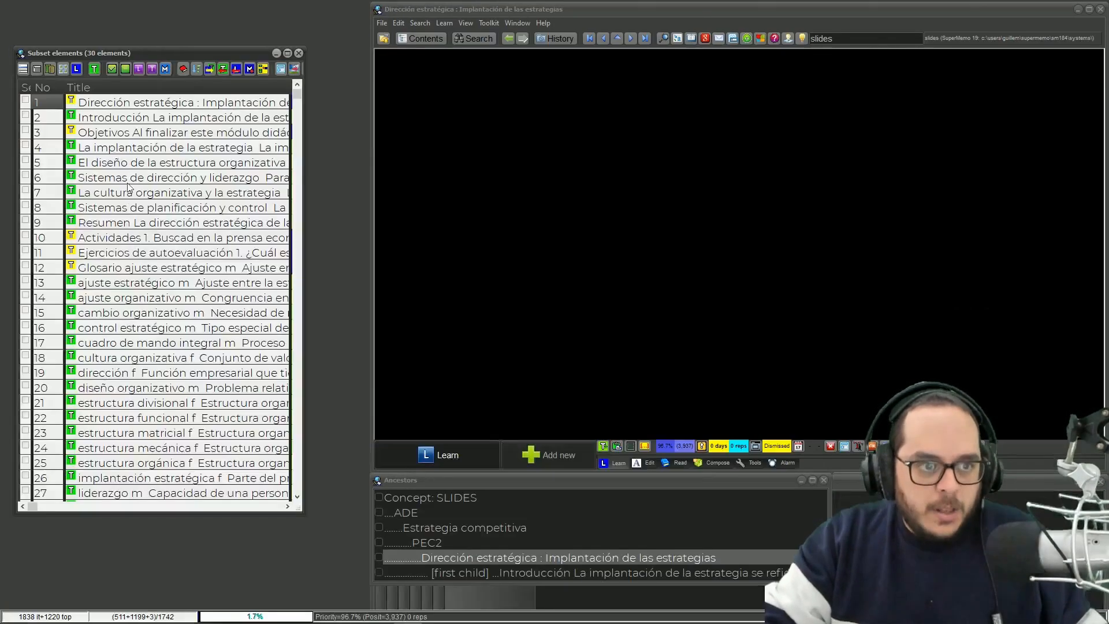
click(130, 344)
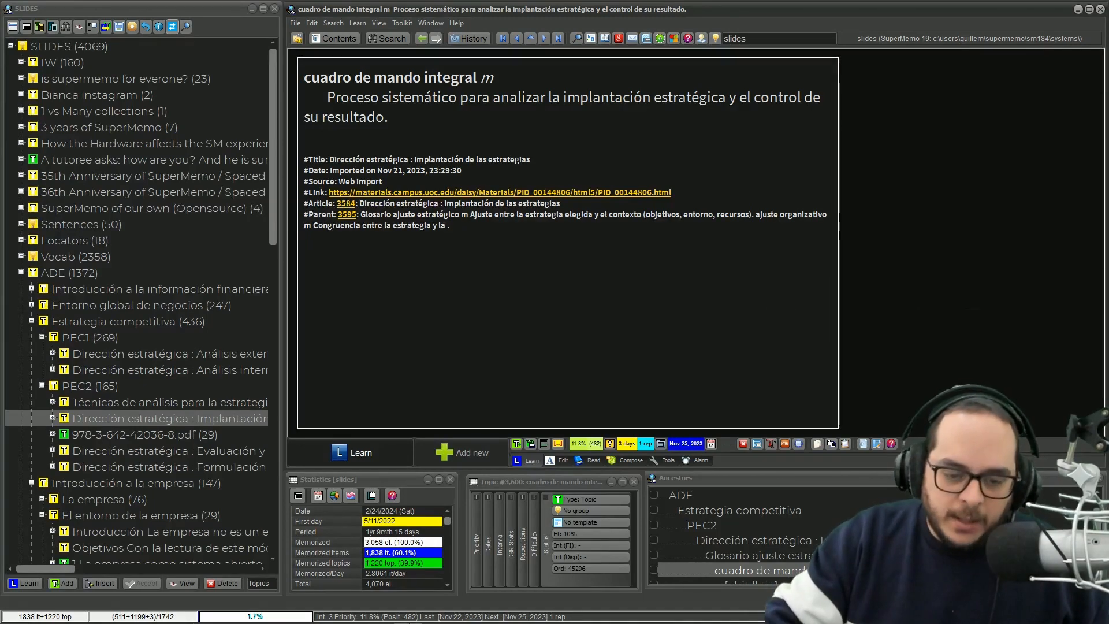
- Switch to the Campus UOC page in the browser to view the list of course module resources, and return to SuperMemo
click(352, 613)
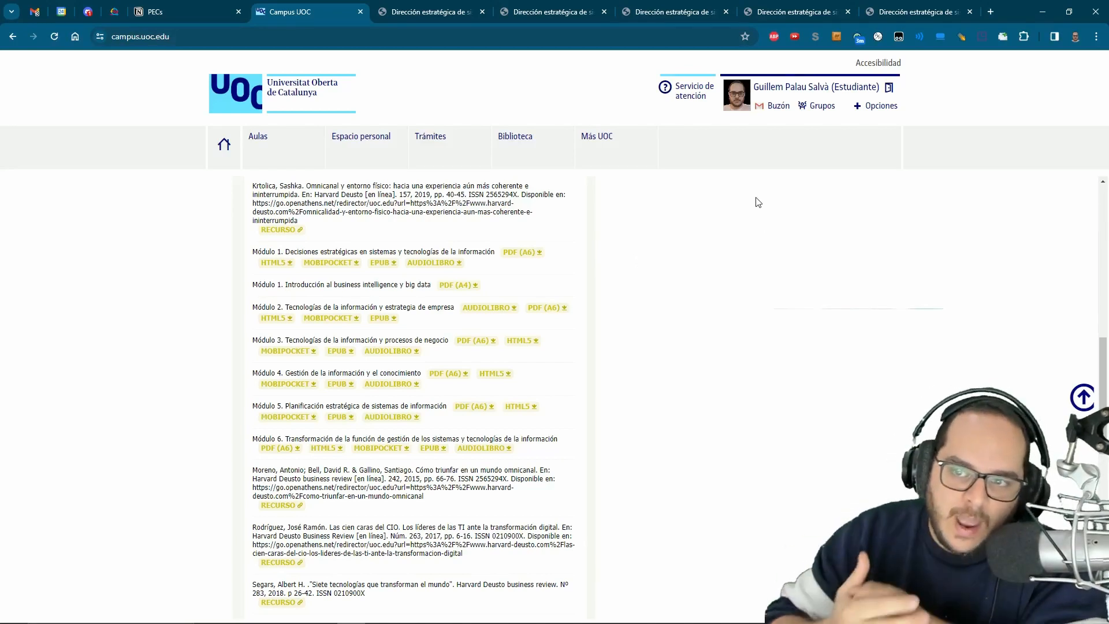
click(1038, 12)
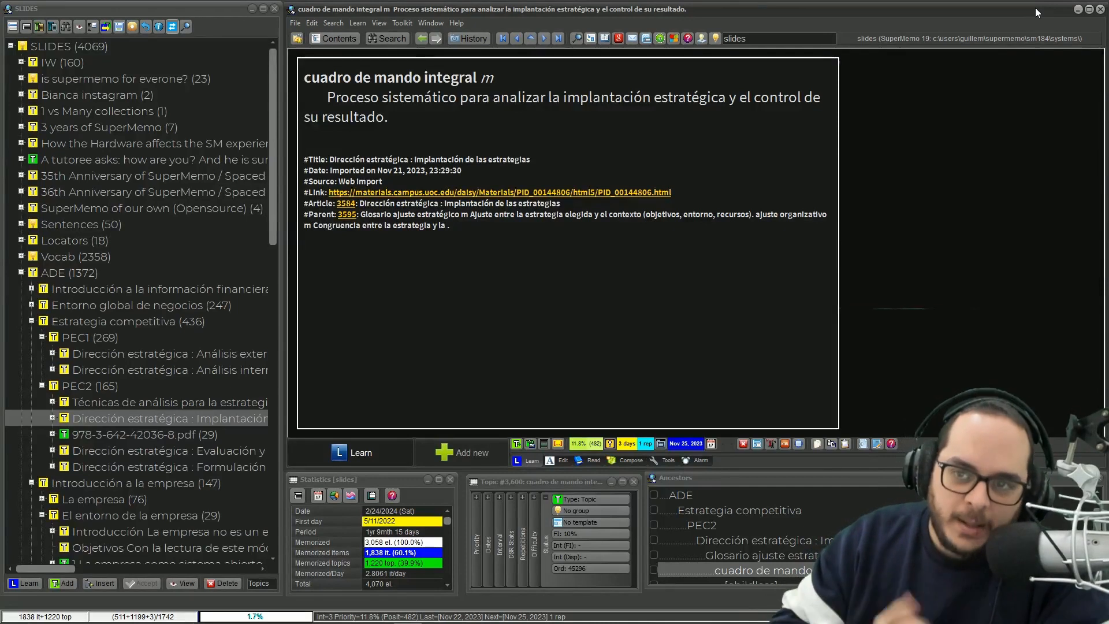